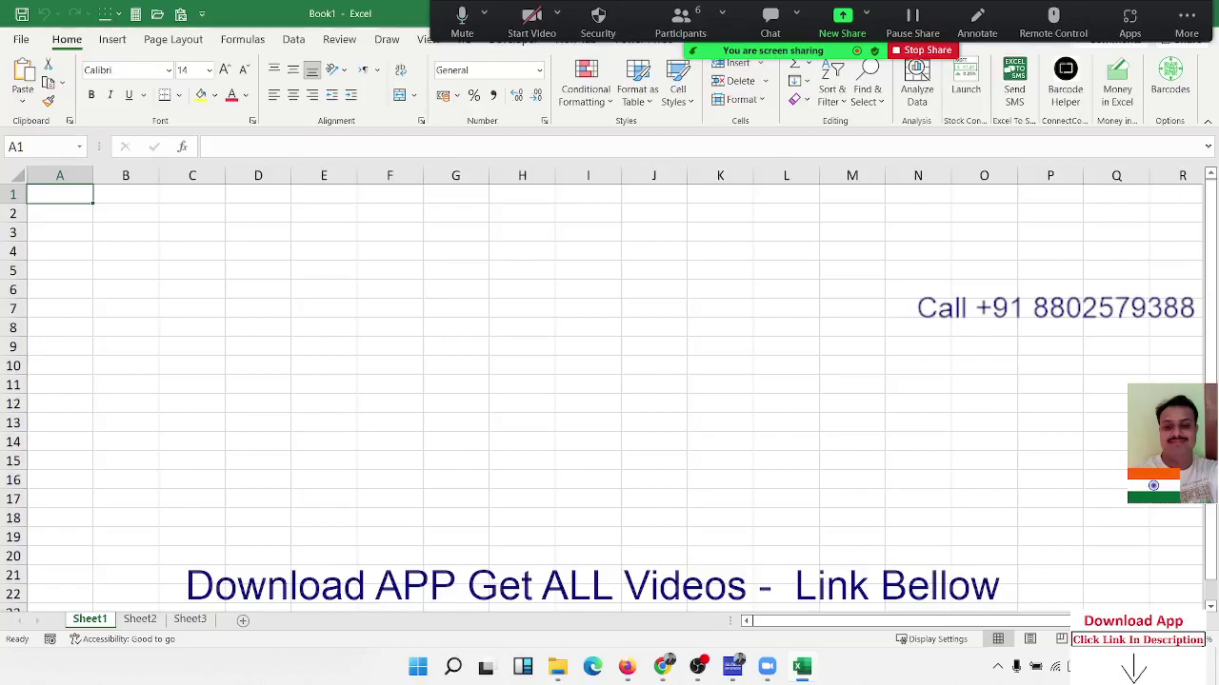
Step: Enter 1 as the row number in B2 and 1 as the column number in C2
left_click(293, 248)
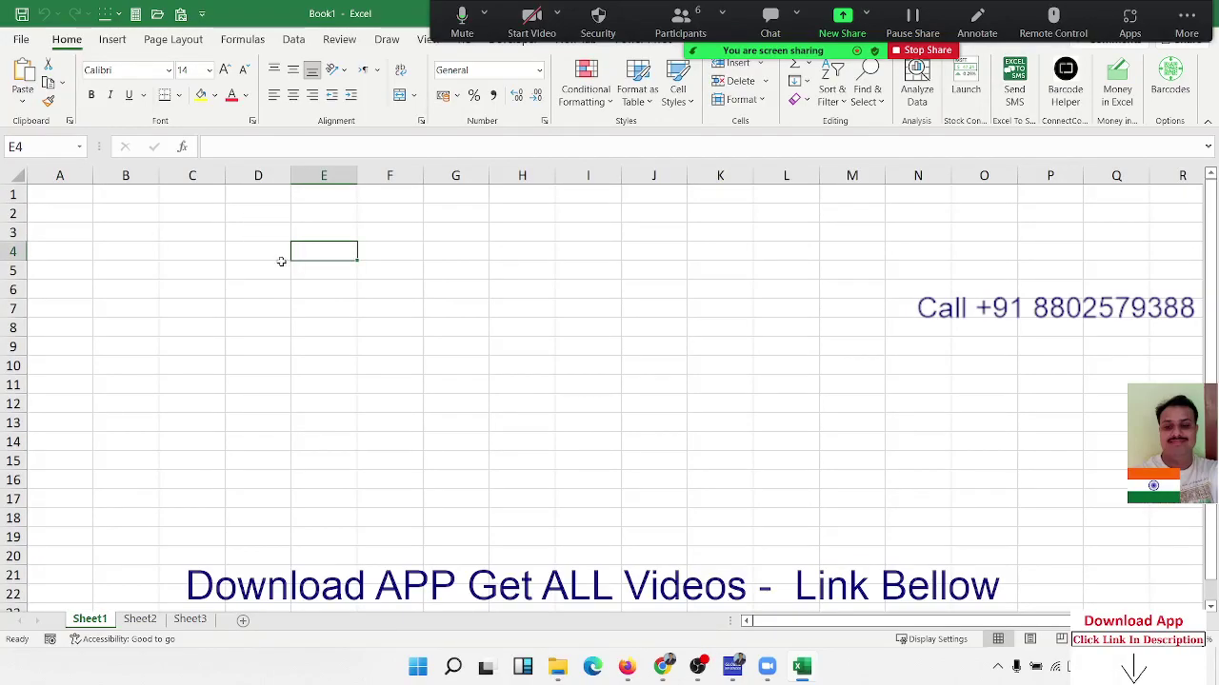
left_click(125, 208)
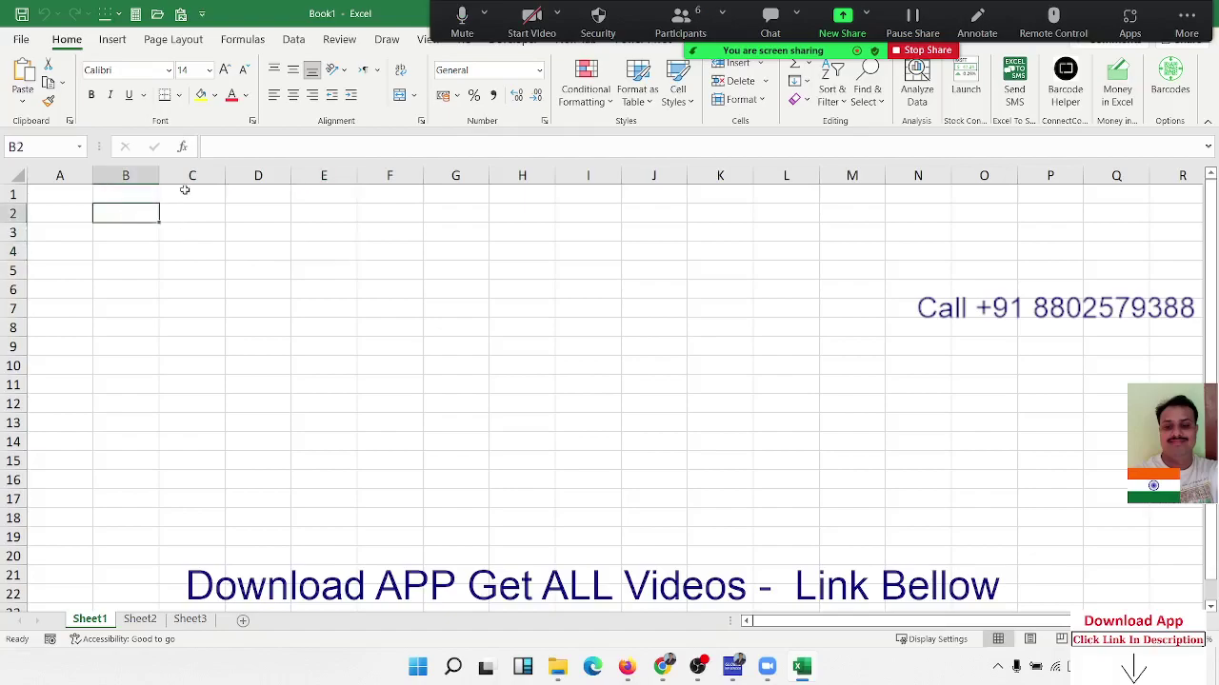
type("1")
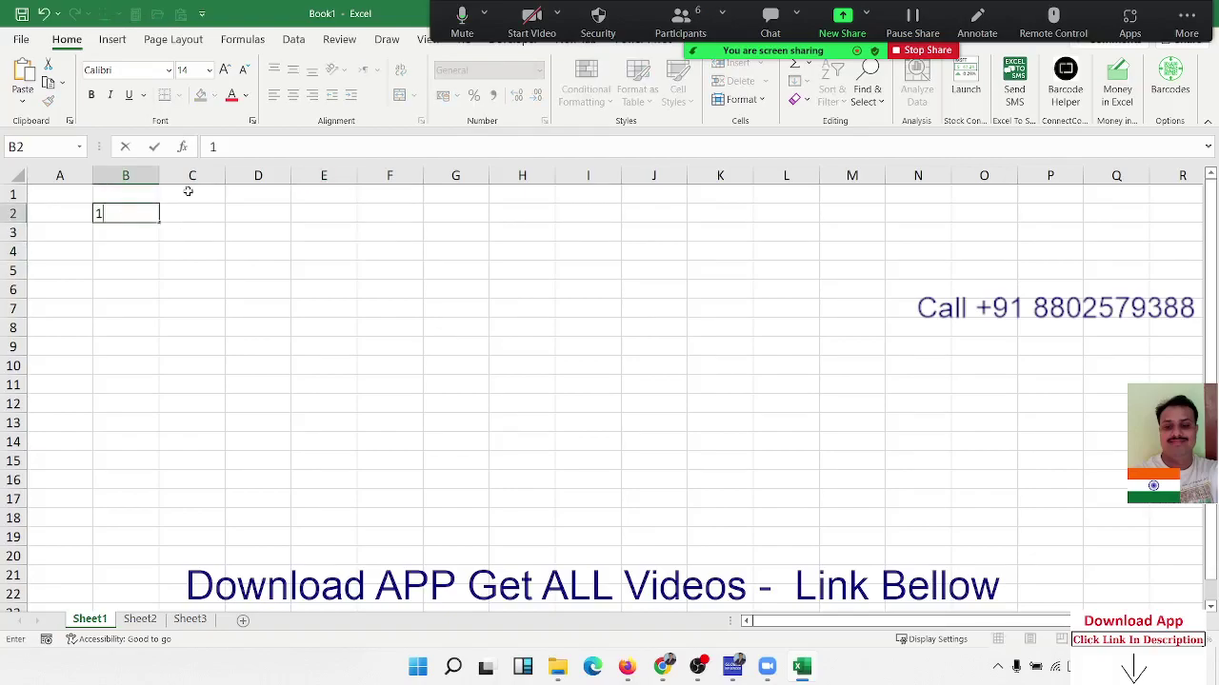
key("Tab")
type("1")
key("Return")
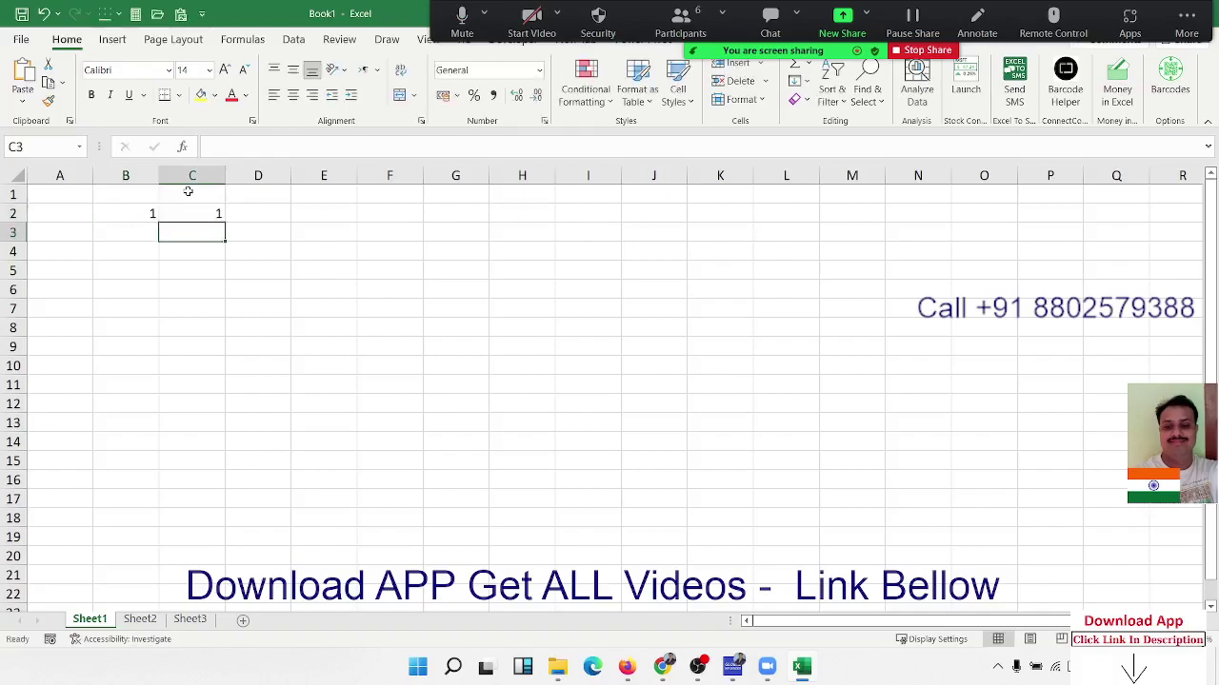
Step: Enter =ADDRESS(B2,C2) in D3 to build an address from those numbers
key("Right")
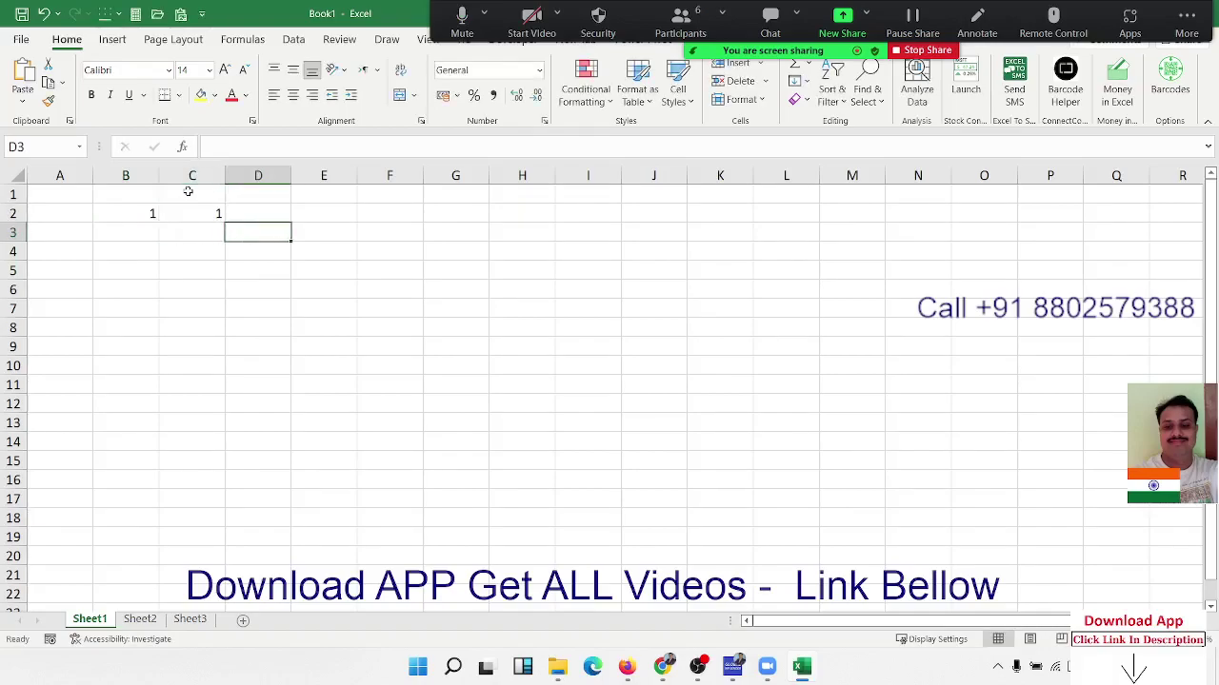
type("=add")
key("Tab")
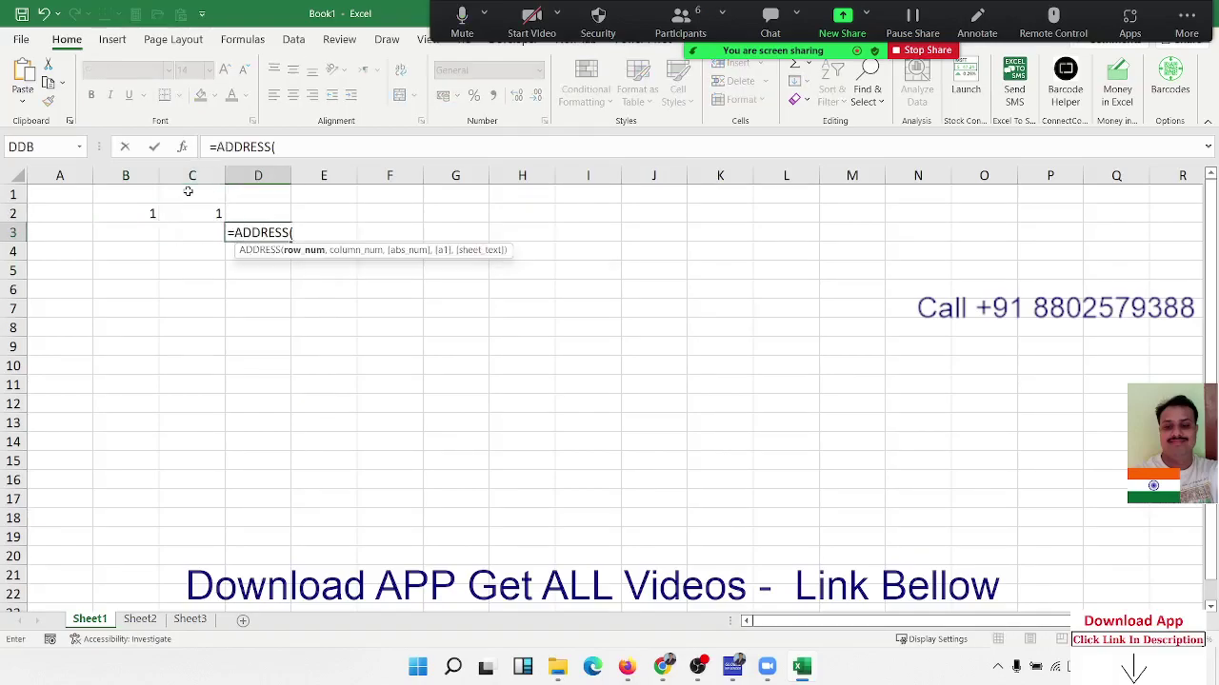
key("Left")
key("Left")
key("Up")
type(",")
key("Up")
key("Left")
key("Up")
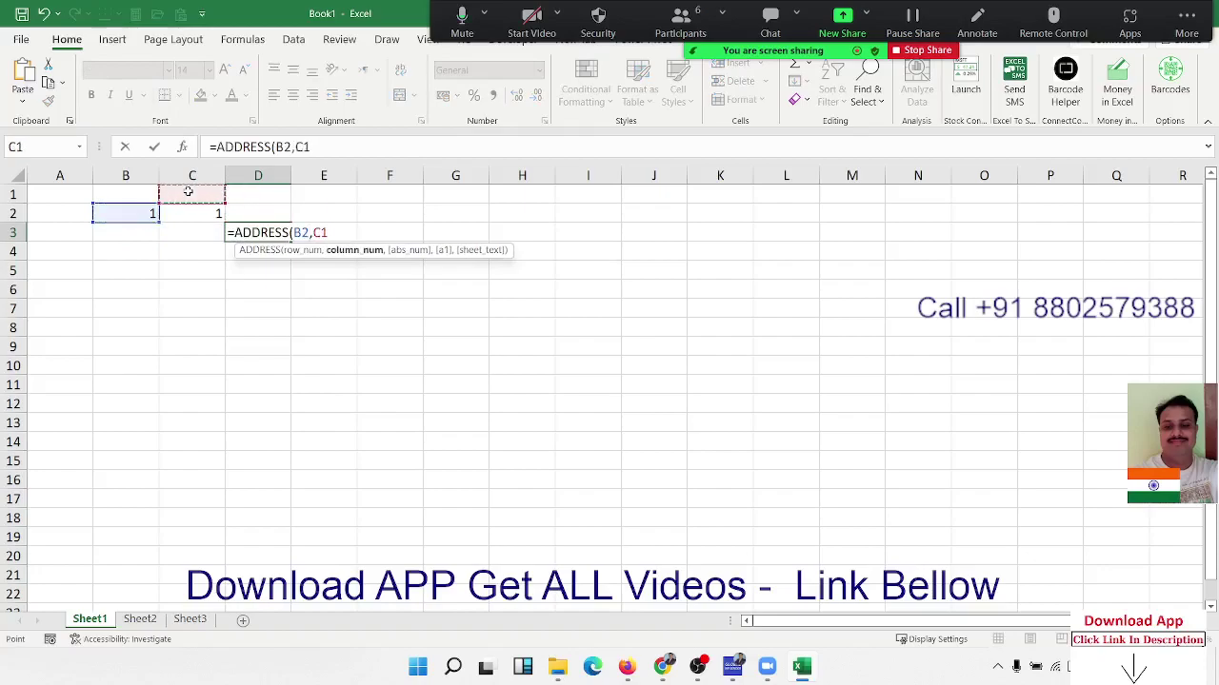
key("Down")
key("Return")
Step: Change C2 to column 3 and B2 to row 5 so D3 shows $C$5
key("Up")
key("Up")
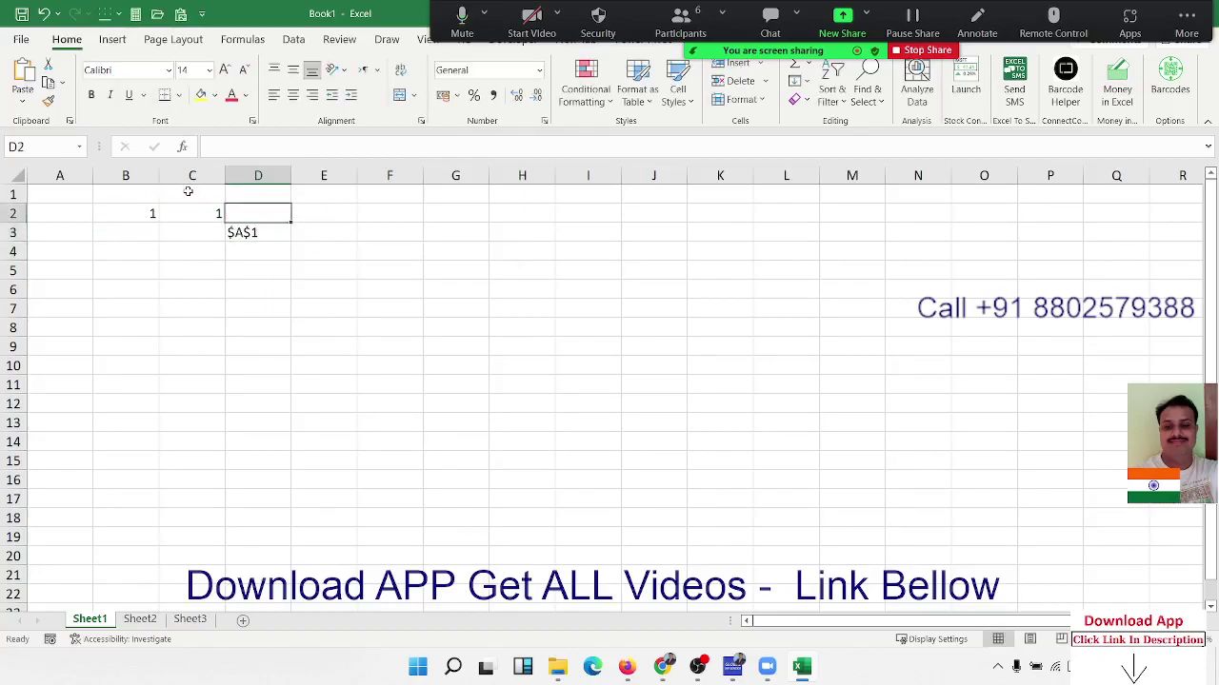
key("Left")
key("Left")
key("Left")
key("Up")
key("Right")
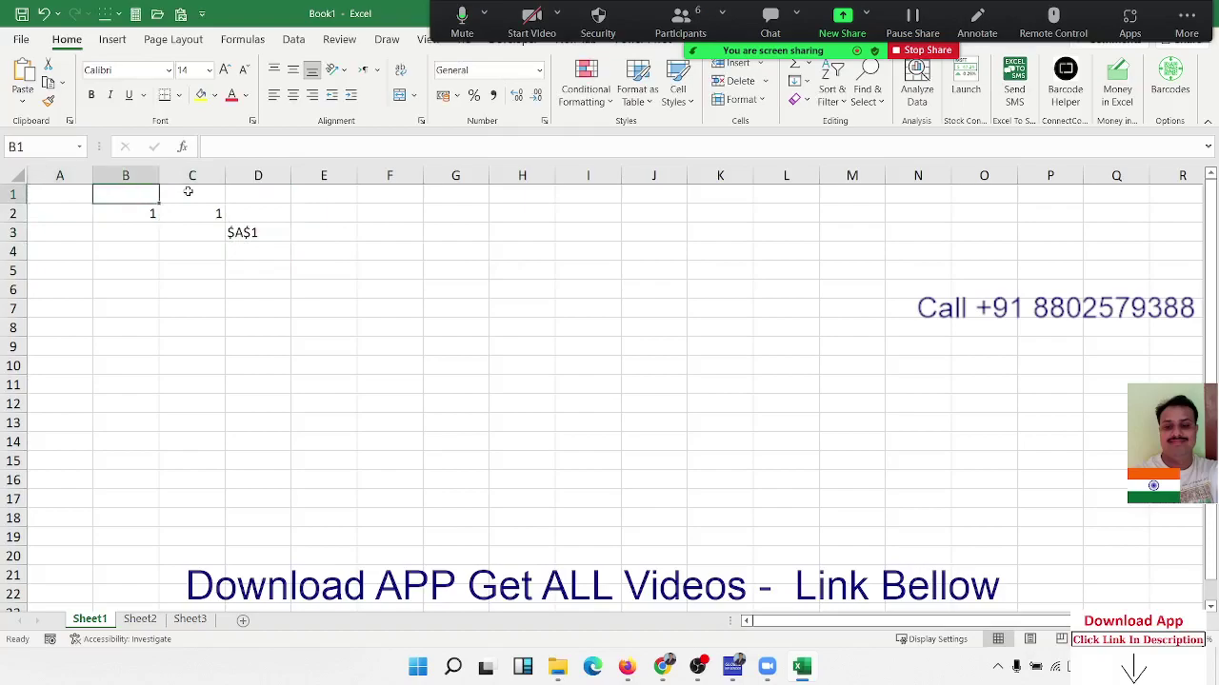
key("Right")
key("Down")
type("3")
key("Return")
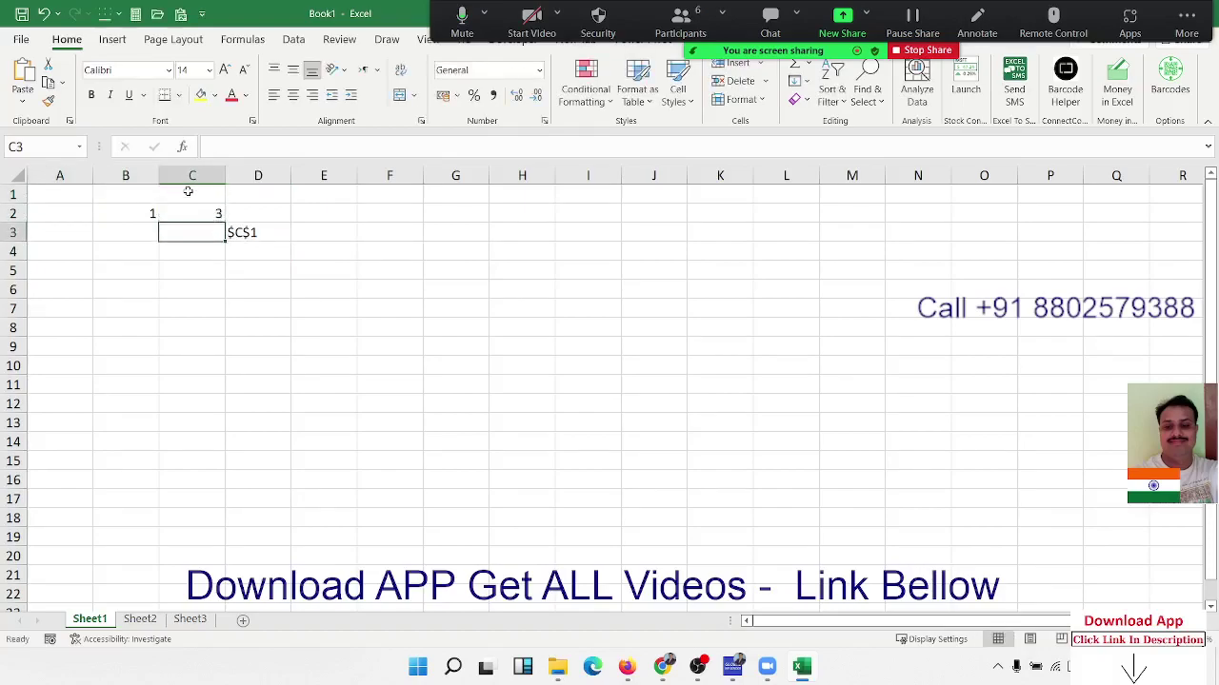
key("Up")
key("Left")
type("5")
key("Return")
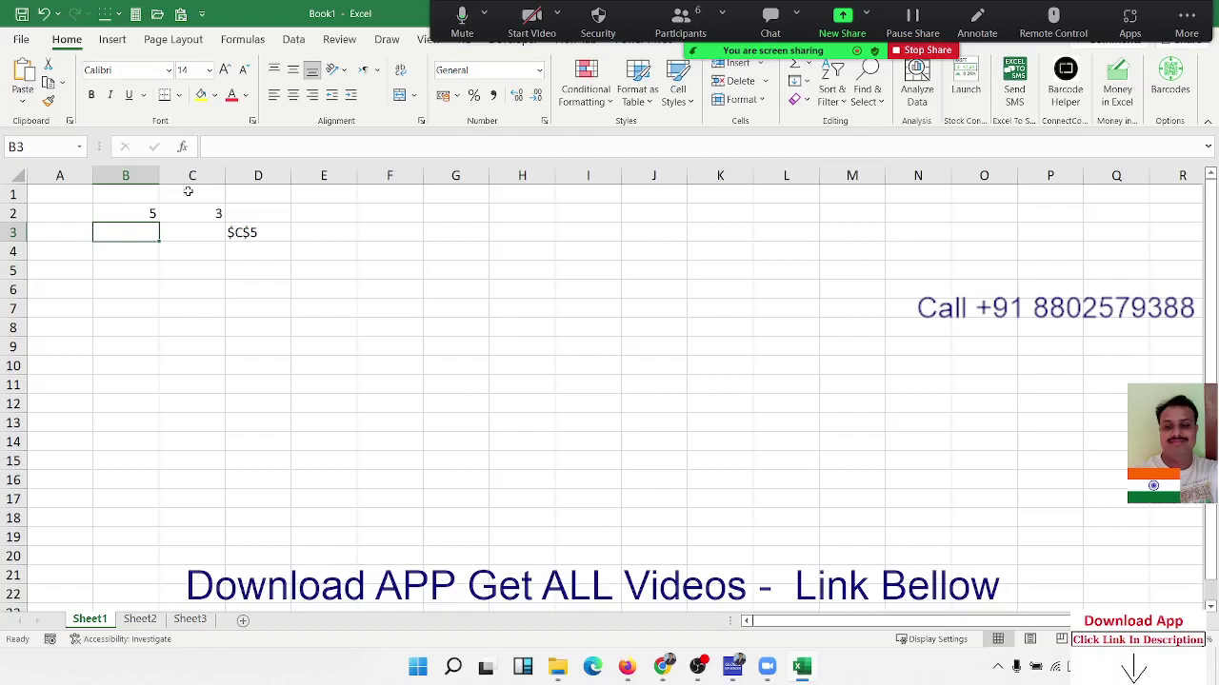
key("Down")
key("Down")
Step: Enter 65 in B5 and =INDIRECT(D3) in D5
type("65")
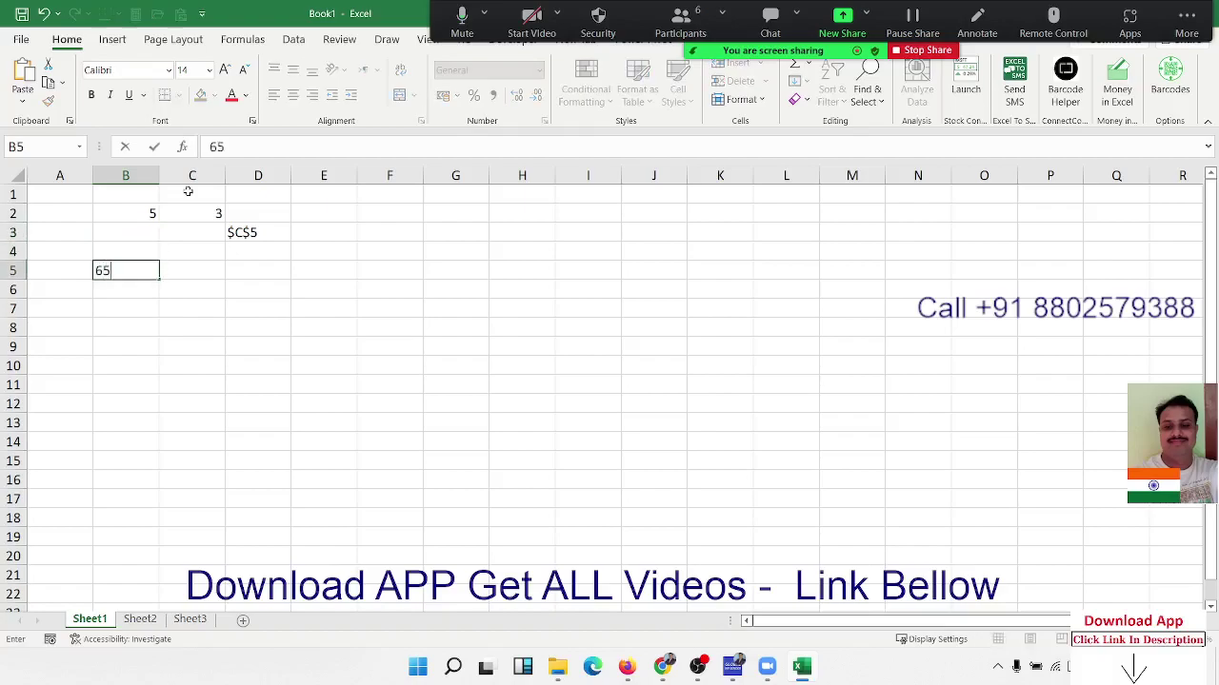
key("Tab")
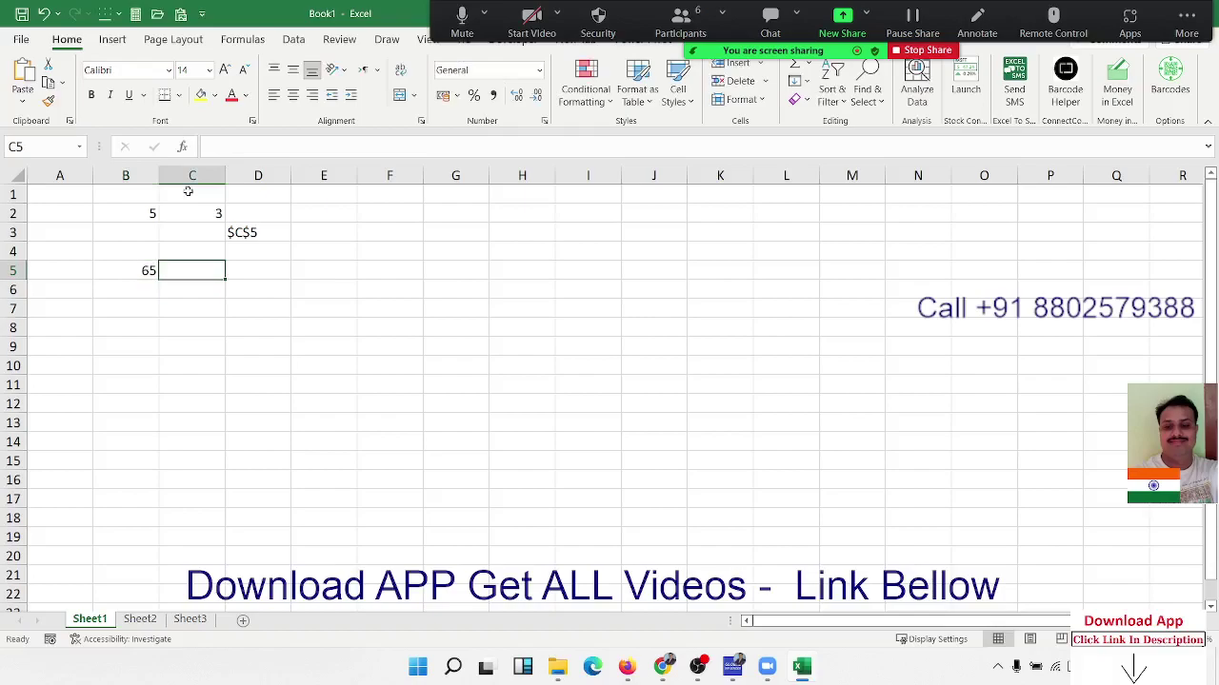
key("Tab")
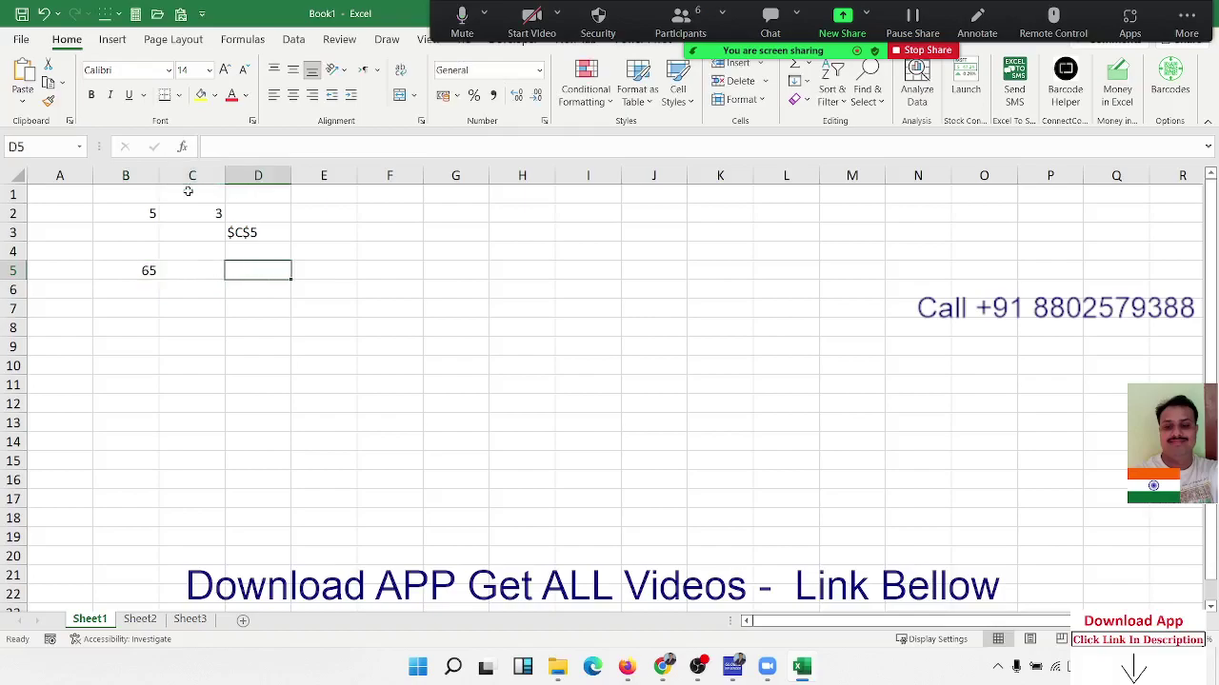
type("=ad")
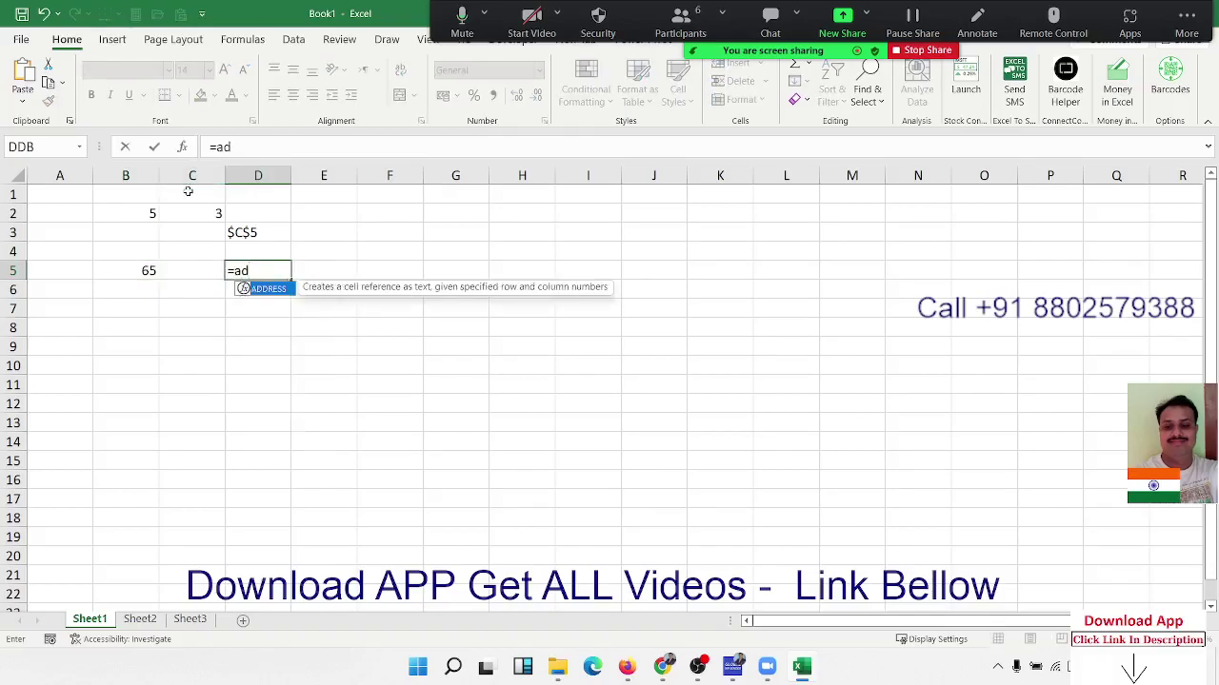
key("BackSpace")
key("BackSpace")
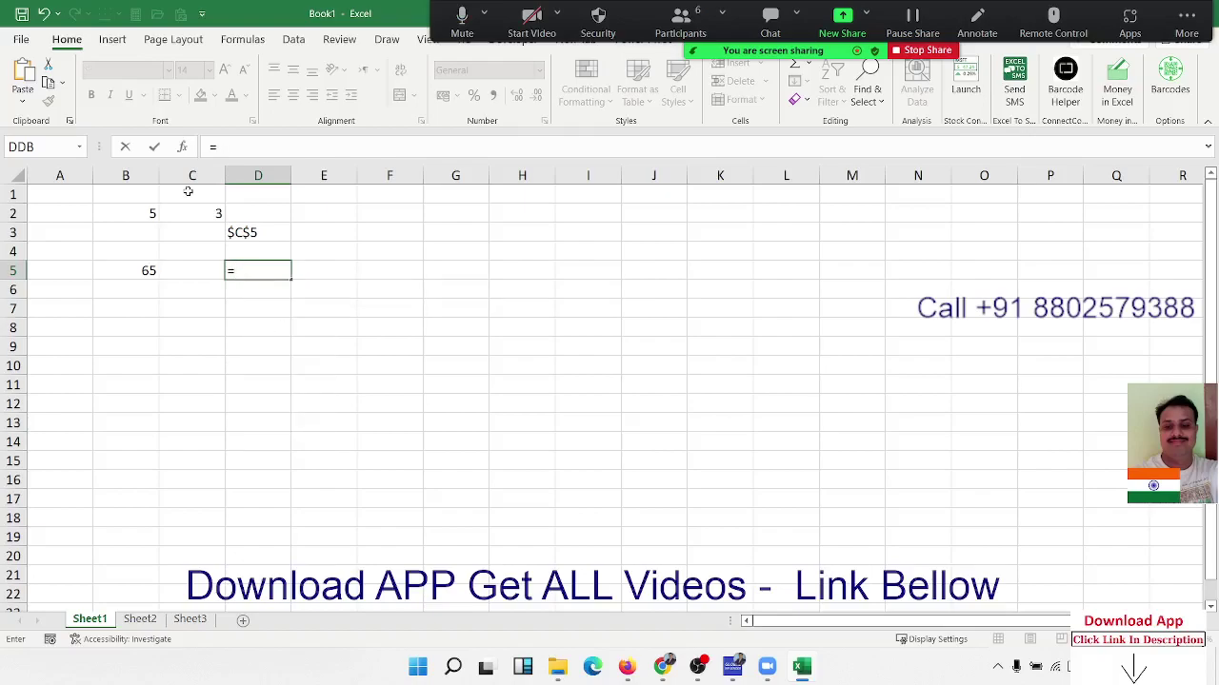
type("ib")
key("BackSpace")
key("BackSpace")
type("ind")
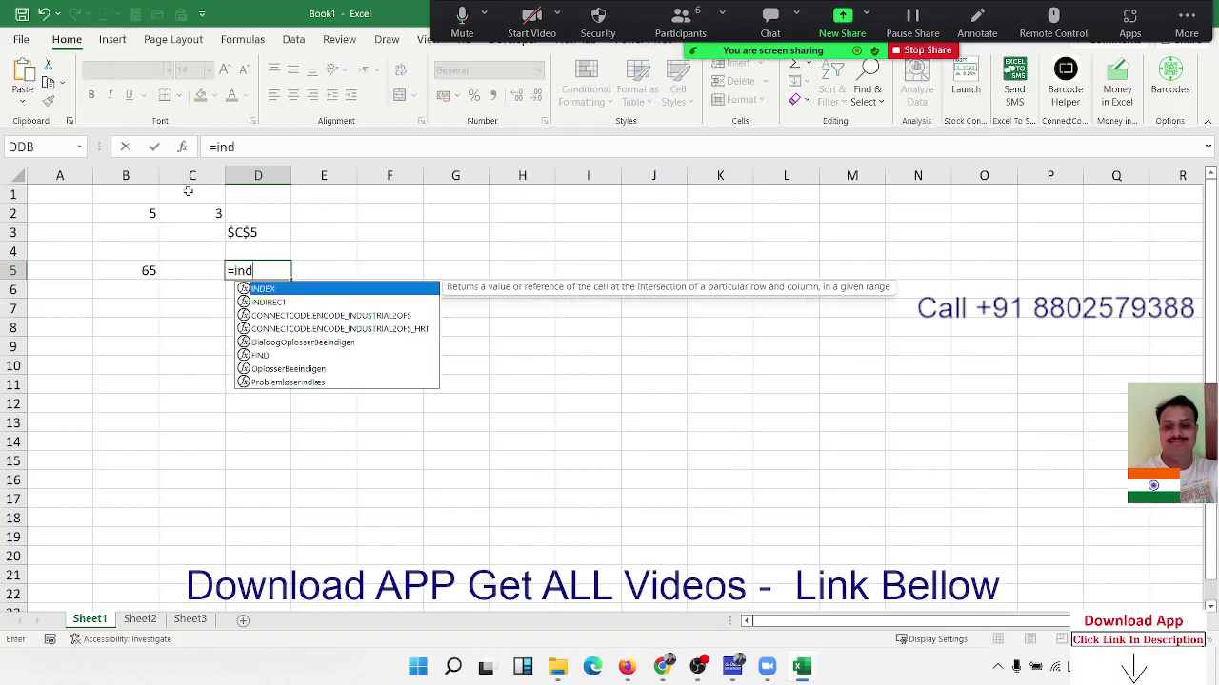
key("Down")
key("Tab")
key("Up")
key("Up")
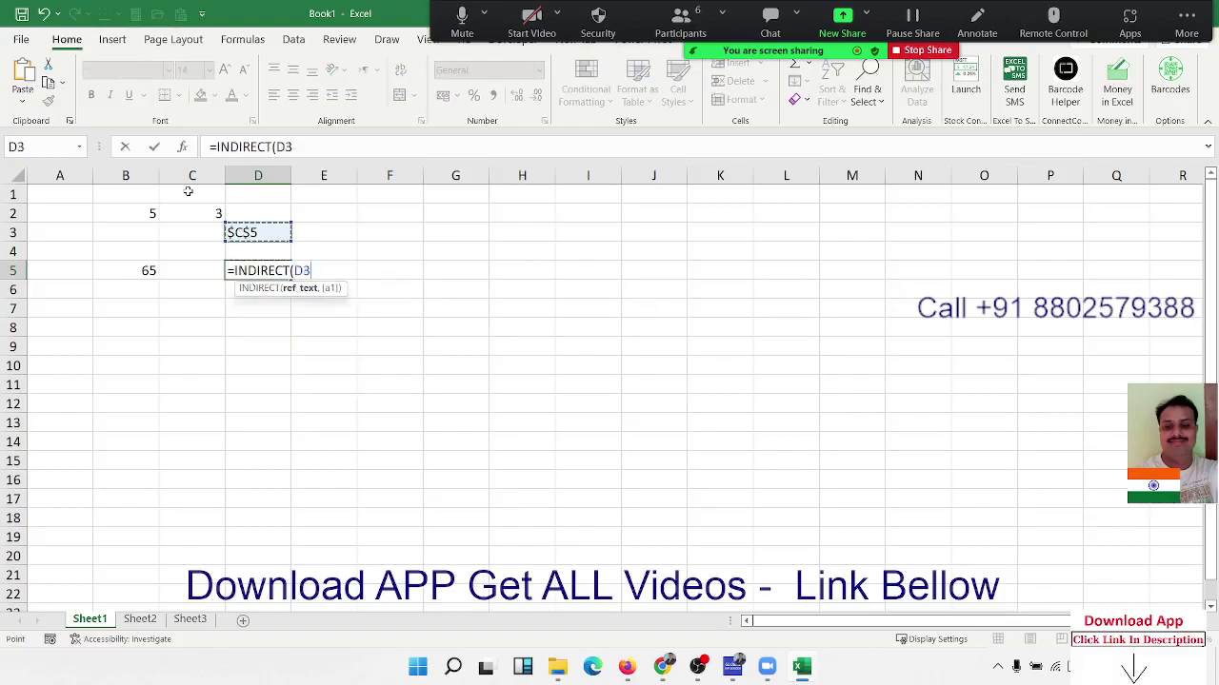
key("Return")
key("Up")
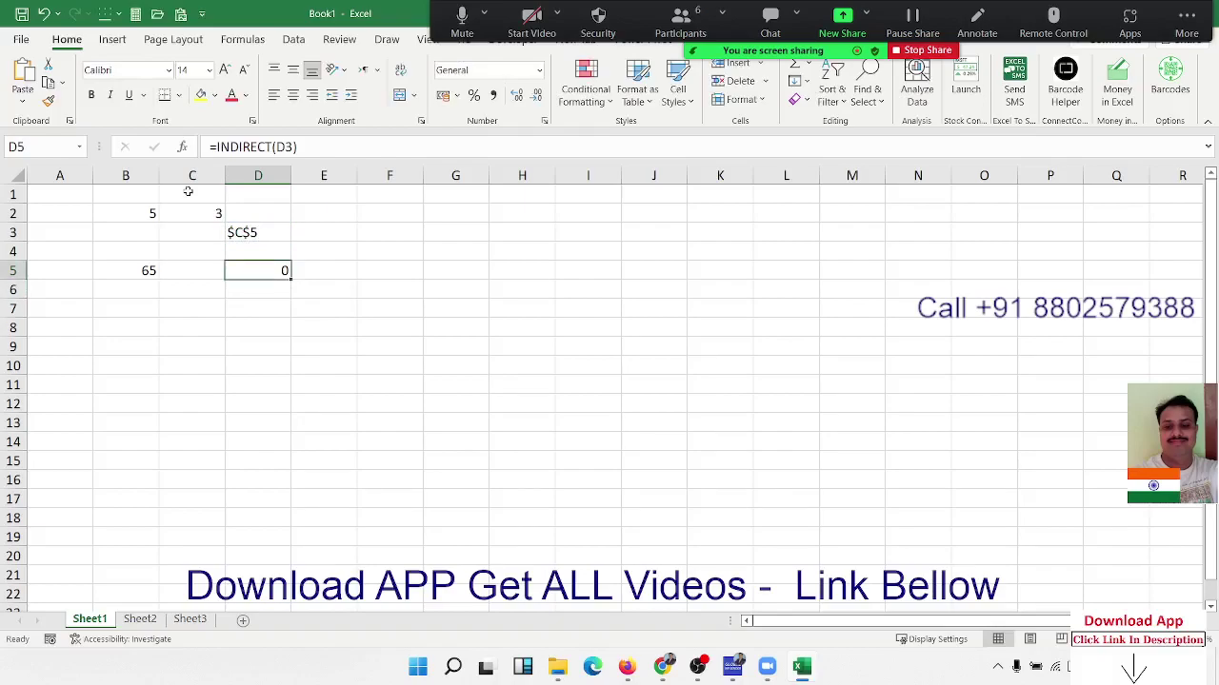
Step: Enter 65 in C5 and =SUM(D3) in E3
key("Left")
type("65")
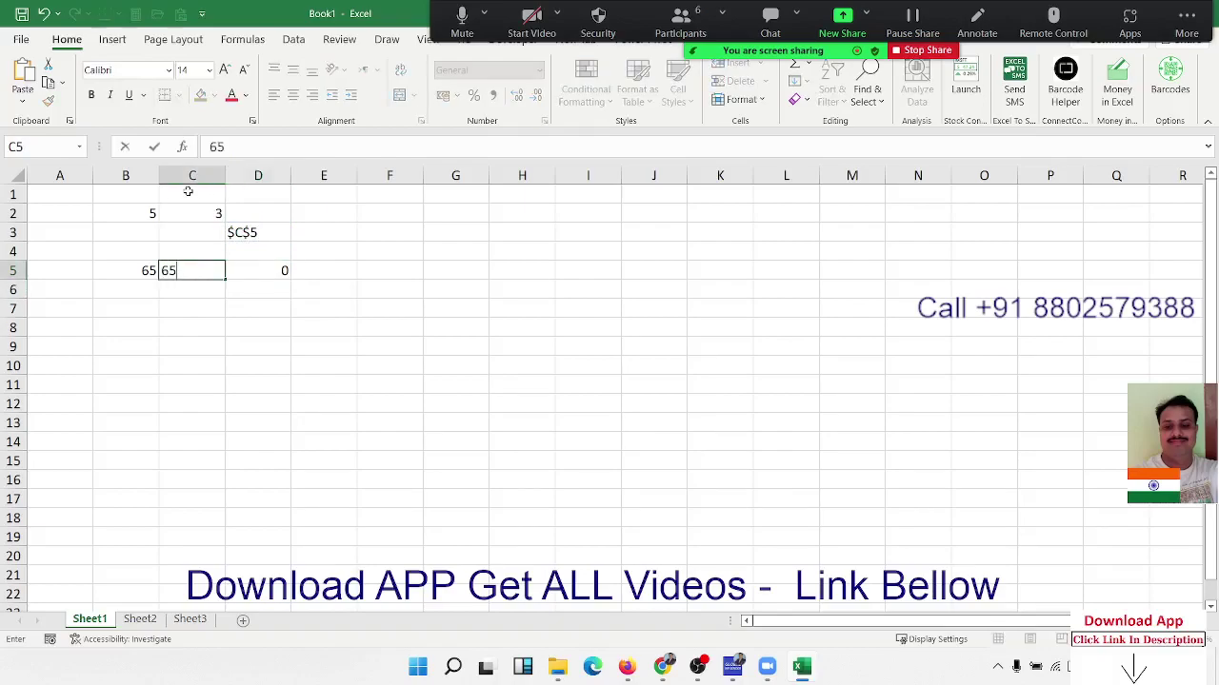
key("Return")
key("Up")
key("Up")
key("Right")
key("Up")
key("Right")
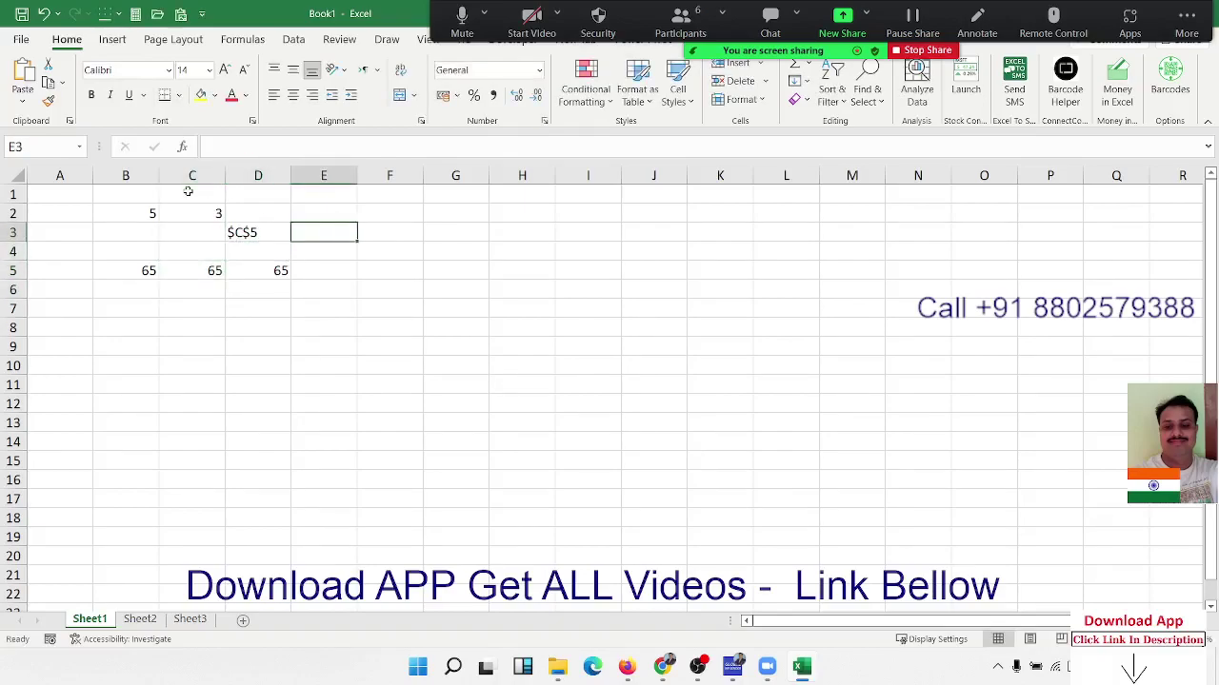
type("=sum")
key("Tab")
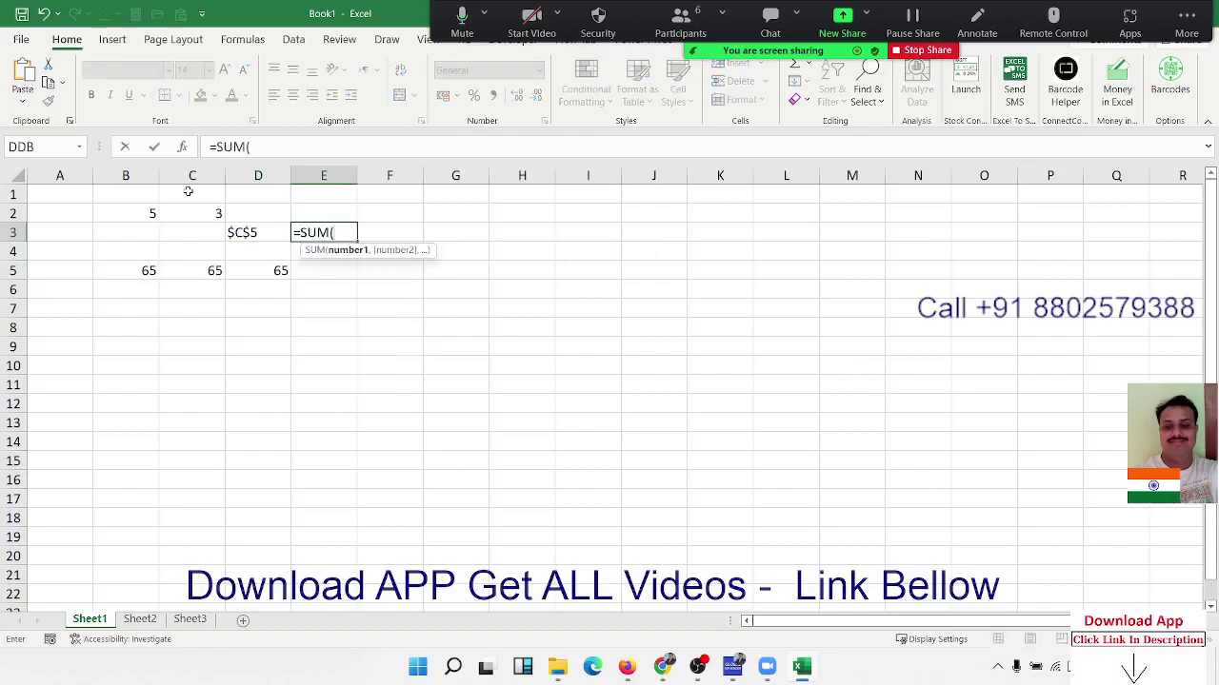
type("D3")
key("Return")
key("Up")
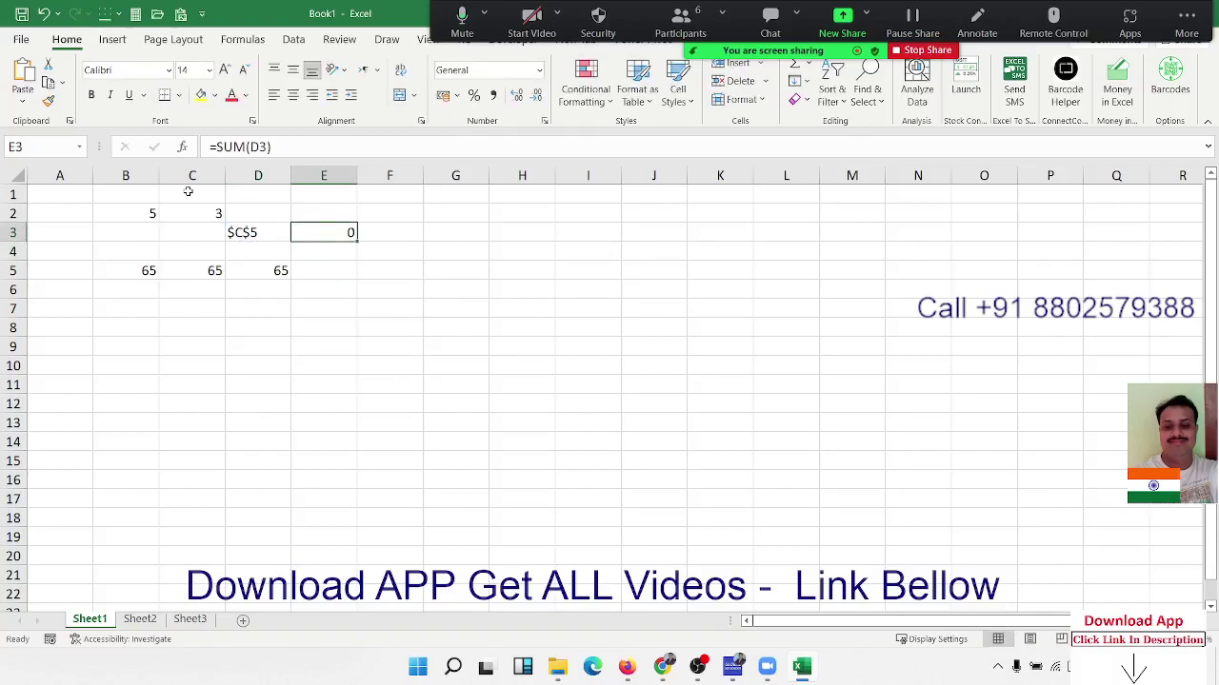
Step: Inspect D3's ADDRESS formula and leave it unchanged
left_click(393, 271)
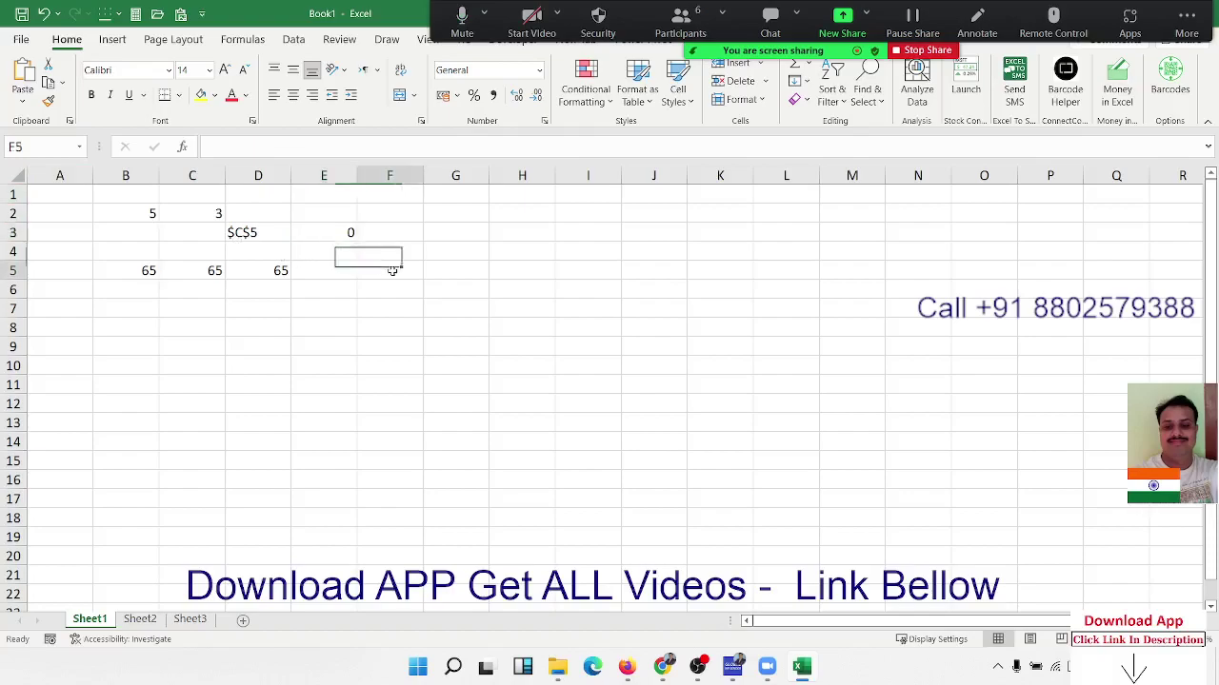
double_click(272, 233)
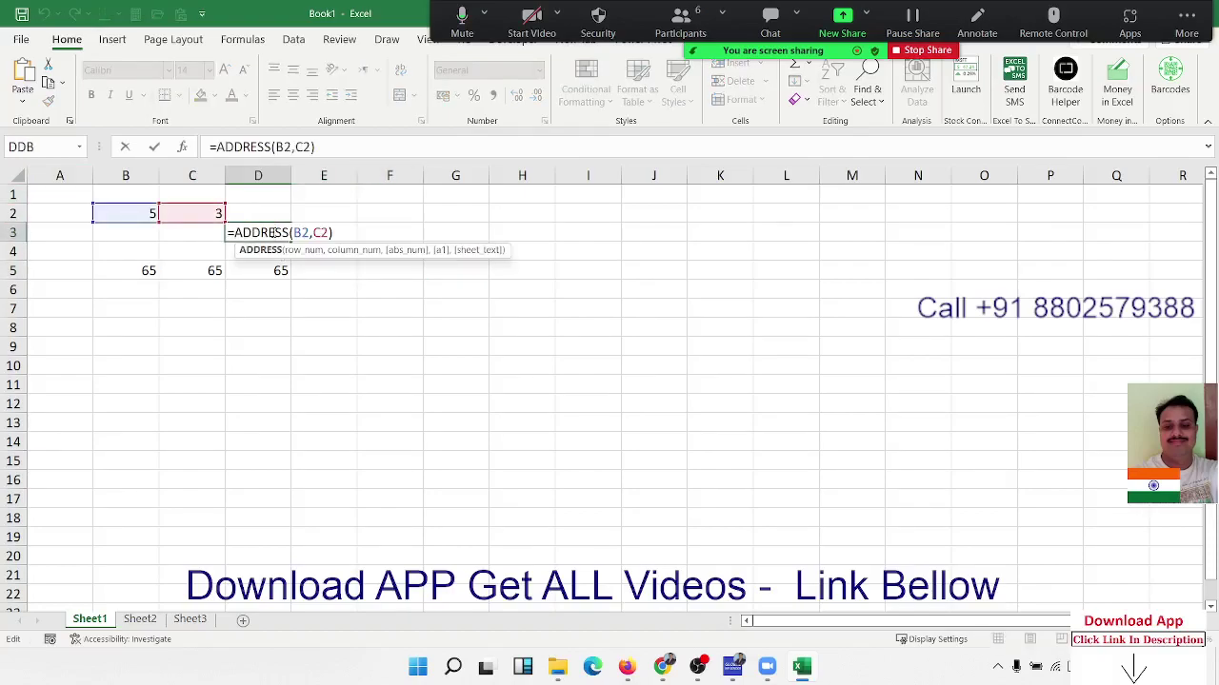
key("Escape")
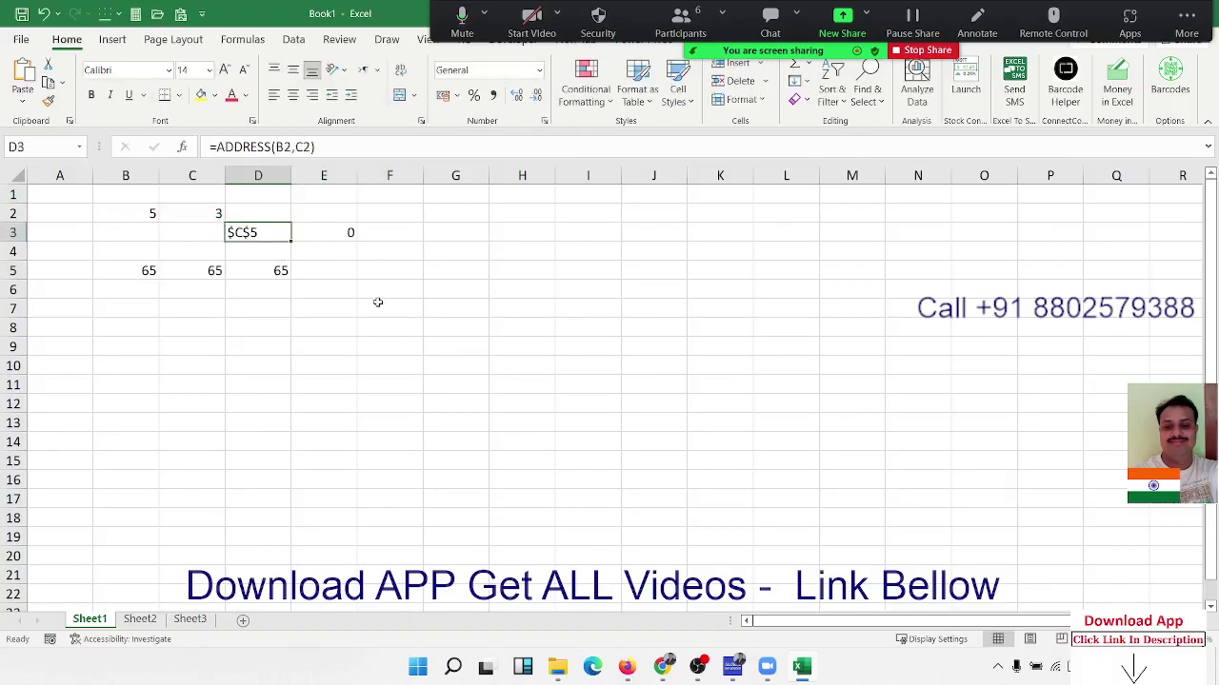
Step: Enter 95 in A1 and the plain text A1 in G4
left_click(57, 195)
type("9")
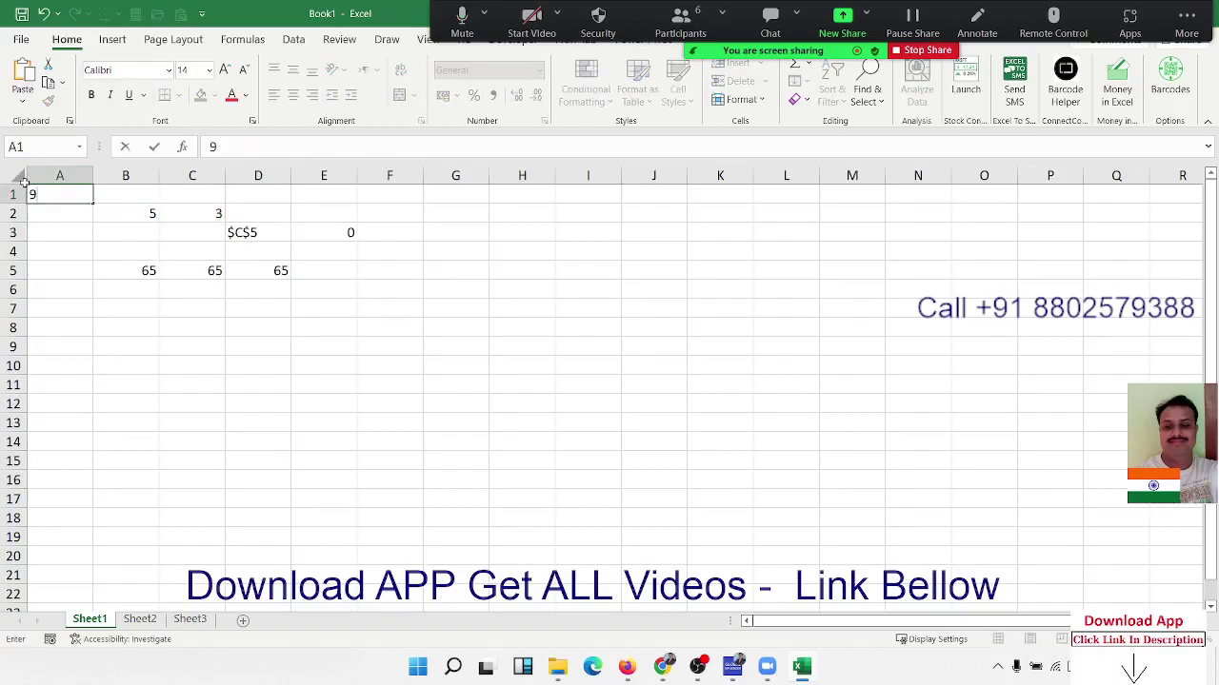
type("5")
key("Return")
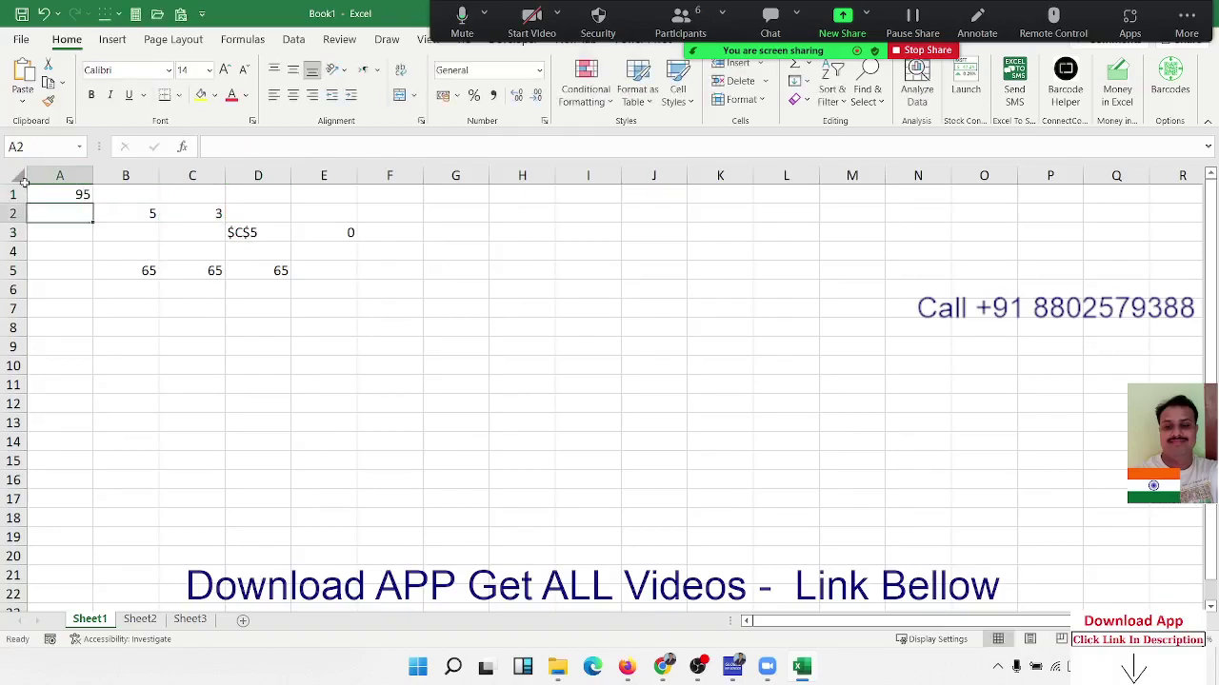
left_click(433, 252)
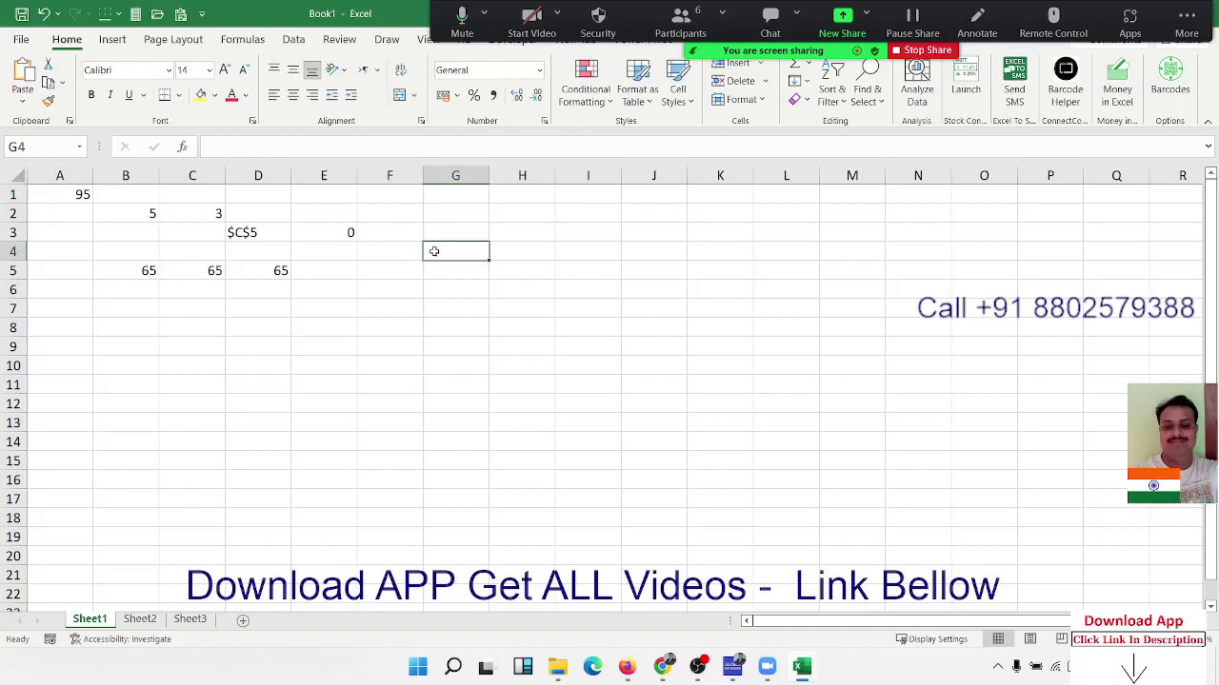
type("=a1")
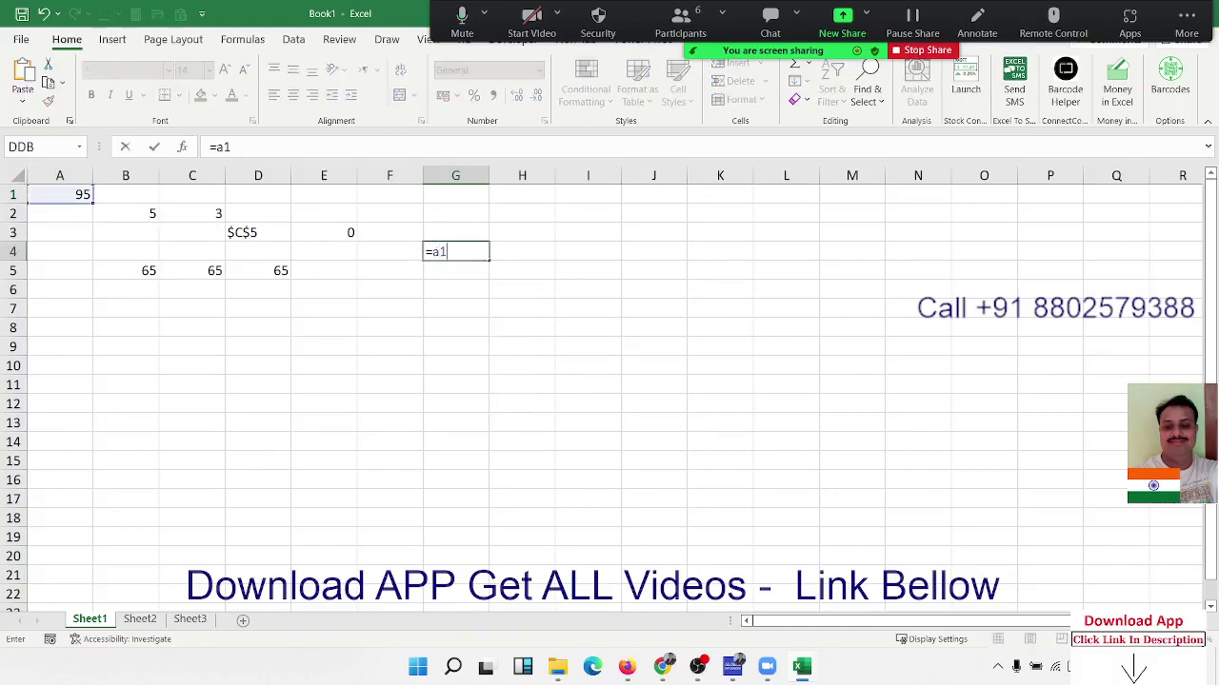
key("Return")
left_click(455, 251)
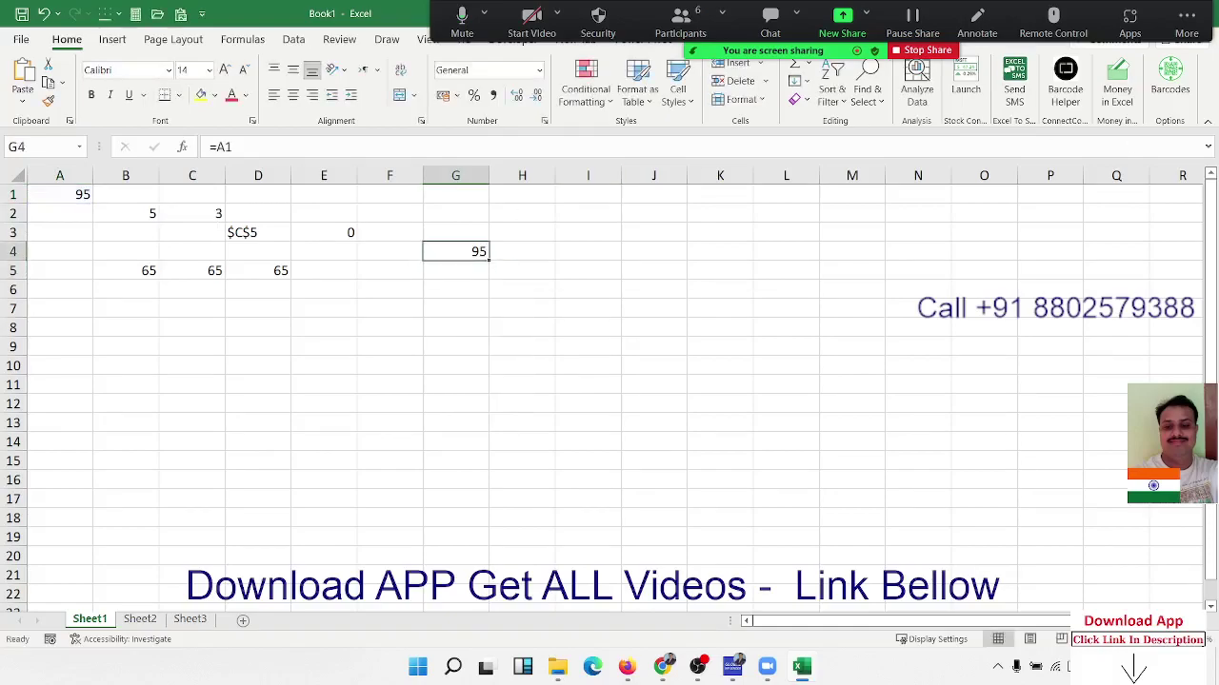
key("Delete")
type("A1")
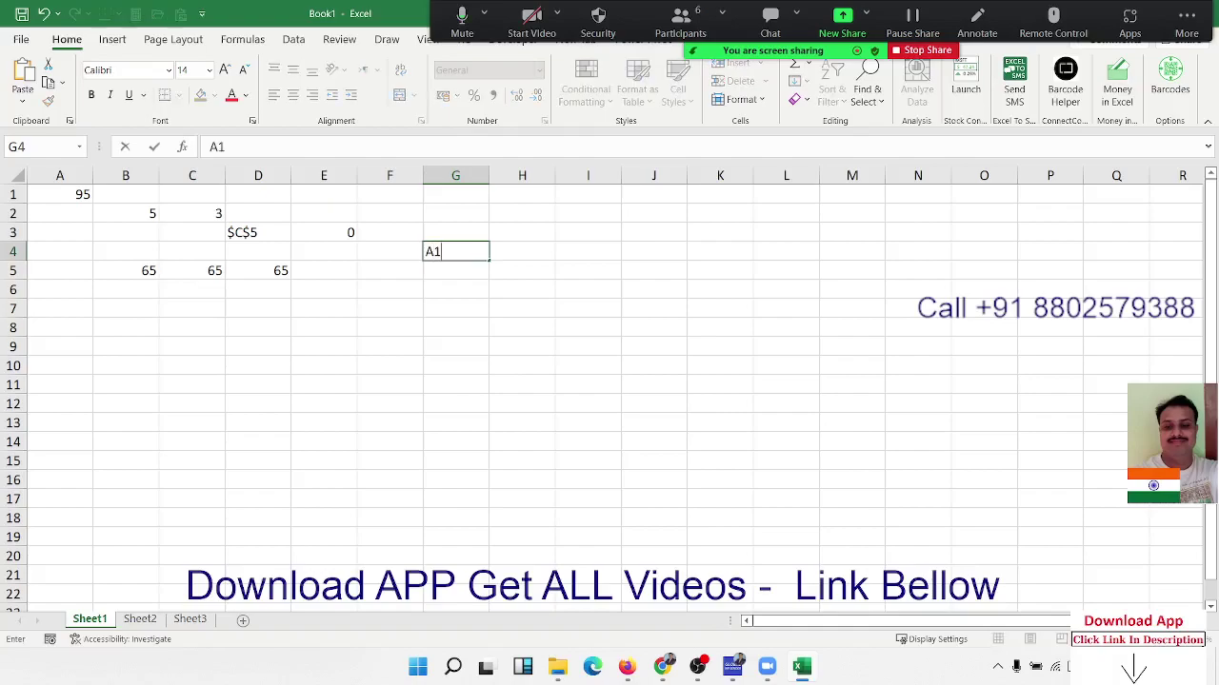
key("Tab")
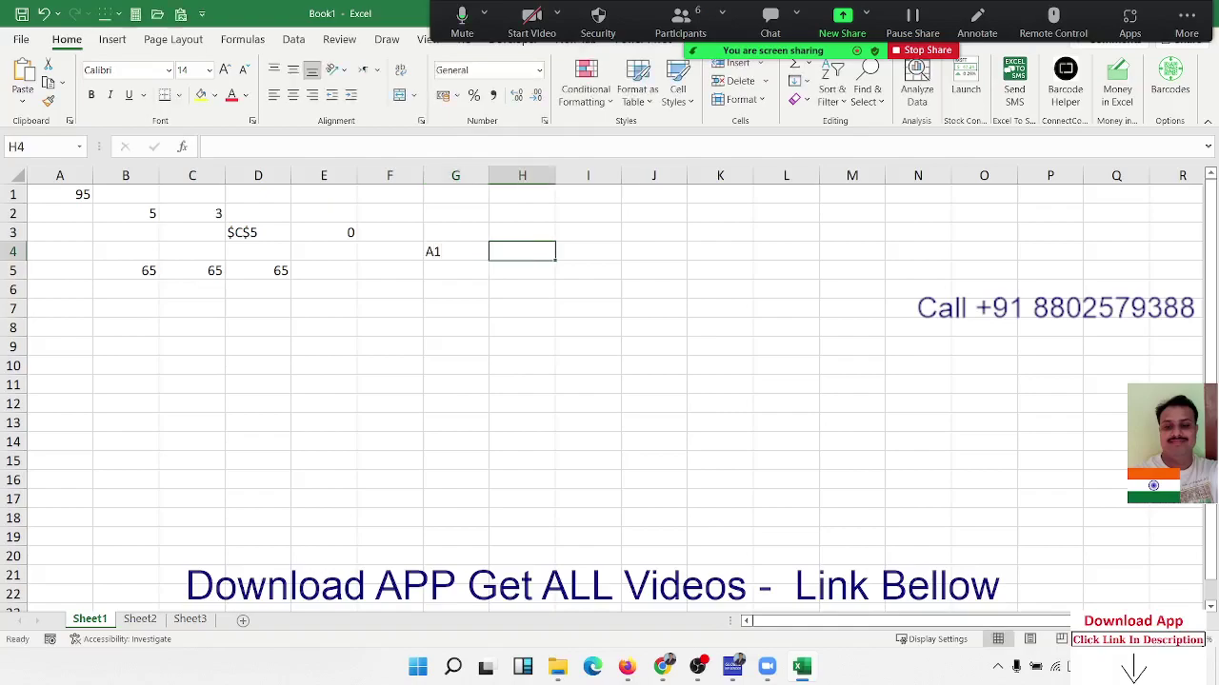
Step: Enter =INDIRECT(G4) in H4 so it returns 95
left_click(455, 251)
left_click(521, 251)
type("=")
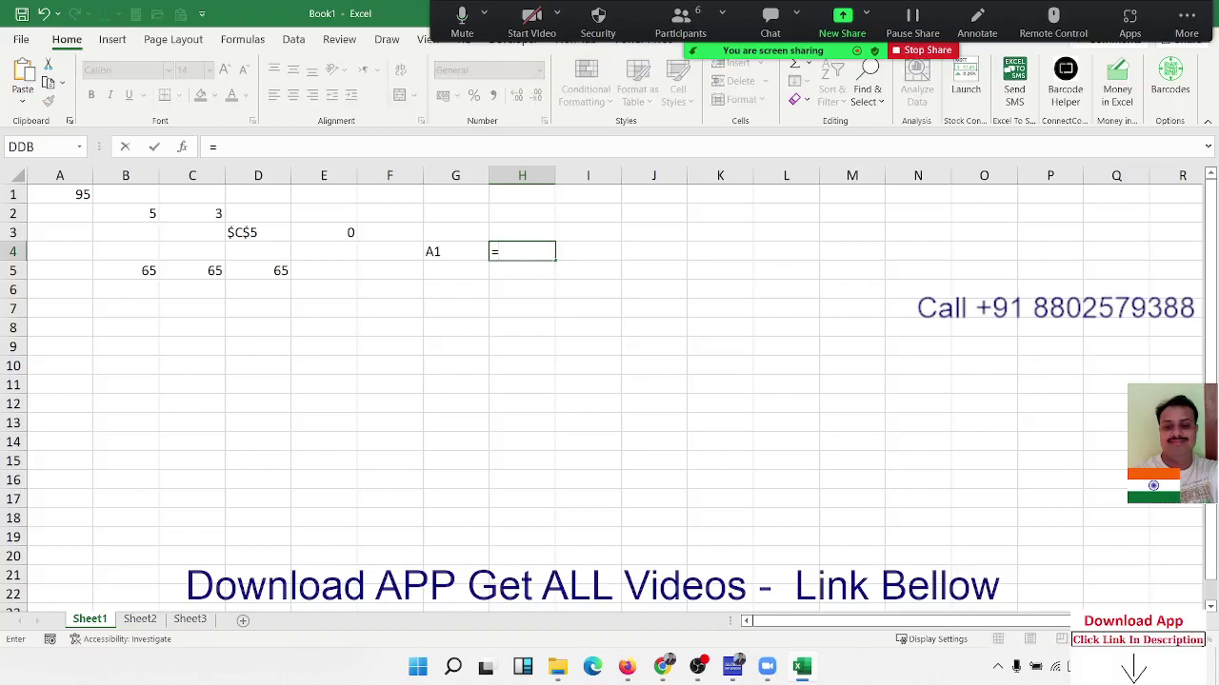
type("ind")
key("Down")
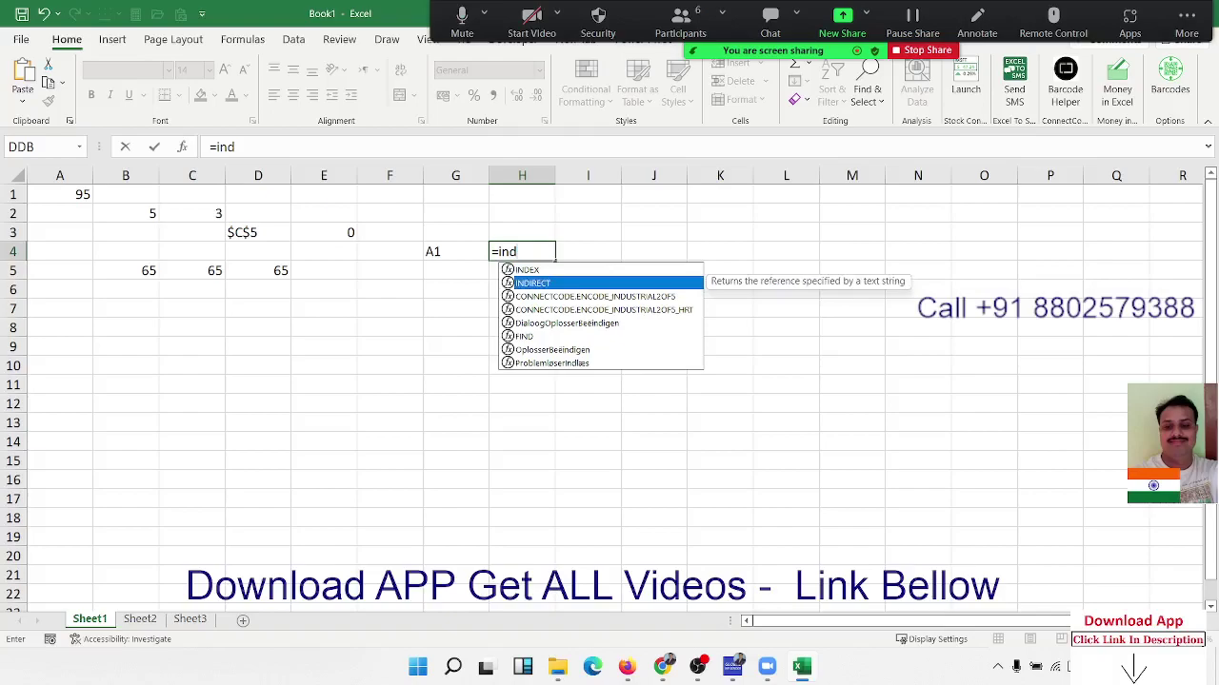
key("Tab")
key("Left")
key("Return")
left_click(522, 252)
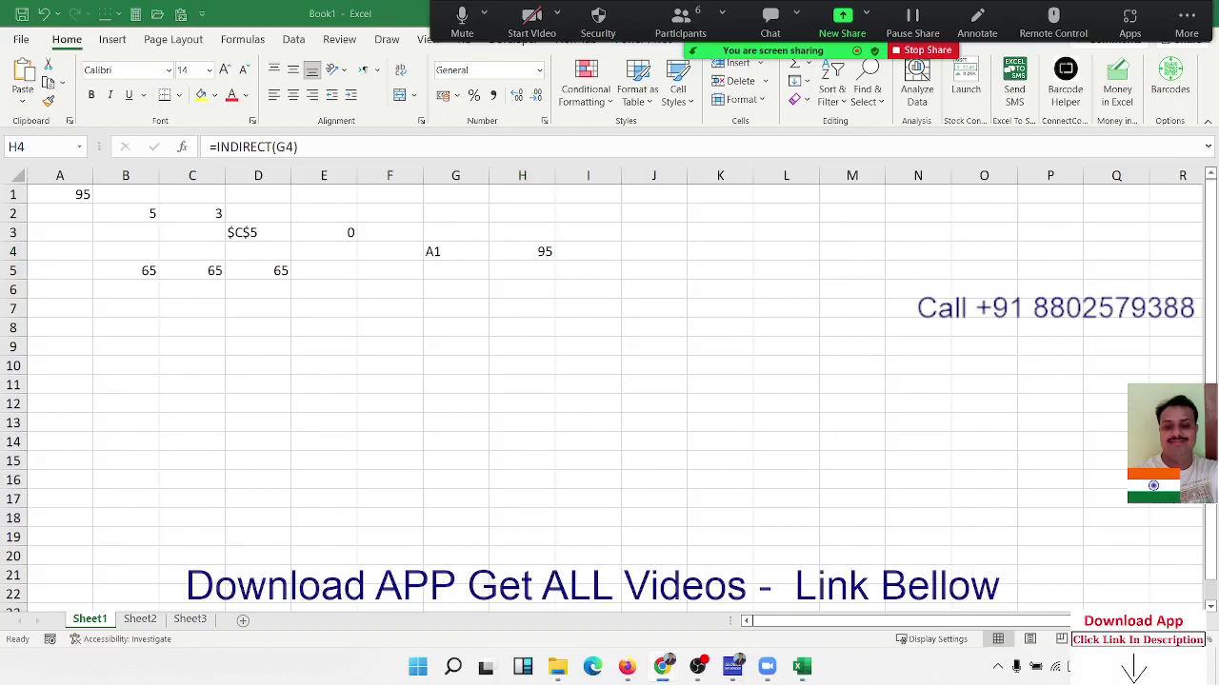
left_click(539, 255)
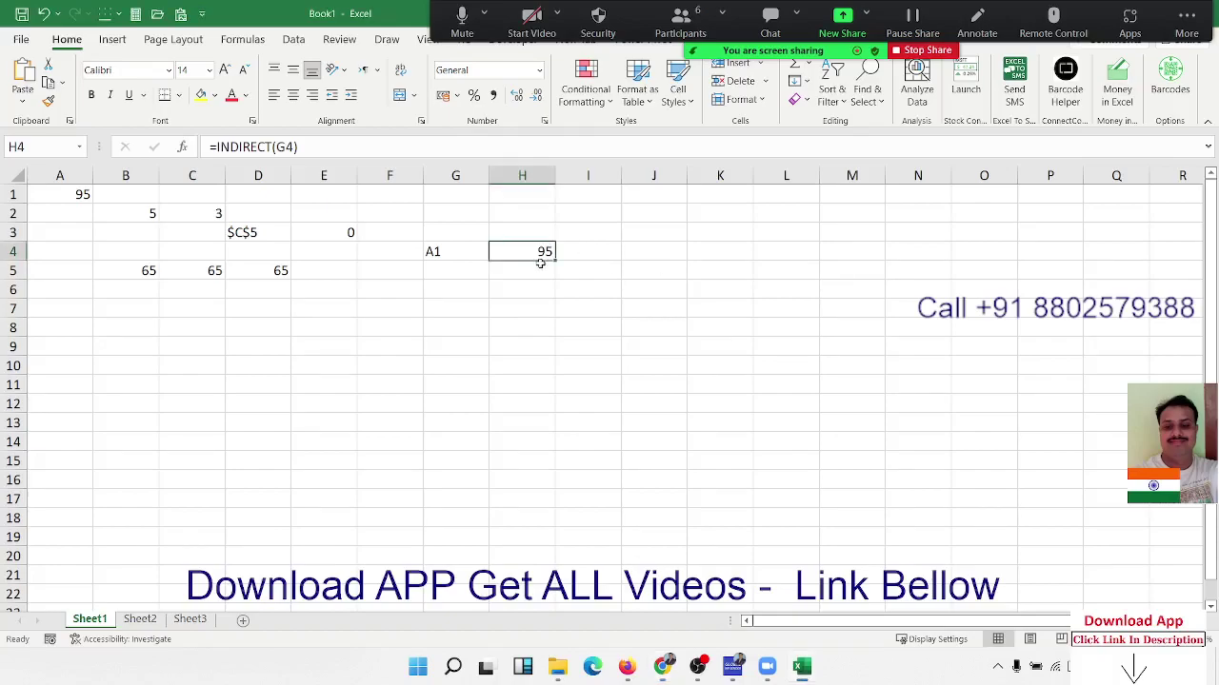
Step: On Sheet2, add a Name heading in A1 and fill seven names down to A8
left_click(140, 620)
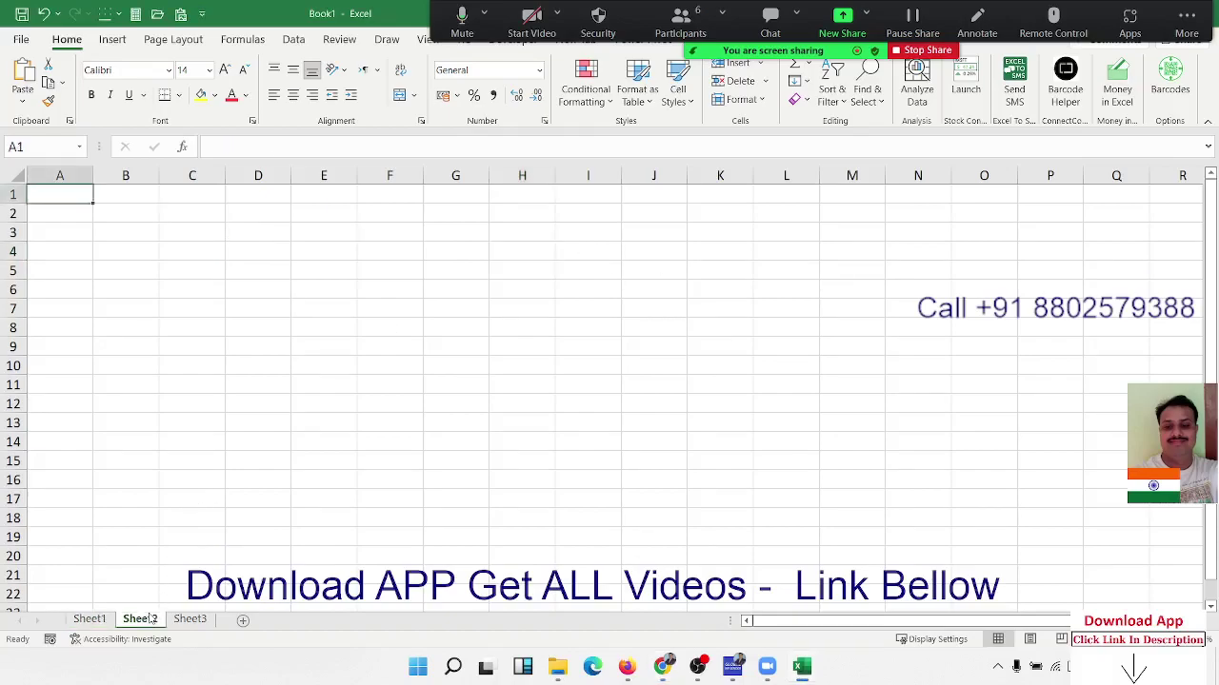
type("Name")
key("Return")
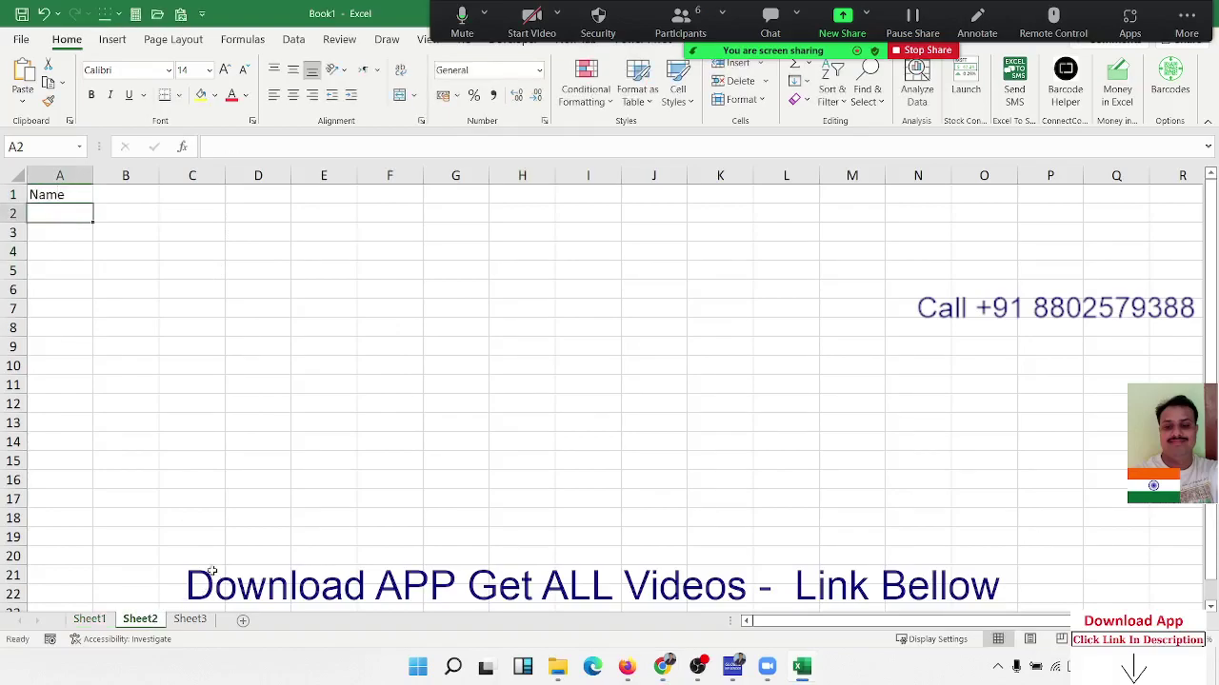
type("Puja")
key("Return")
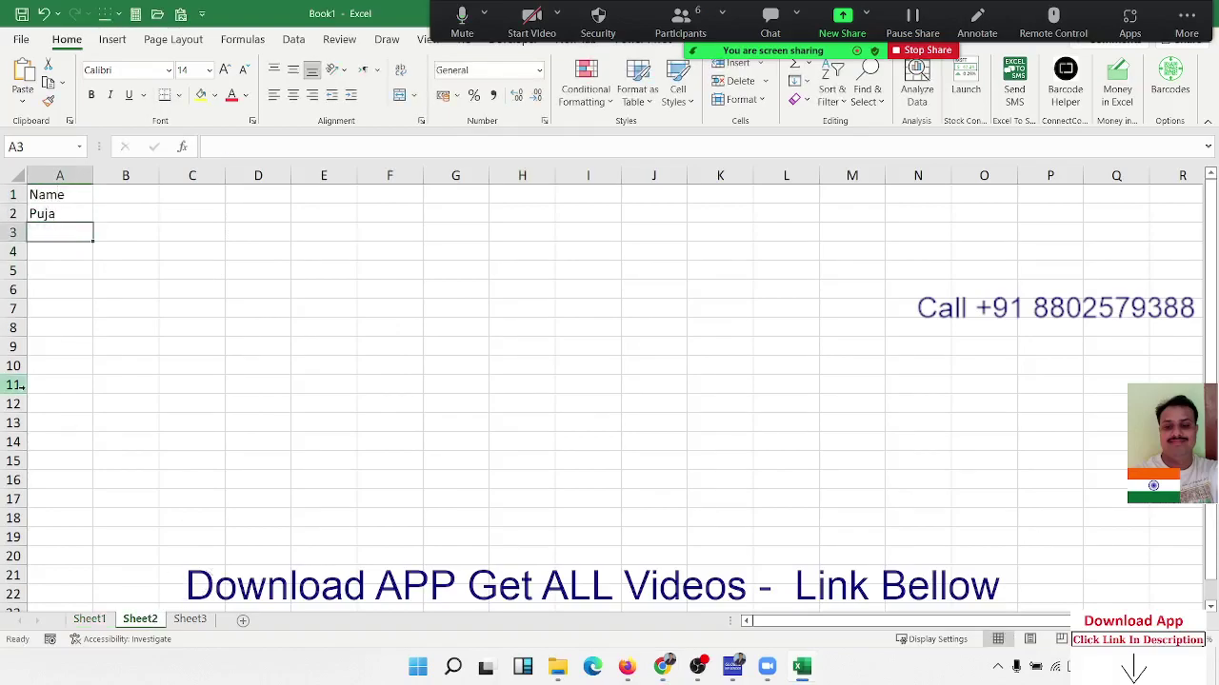
left_click(81, 216)
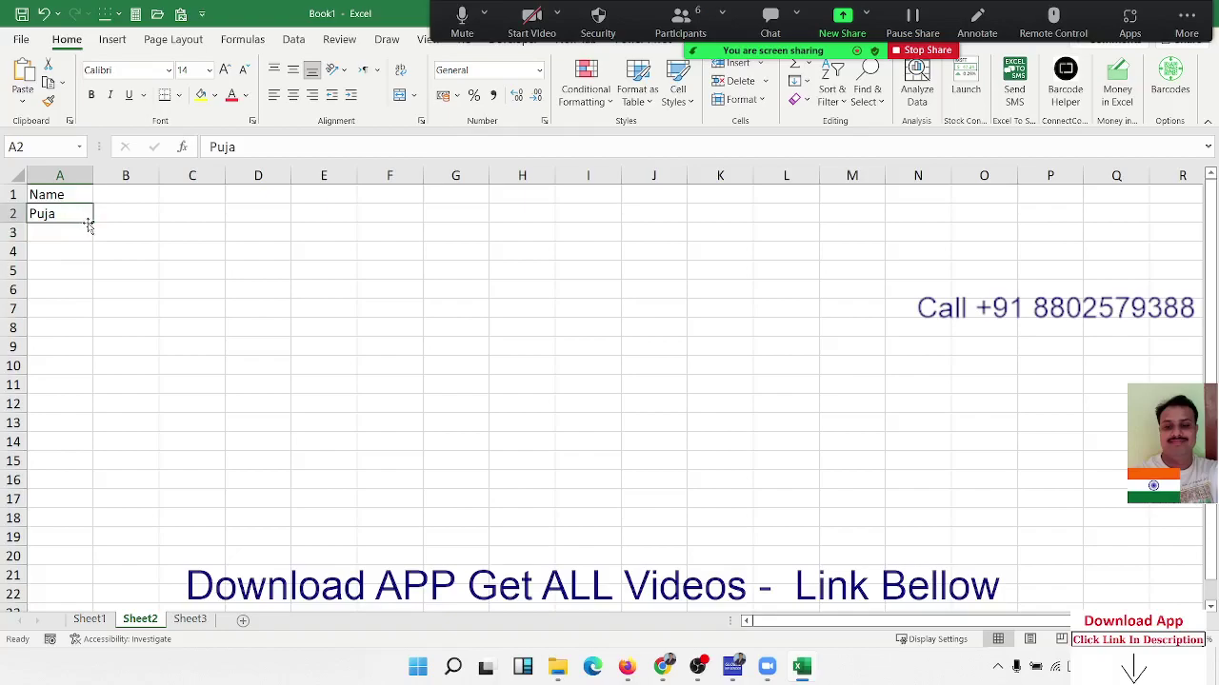
left_click_drag(92, 223, 82, 347)
Step: Type JAN in B1 and fill the month headings through DEC in M1
left_click(125, 175)
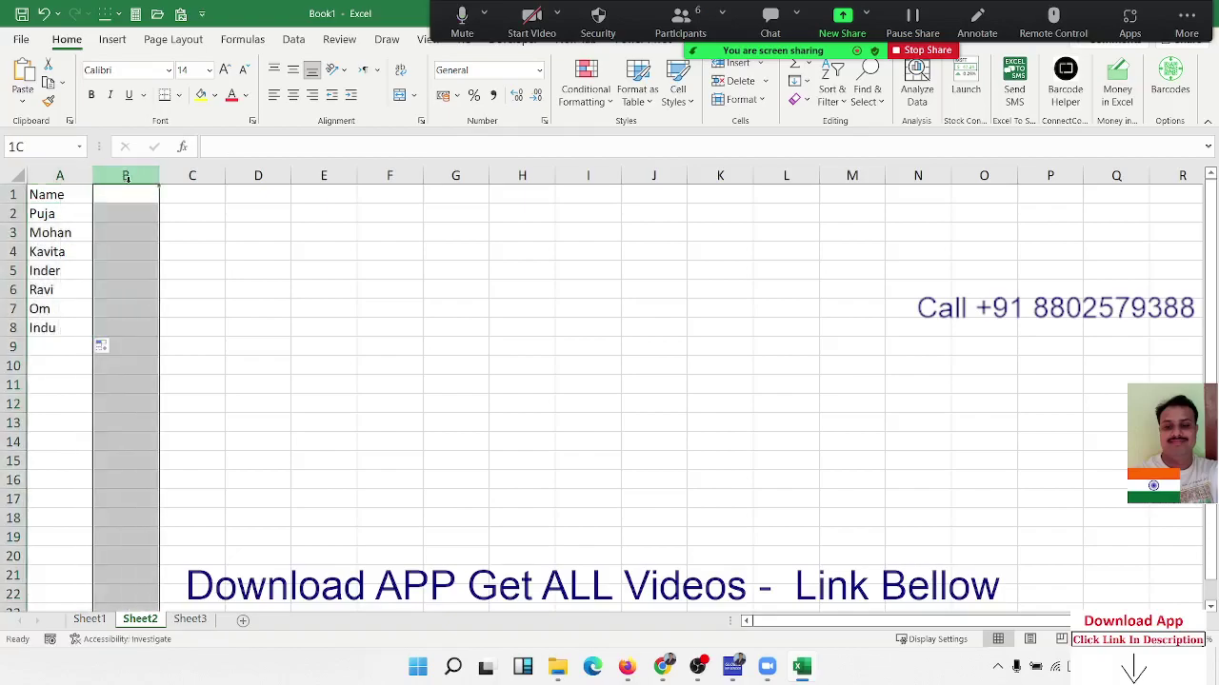
left_click(122, 193)
type("JAN")
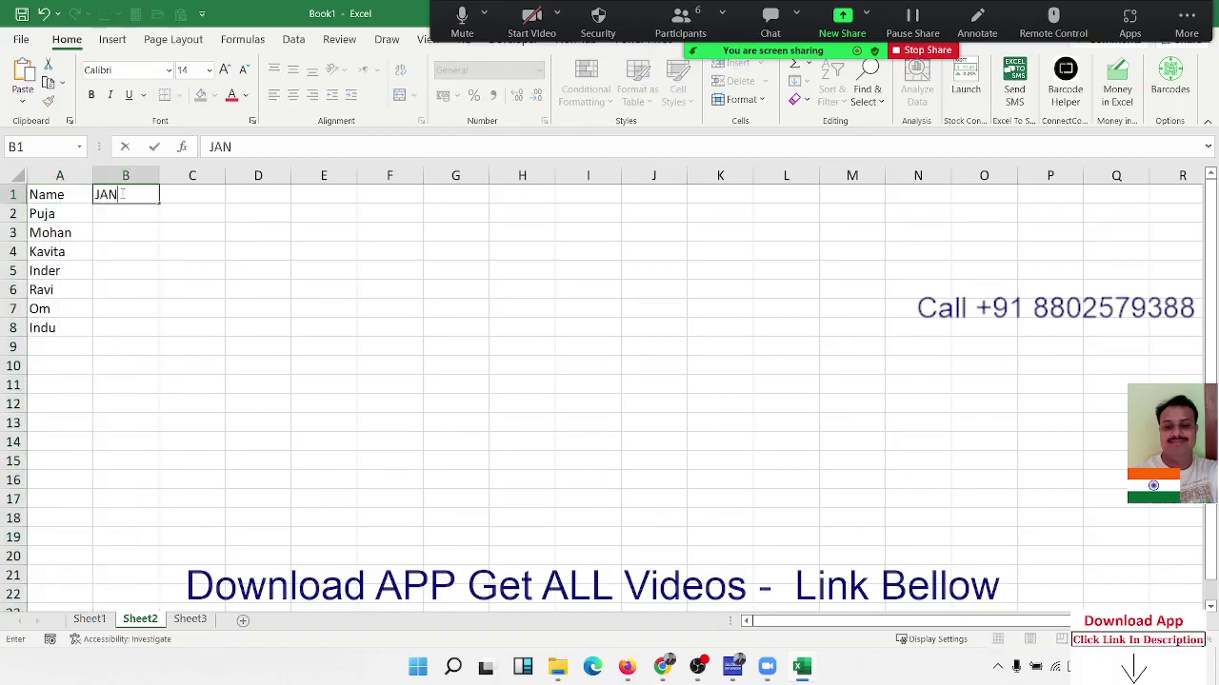
key("Return")
key("Up")
left_click_drag(159, 202, 868, 200)
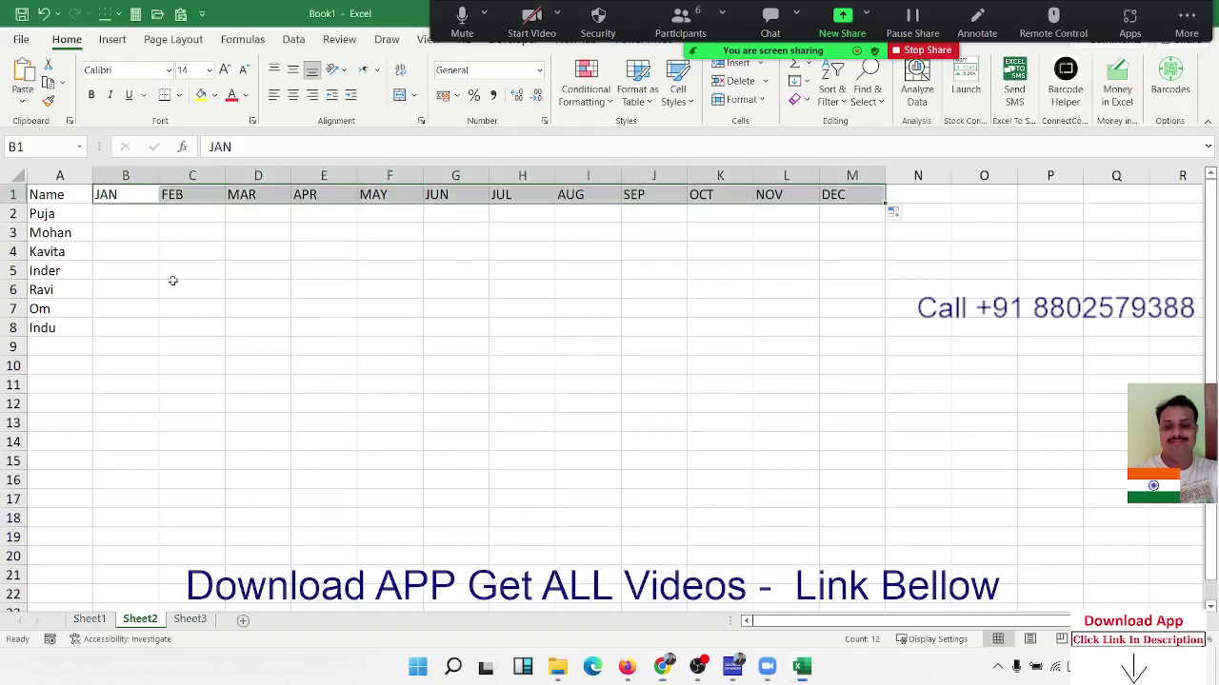
key("ctrl+shift+Right")
Step: Fill B2:M8 with =RANDBETWEEN(10,90)
left_click(125, 217)
type("=ra")
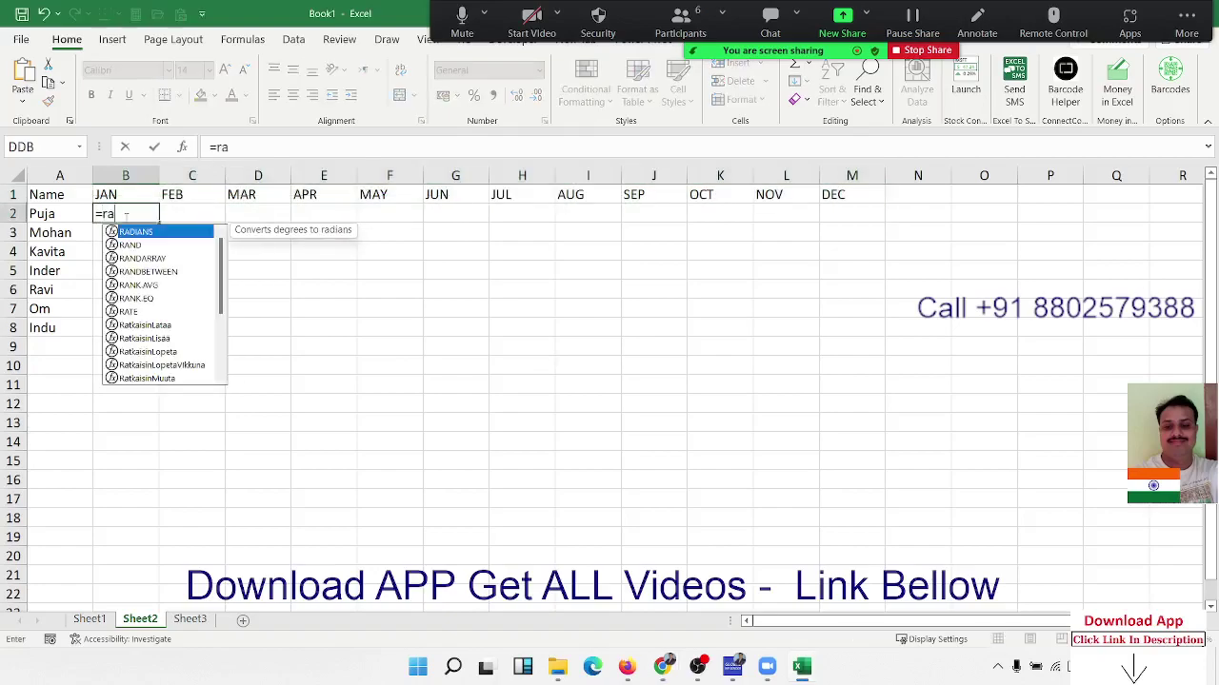
key("Down")
key("Down")
key("Tab")
type("10")
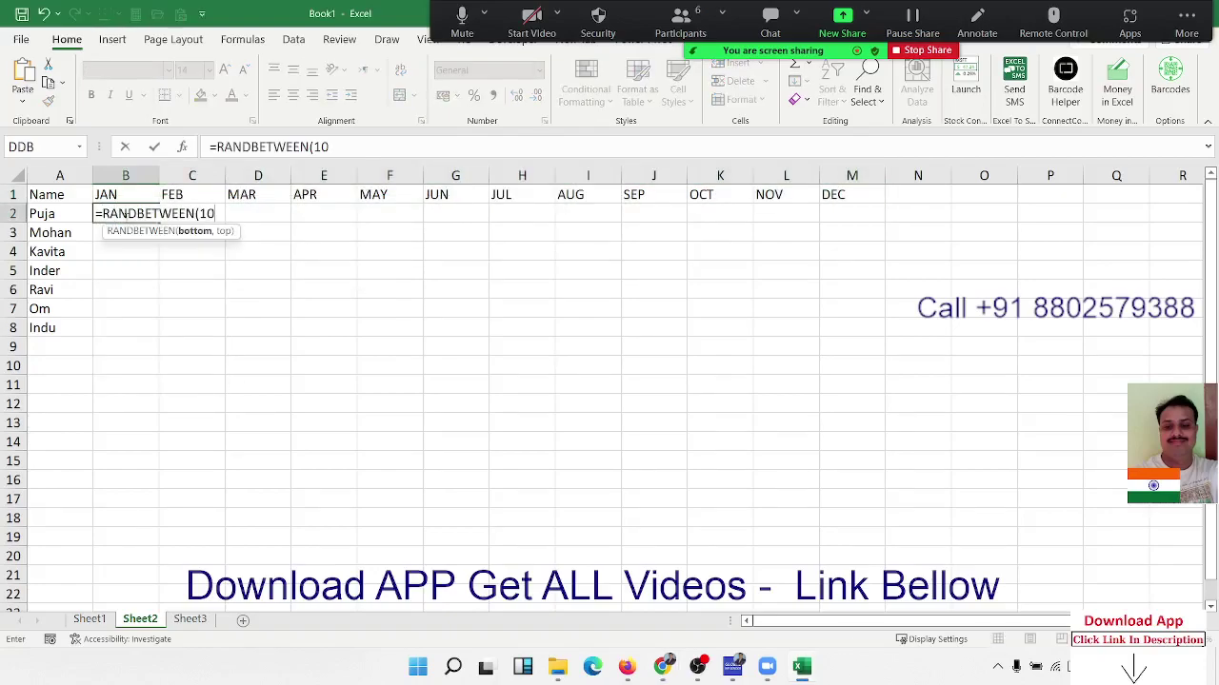
type(",90")
key("Return")
left_click_drag(125, 217, 455, 217)
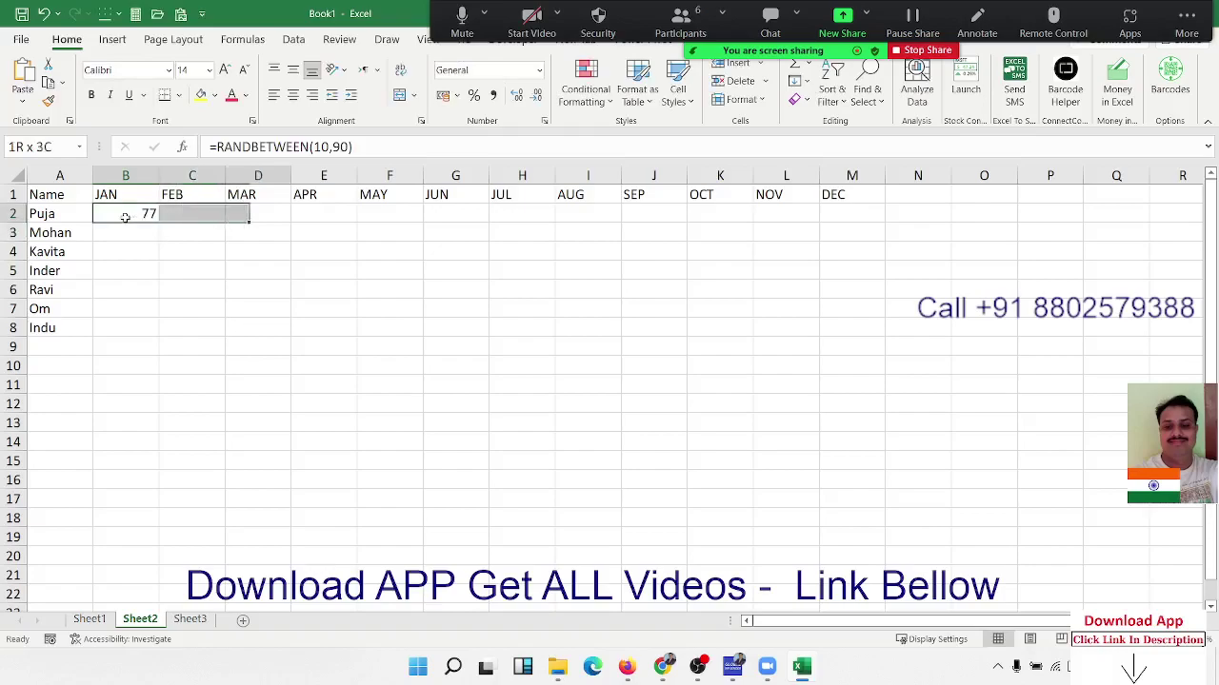
key("shift+Right")
key("shift+Right")
key("shift+Right")
key("shift+Right")
key("shift+Right")
key("shift+Right")
key("shift+Down")
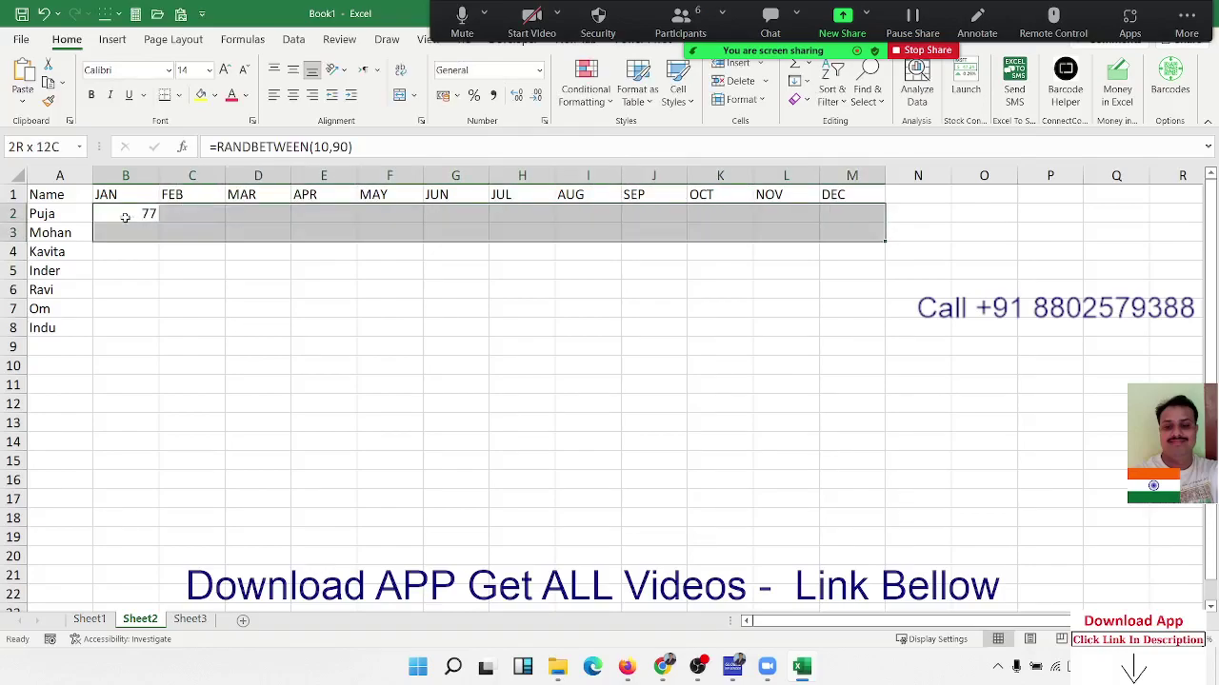
key("shift+Down")
key("shift+Down")
key("shift+Down")
key("shift+Down")
key("shift+Down")
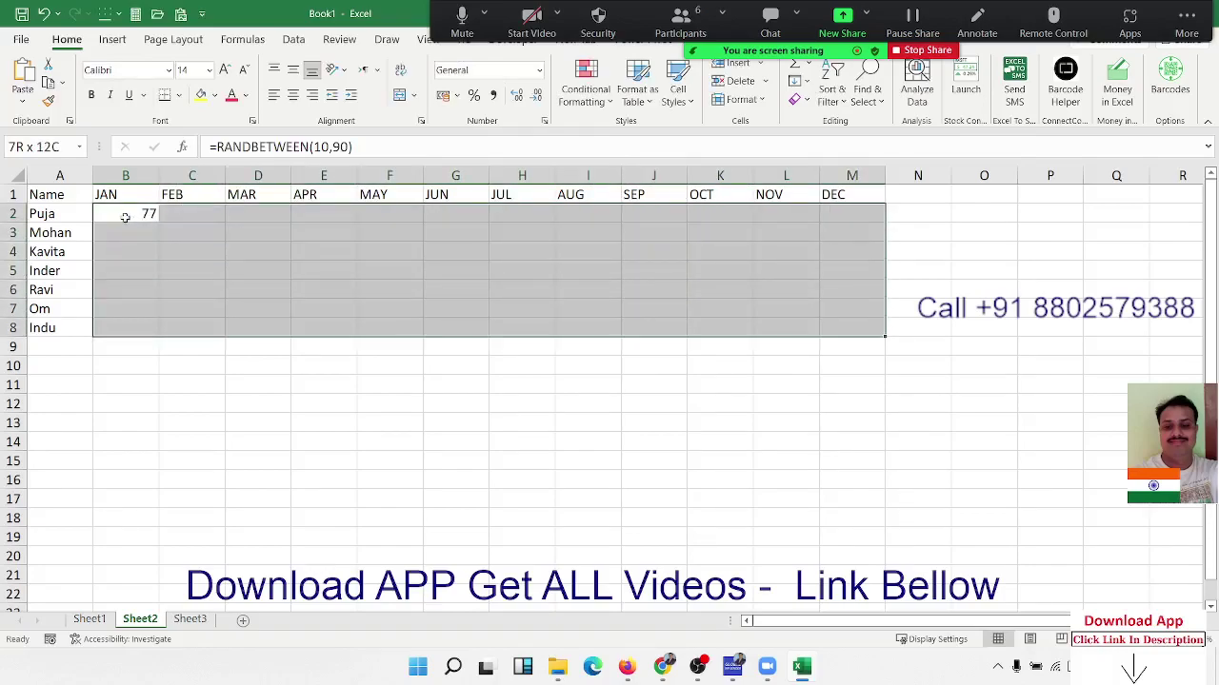
key("ctrl+Return")
Step: Copy B2:M8 and paste it back as plain values
key("ctrl+c")
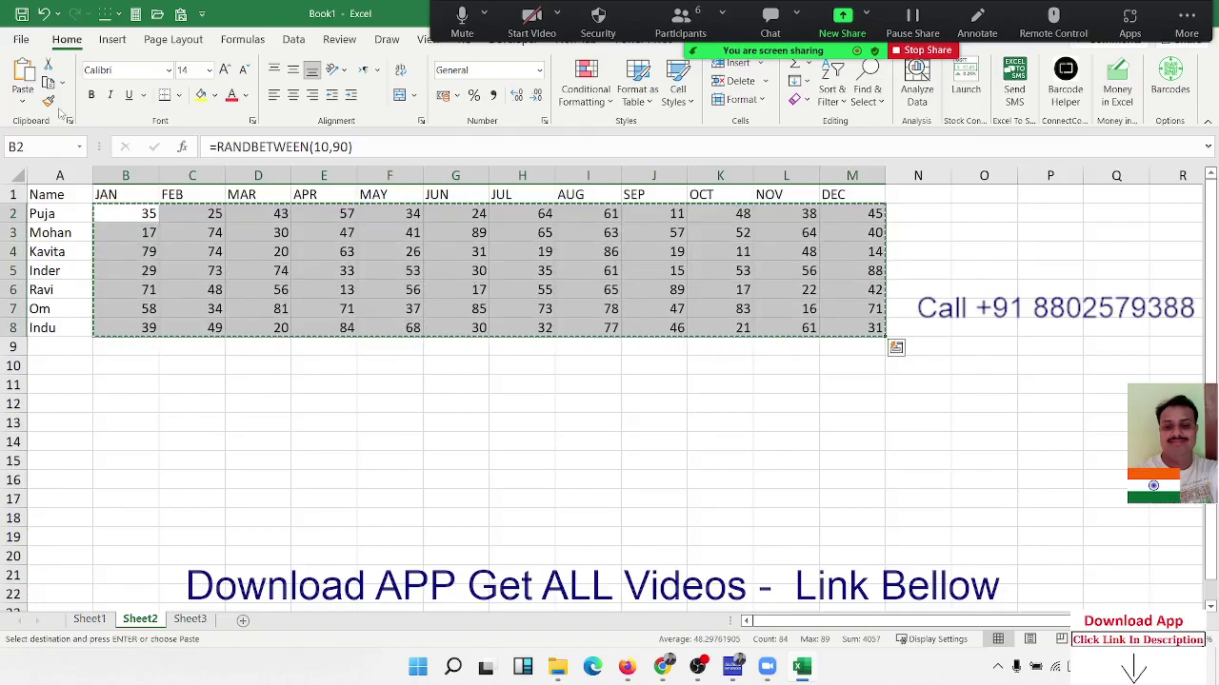
left_click(23, 101)
left_click(17, 223)
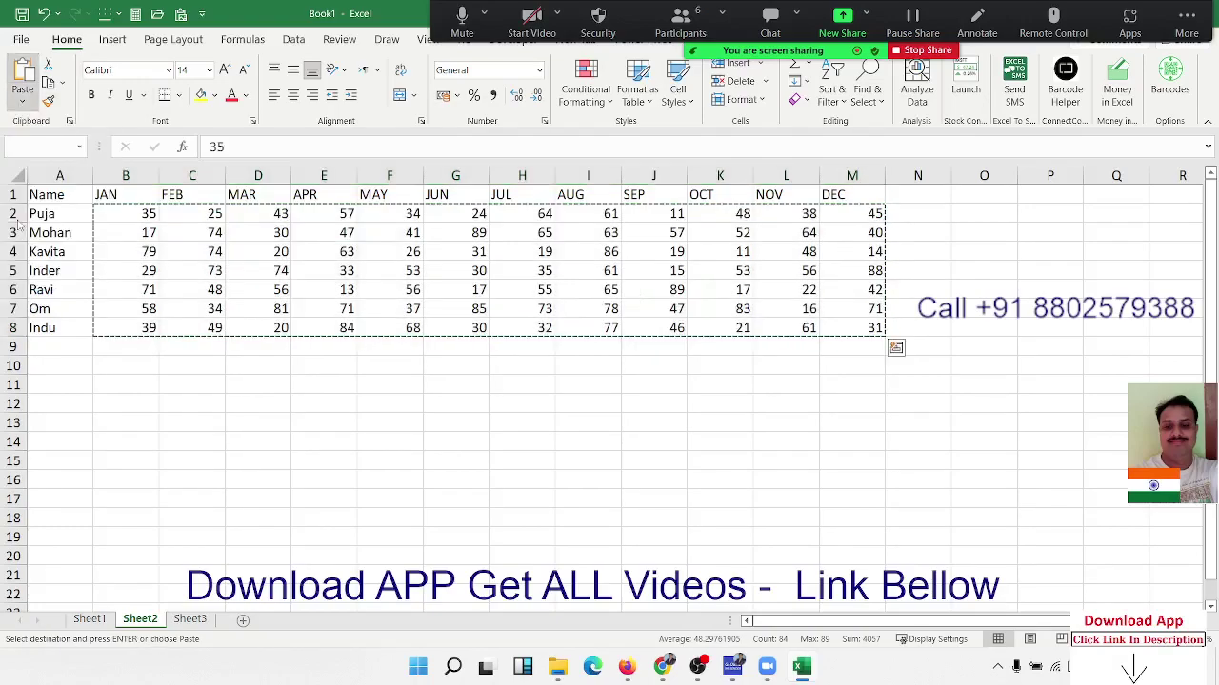
key("Return")
left_click(304, 271)
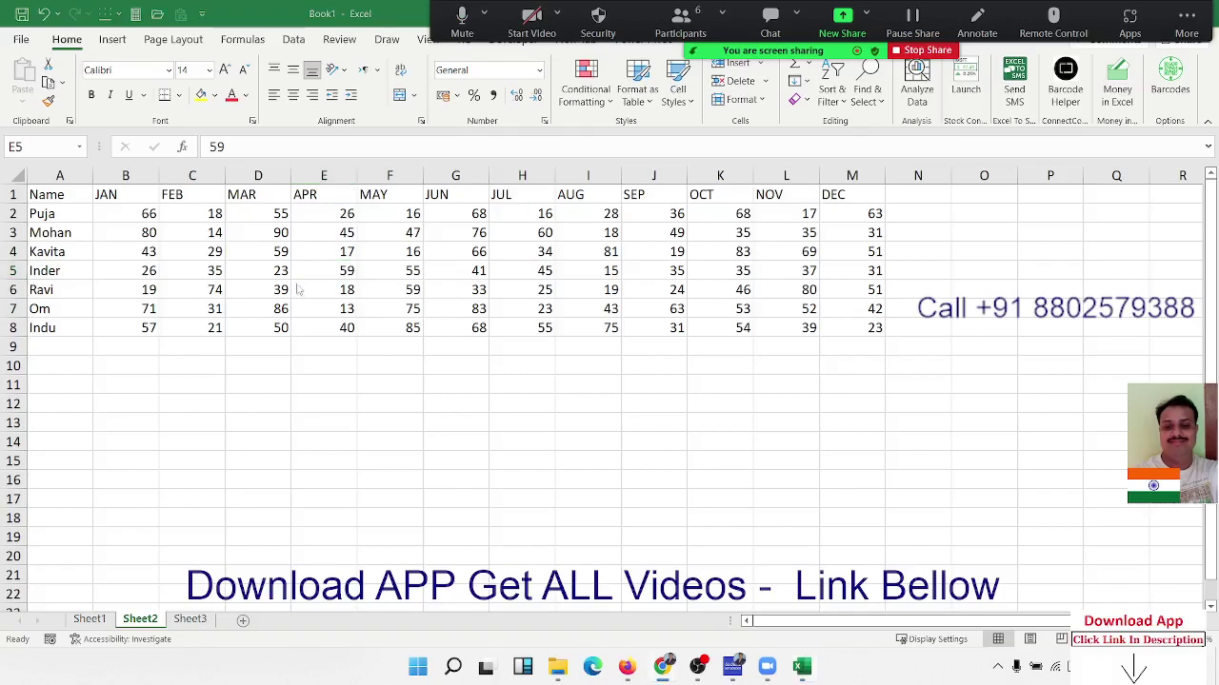
left_click(85, 405)
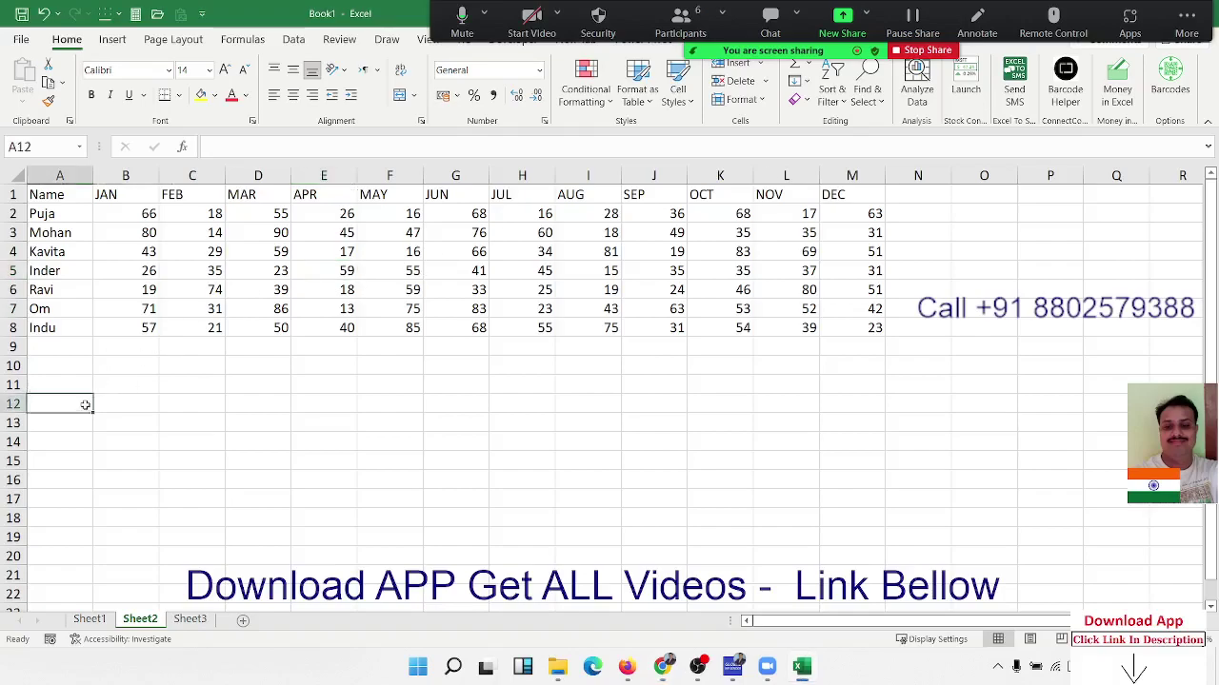
type("Name")
left_click(199, 446)
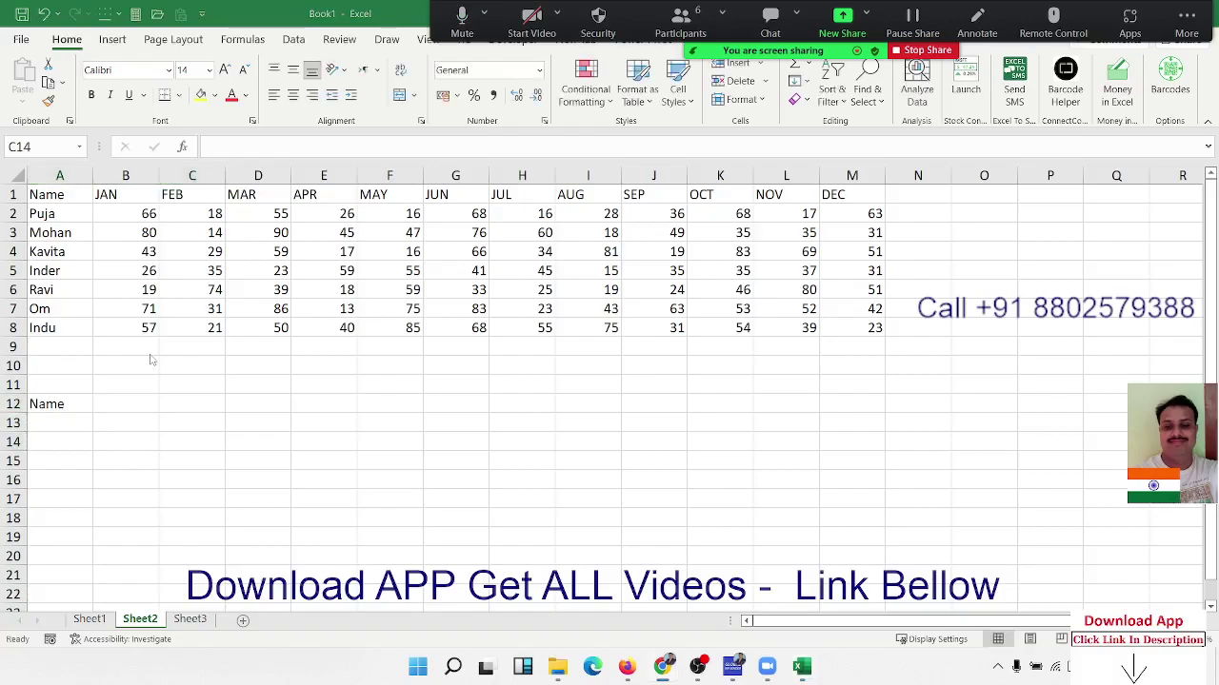
left_click(119, 401)
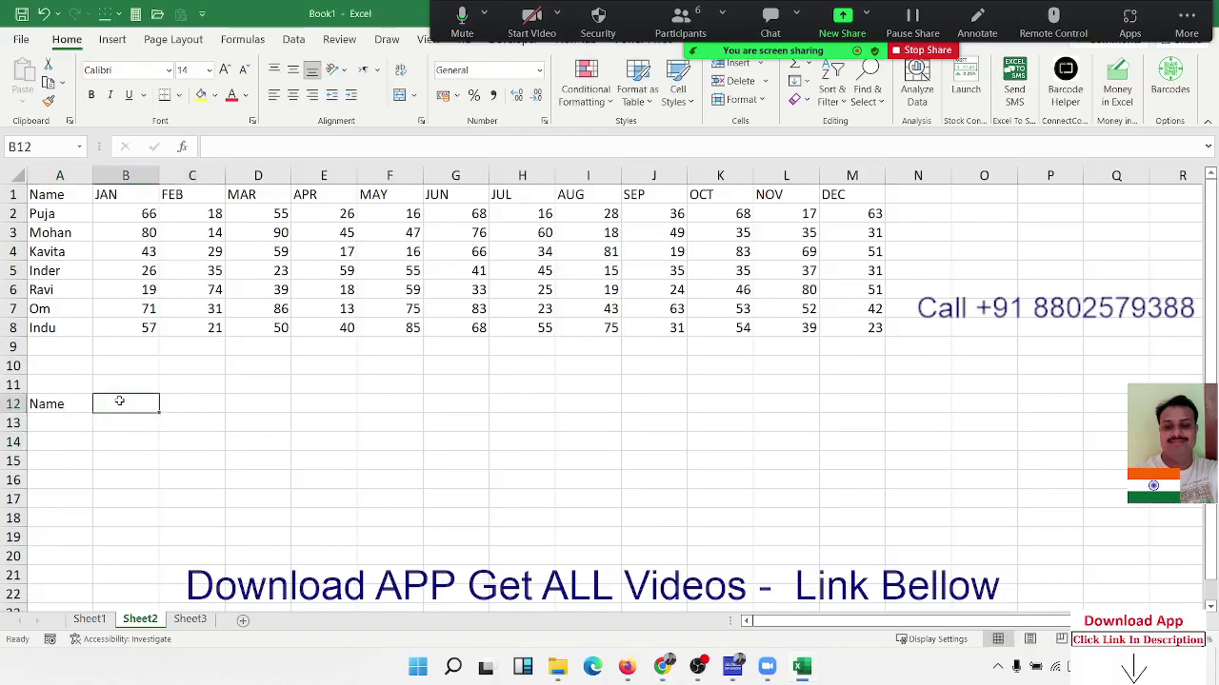
type("Q1")
key("Return")
key("Left")
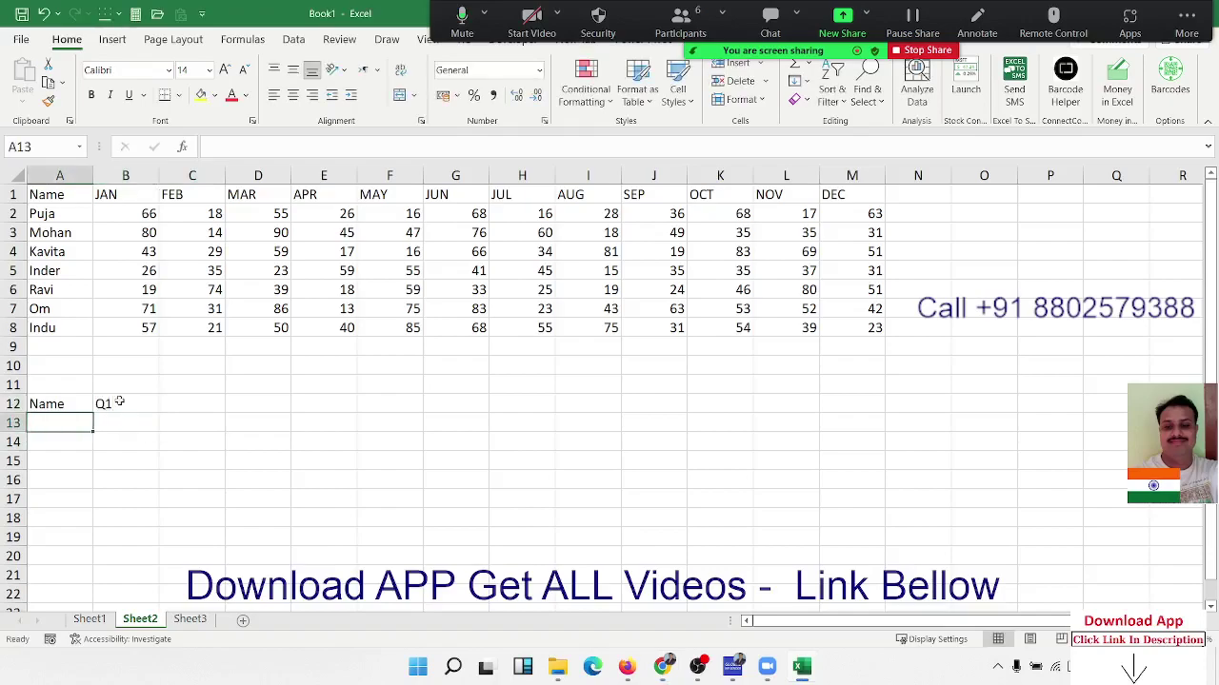
type("Om")
key("Tab")
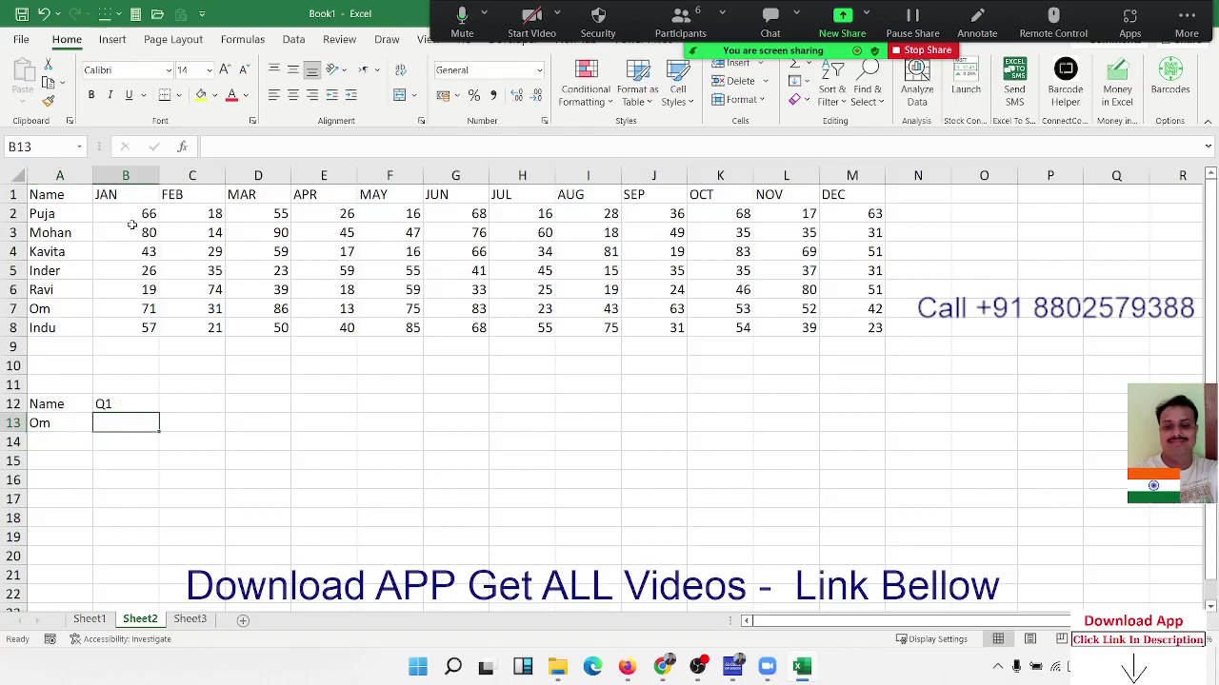
left_click_drag(134, 217, 255, 204)
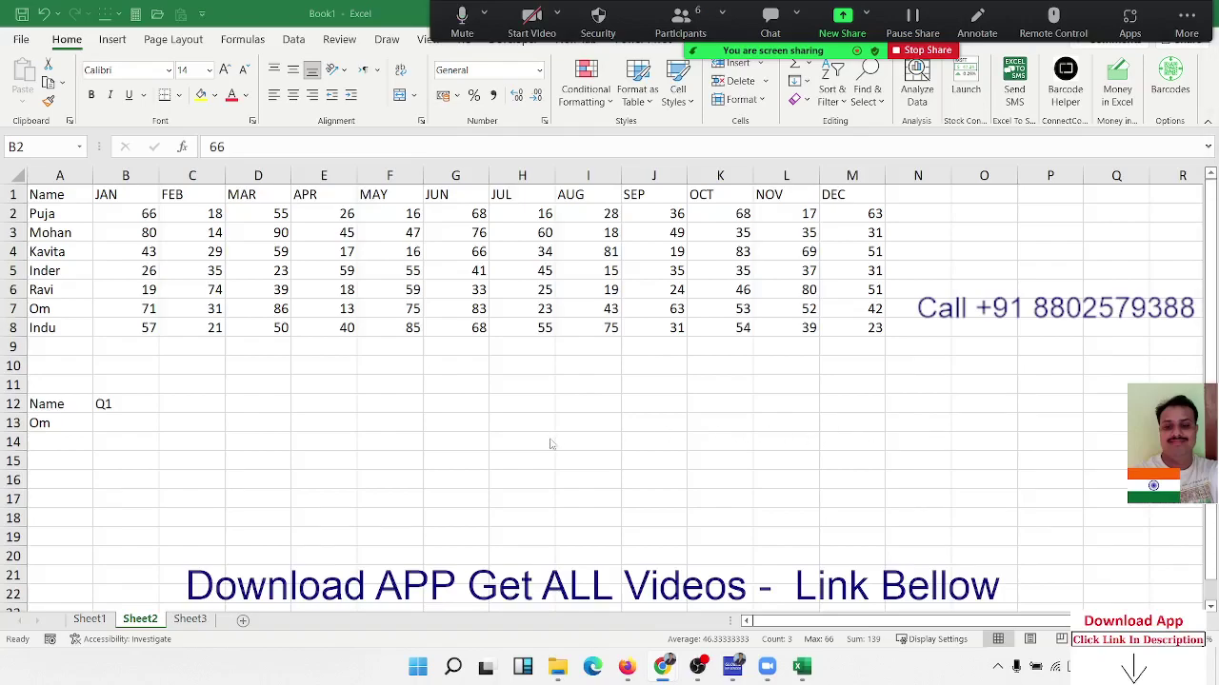
left_click(136, 420)
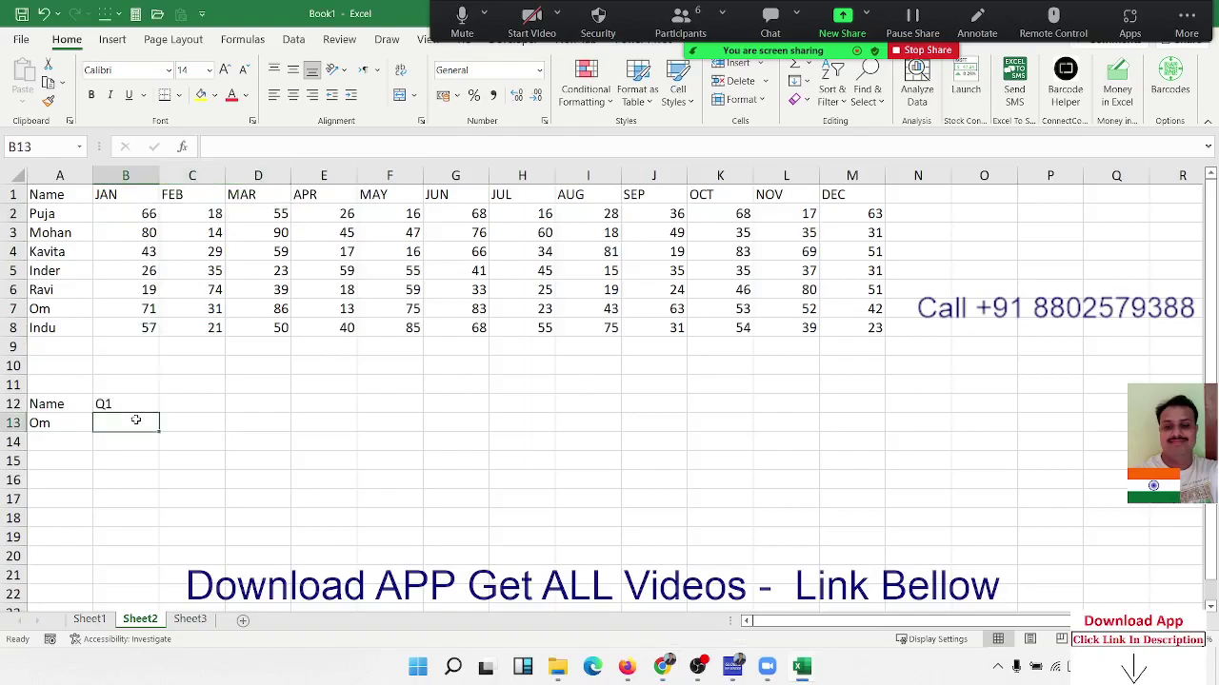
Step: Enter =RIGHT(B12,1) in C12 to pull the quarter number 1 from Q1
key("Up")
key("Right")
type("r")
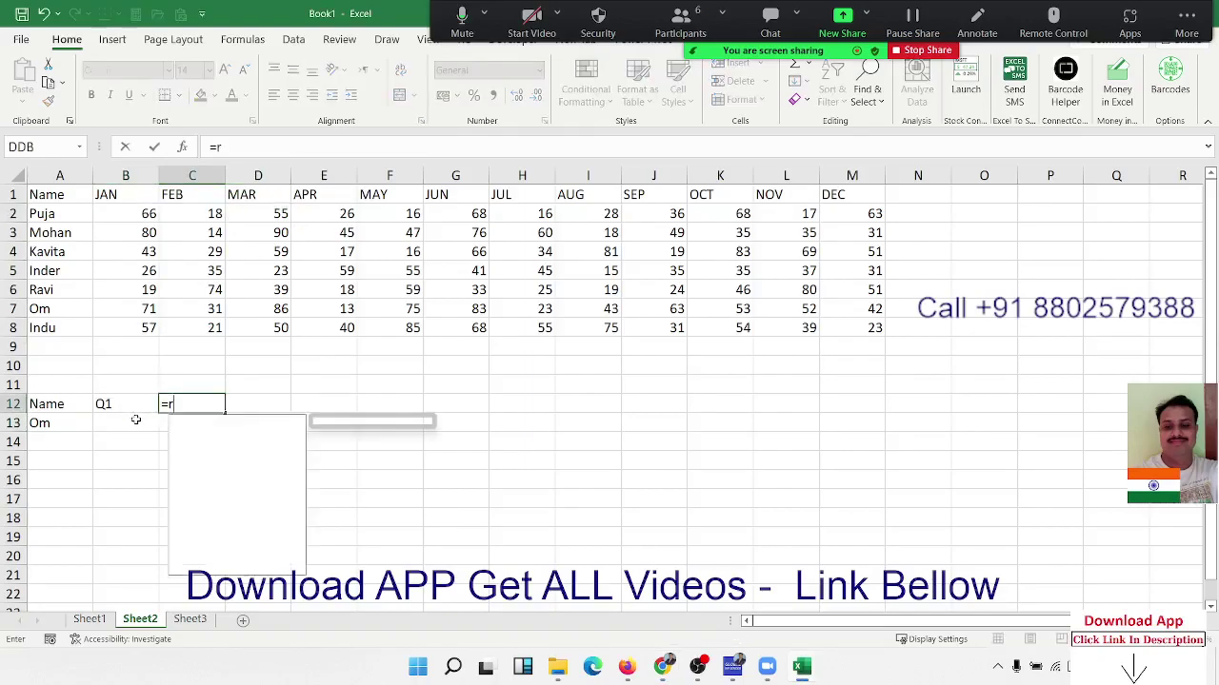
type("i")
key("Tab")
type("B12,1")
key("Return")
key("Up")
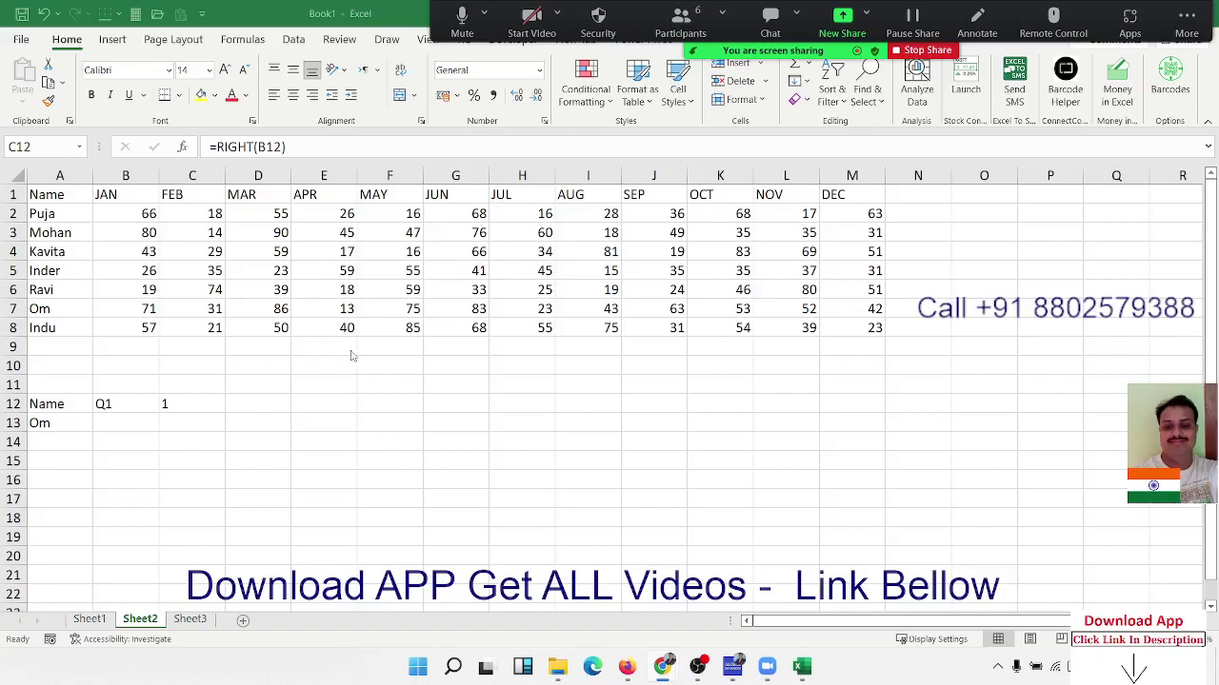
left_click(255, 399)
left_click(247, 405)
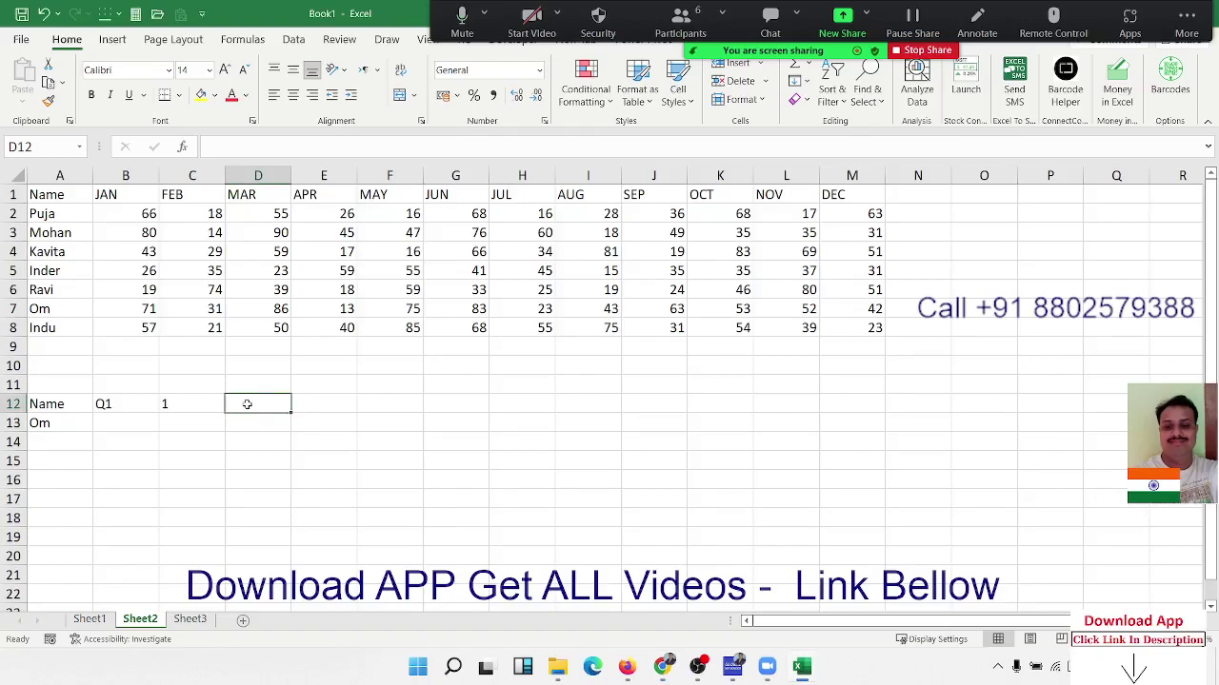
Step: Enter =CHOOSE(C12,"JAN","APR","JUL","OCT") in D12 so it shows JAN
type("=ch")
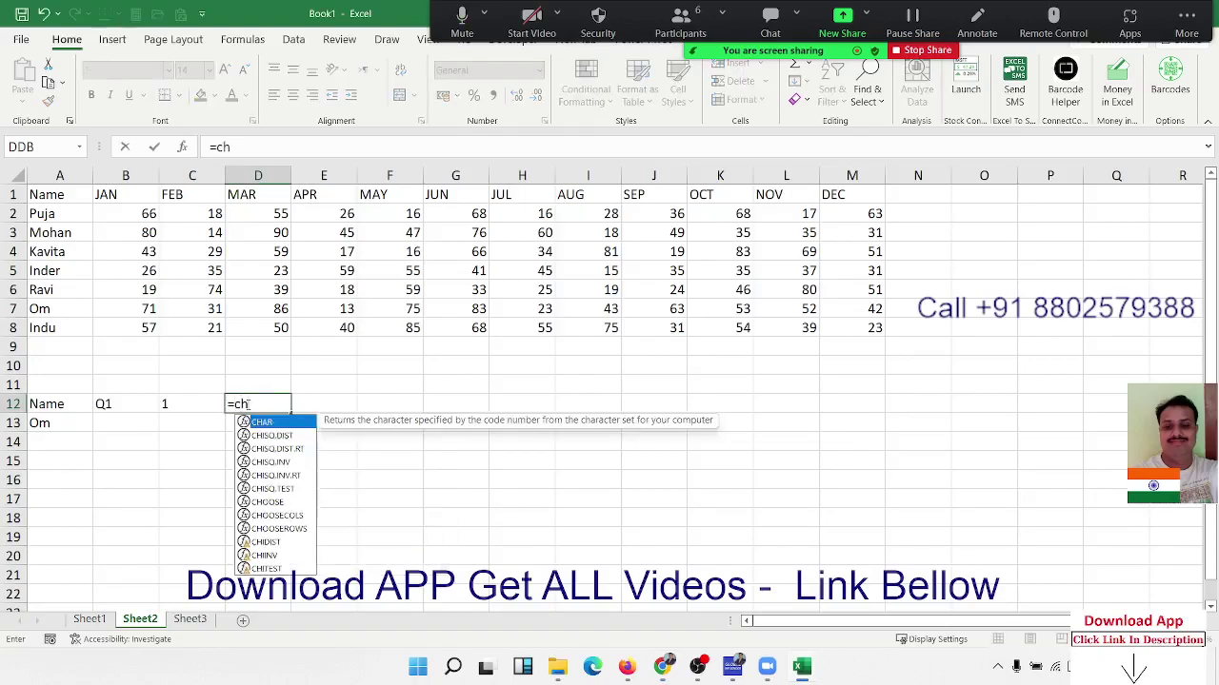
type("oose(")
key("Left")
type(",")
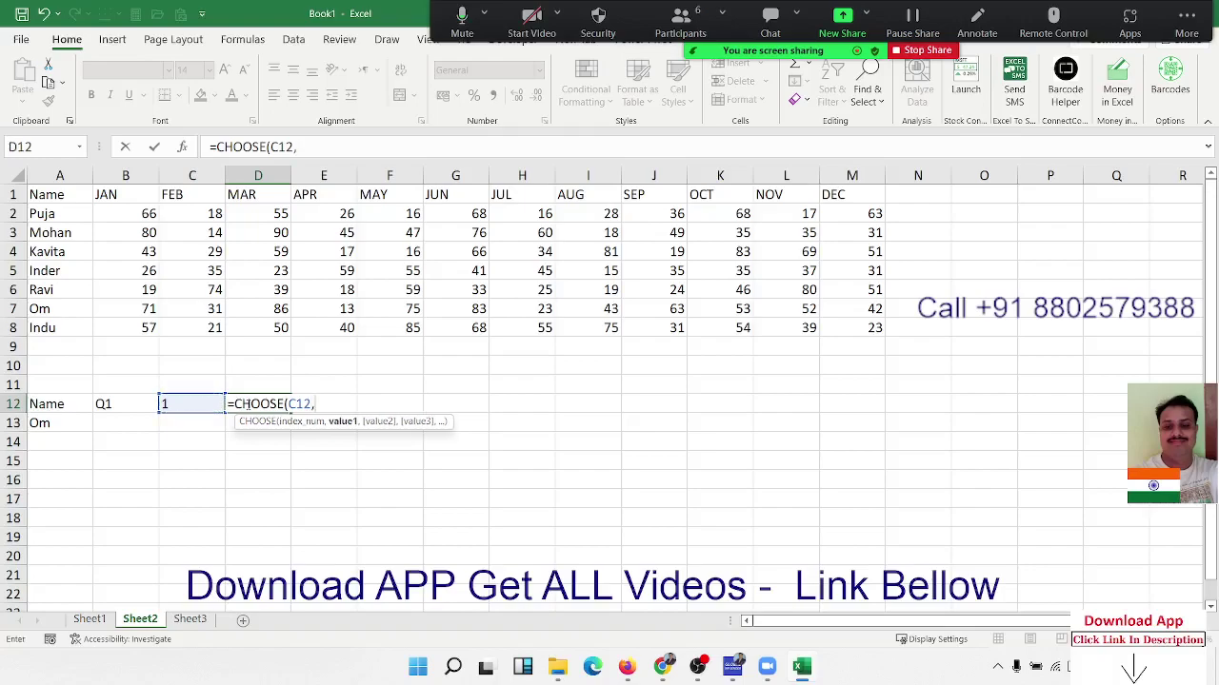
type("\"JA")
type("N\",\"")
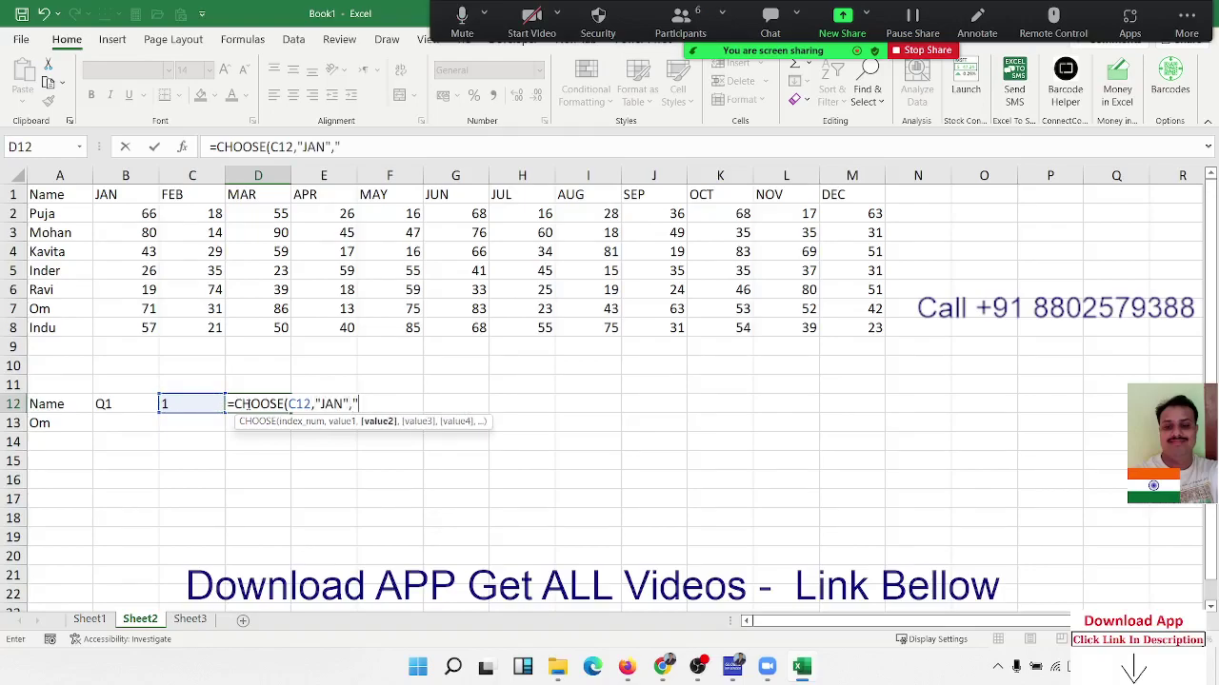
type("FEB\",")
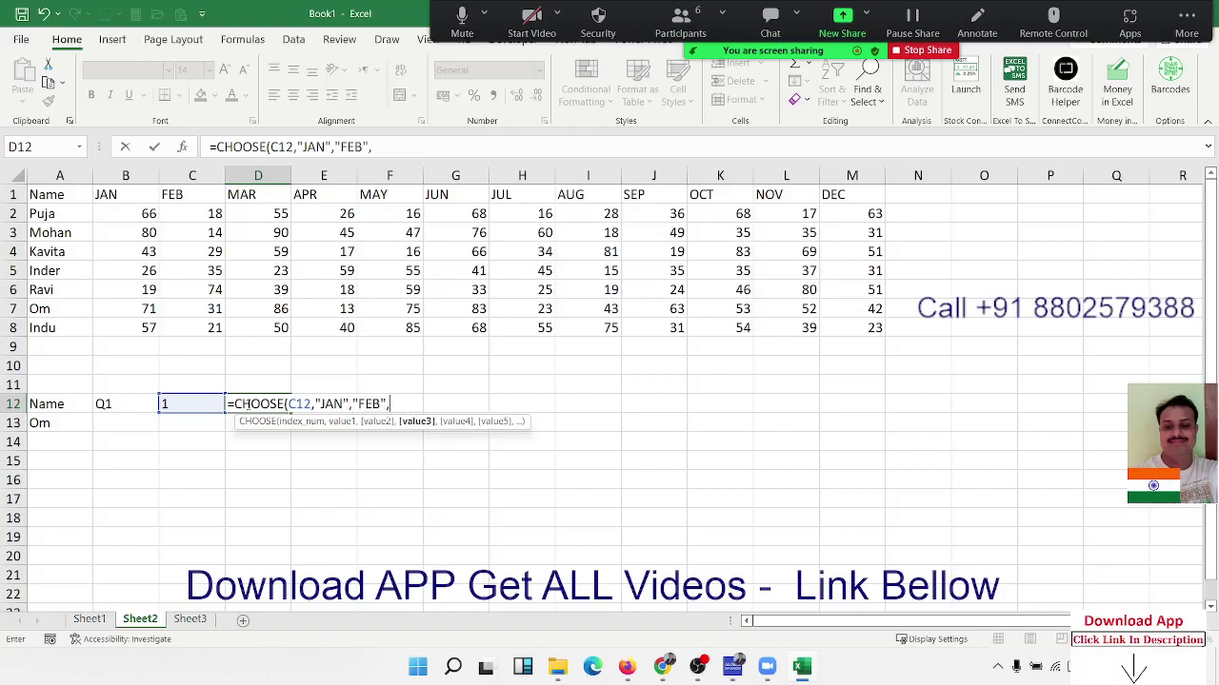
type("\"")
key("BackSpace")
key("BackSpace")
key("BackSpace")
key("BackSpace")
key("BackSpace")
key("BackSpace")
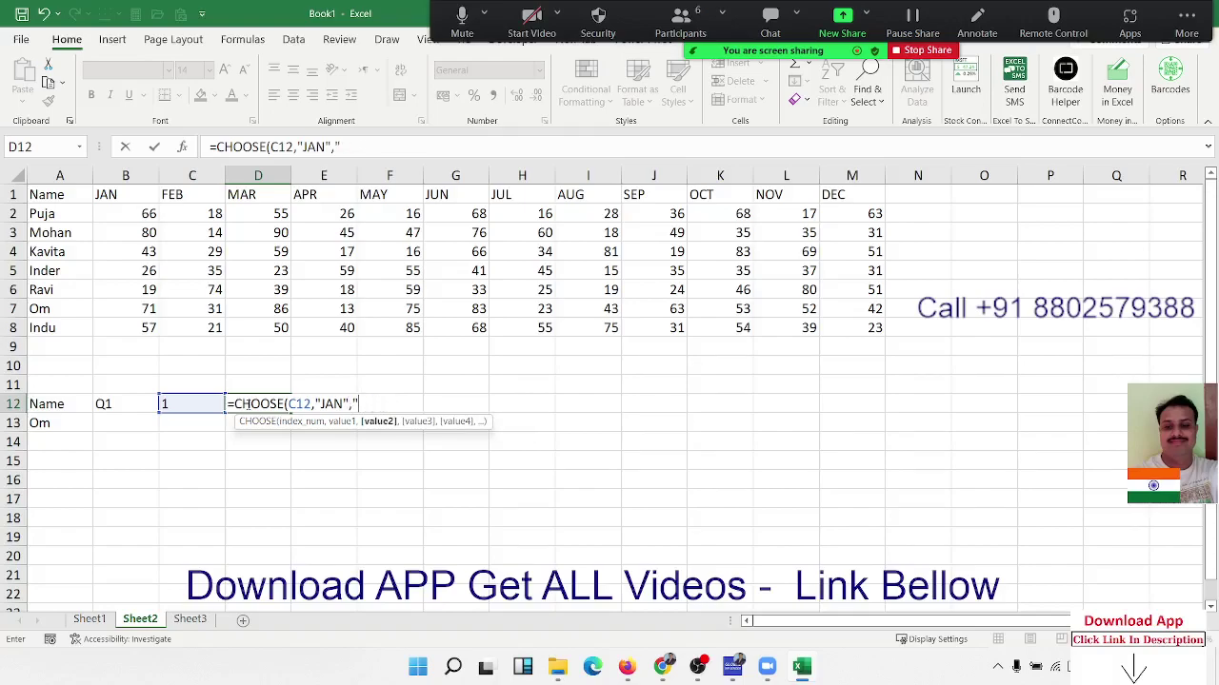
type("APR\"")
type(",")
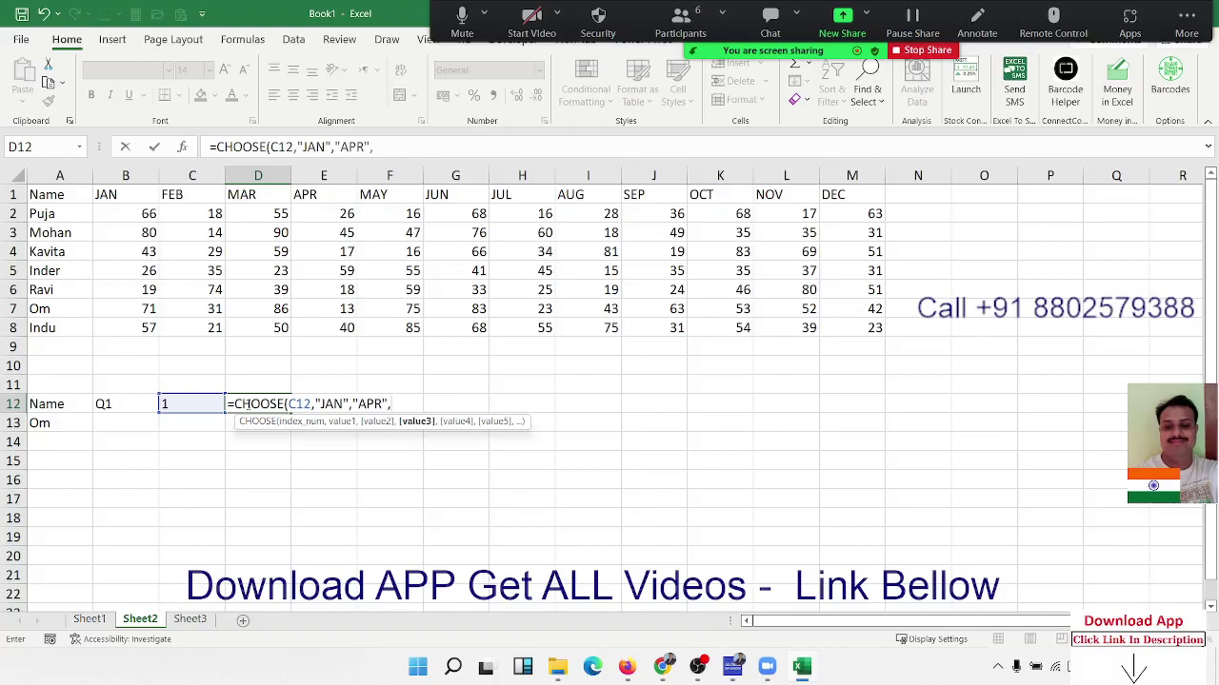
type("\"")
type("JUL\"")
type(",\"")
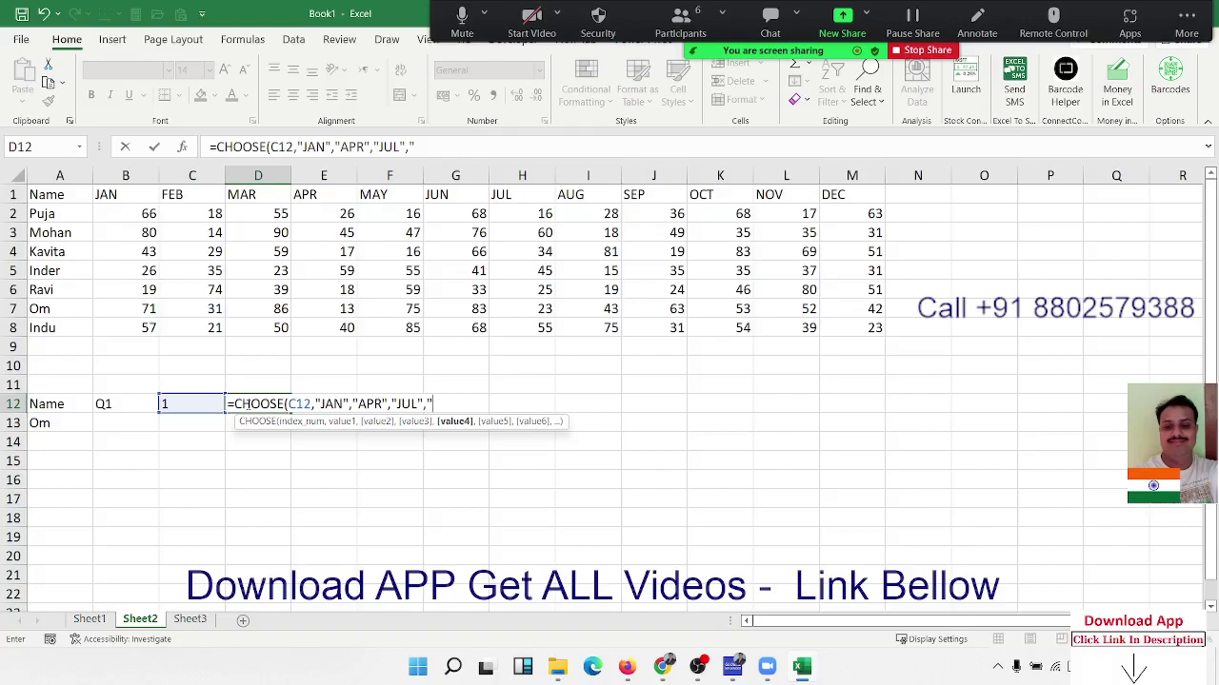
type("OCT\")")
key("Return")
key("Up")
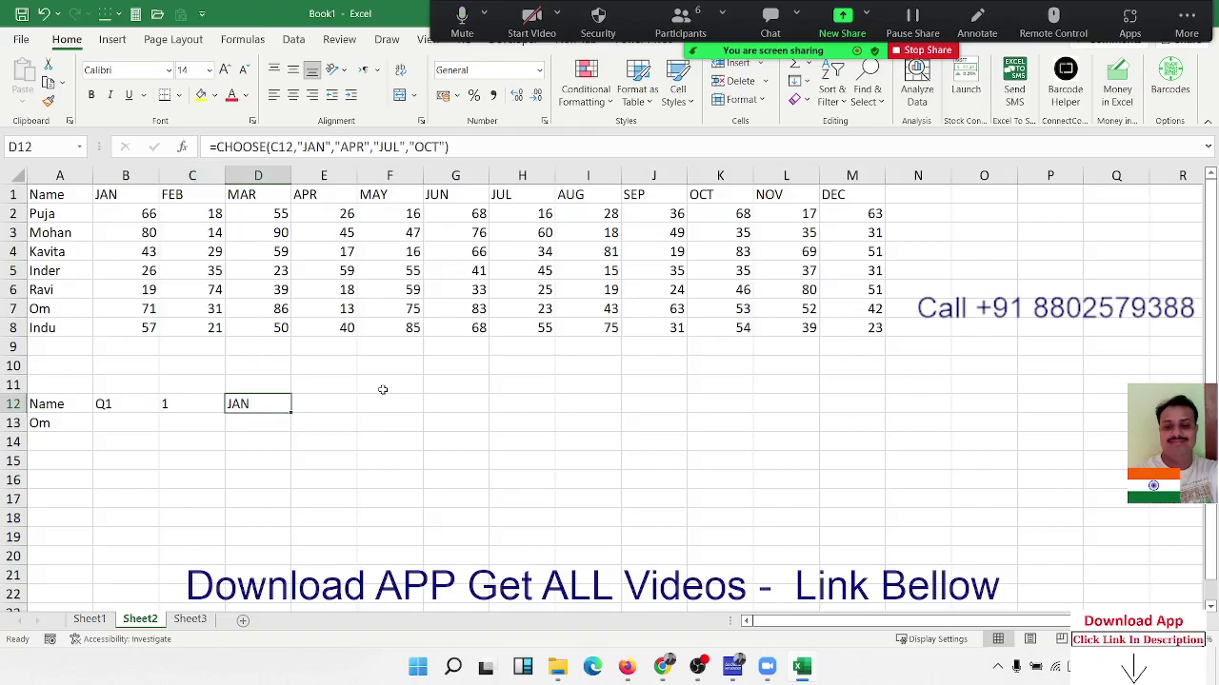
key("Down")
key("Left")
key("Left")
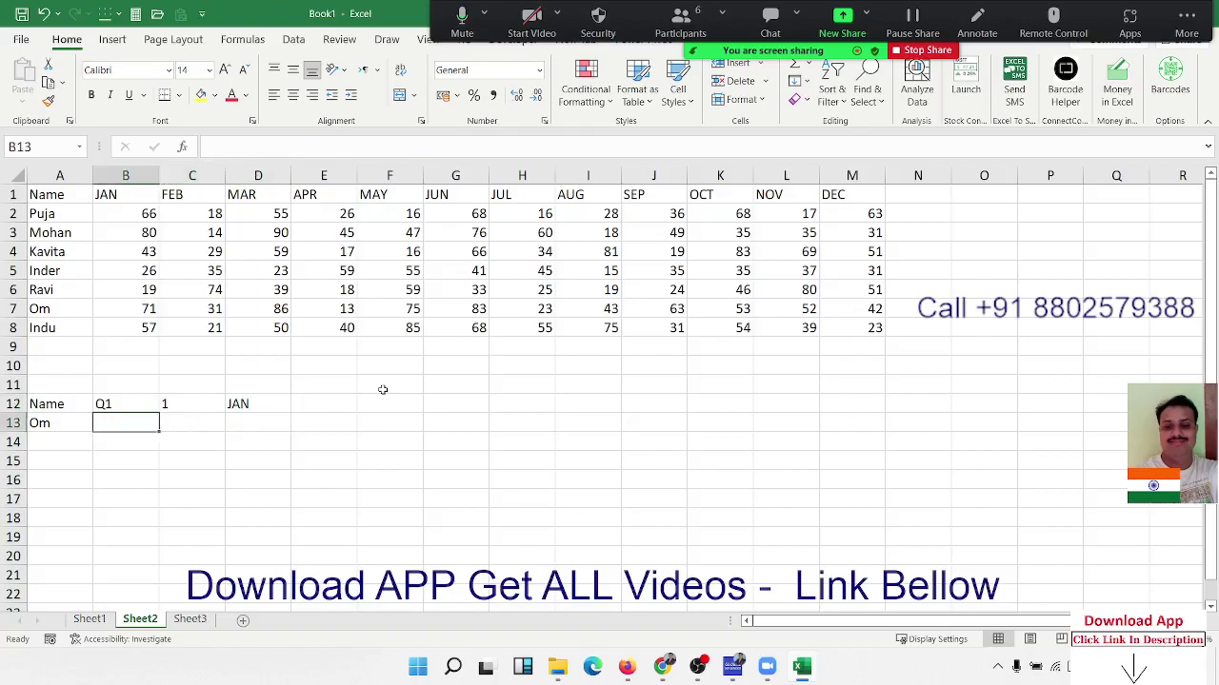
Step: Enter =MATCH(A13,A1:A8,0) in B13 so it returns 7
type("=mat")
key("Tab")
key("Left")
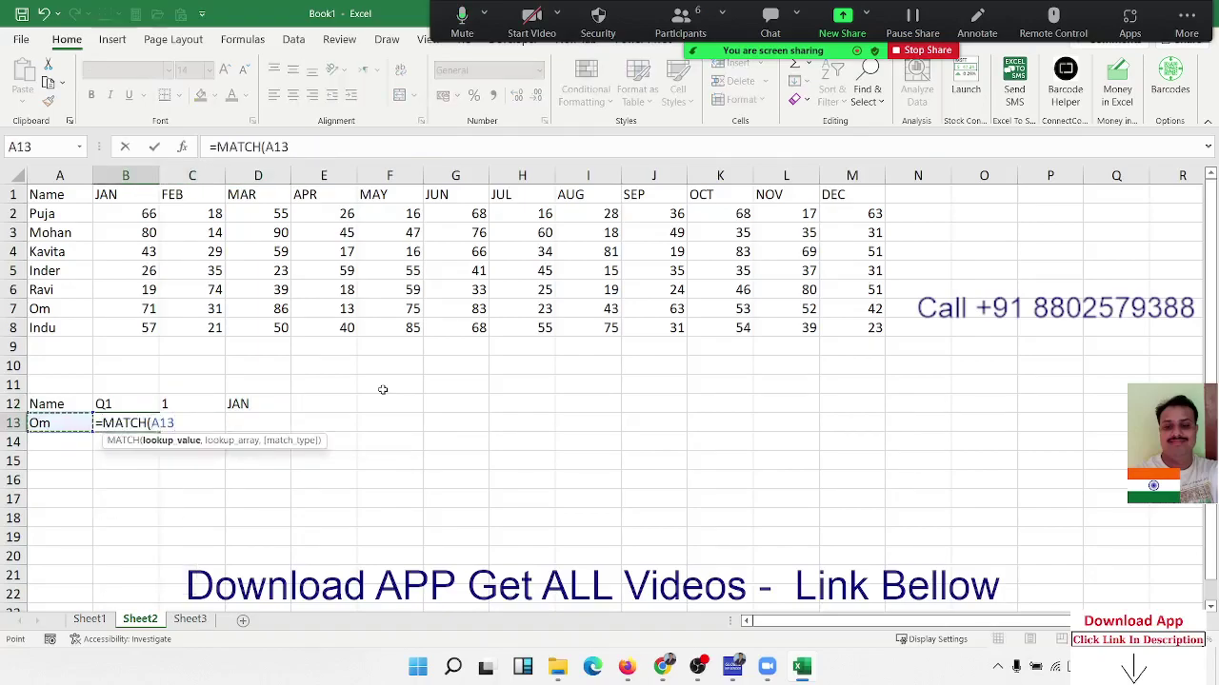
type(",")
key("Left")
key("Up")
key("Up")
key("Up")
key("Up")
key("shift+Up")
key("shift+Up")
key("shift+Up")
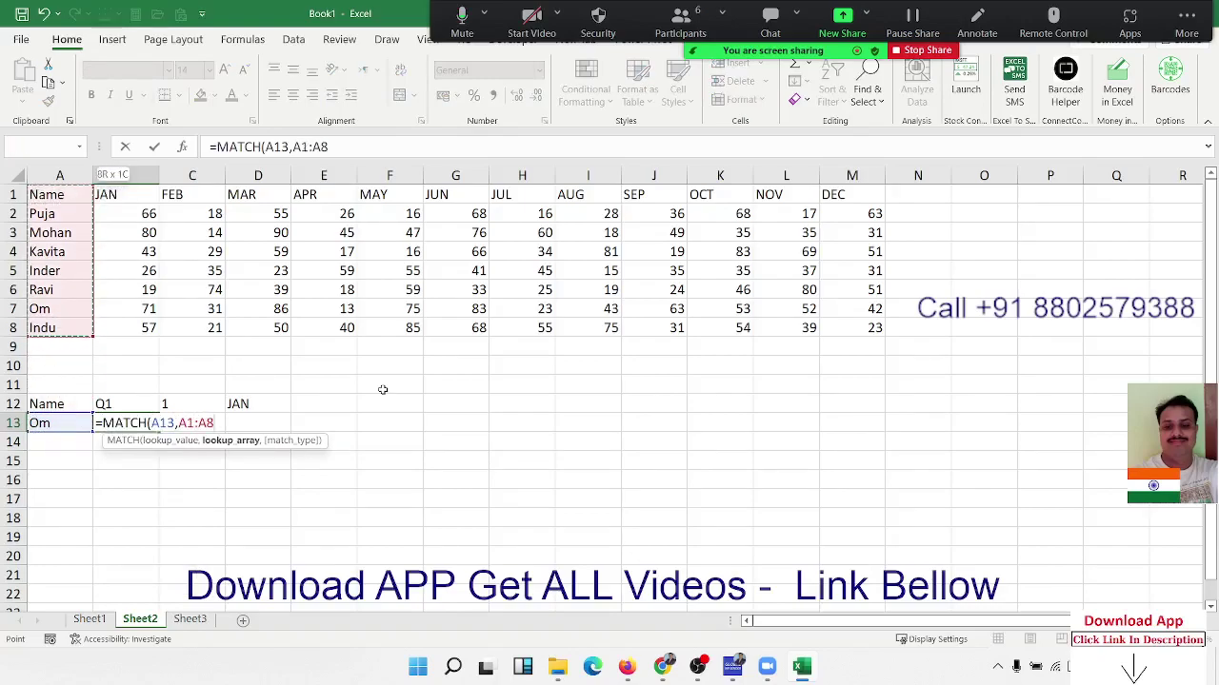
type(",0")
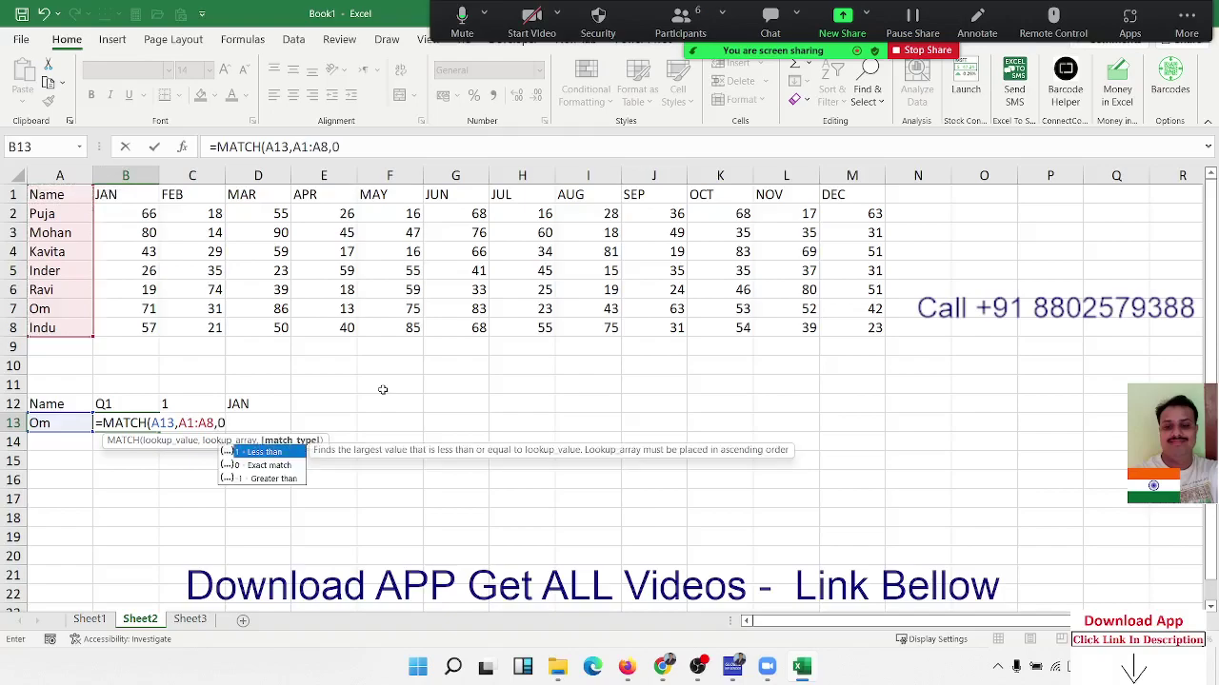
key("Return")
key("Up")
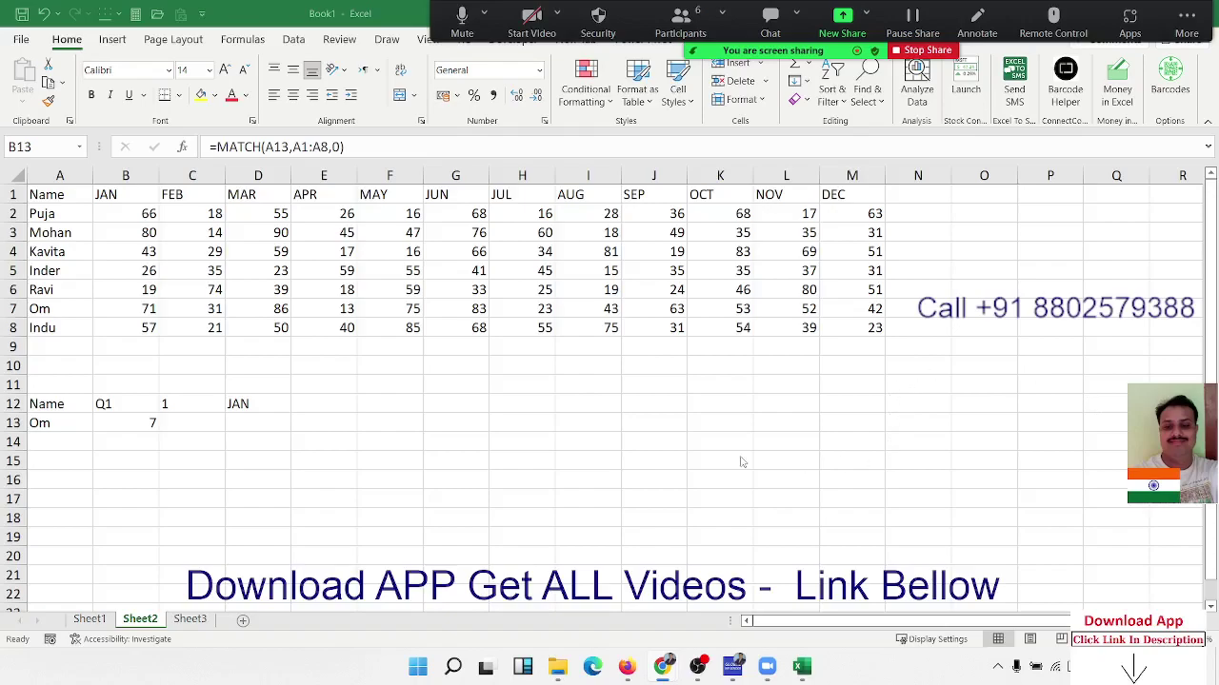
Step: Enter =MATCH(D12,A1:M1,0) in E12 so JAN's header column returns 2, then review B13
left_click(345, 404)
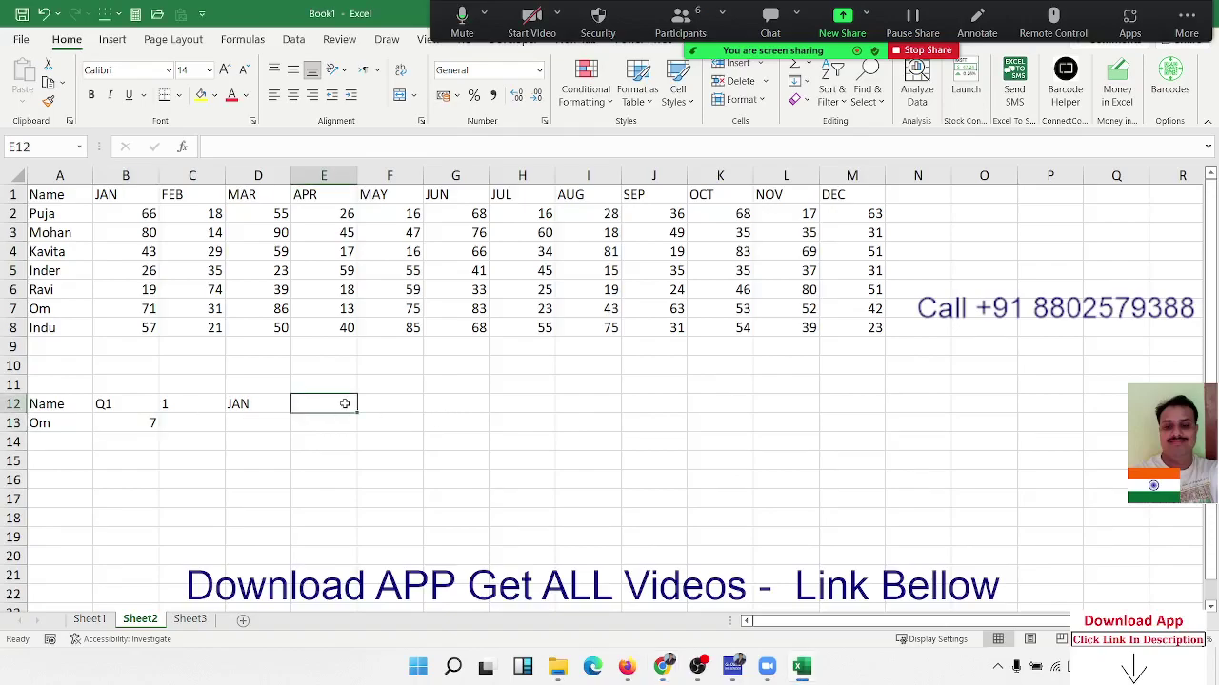
type("=m")
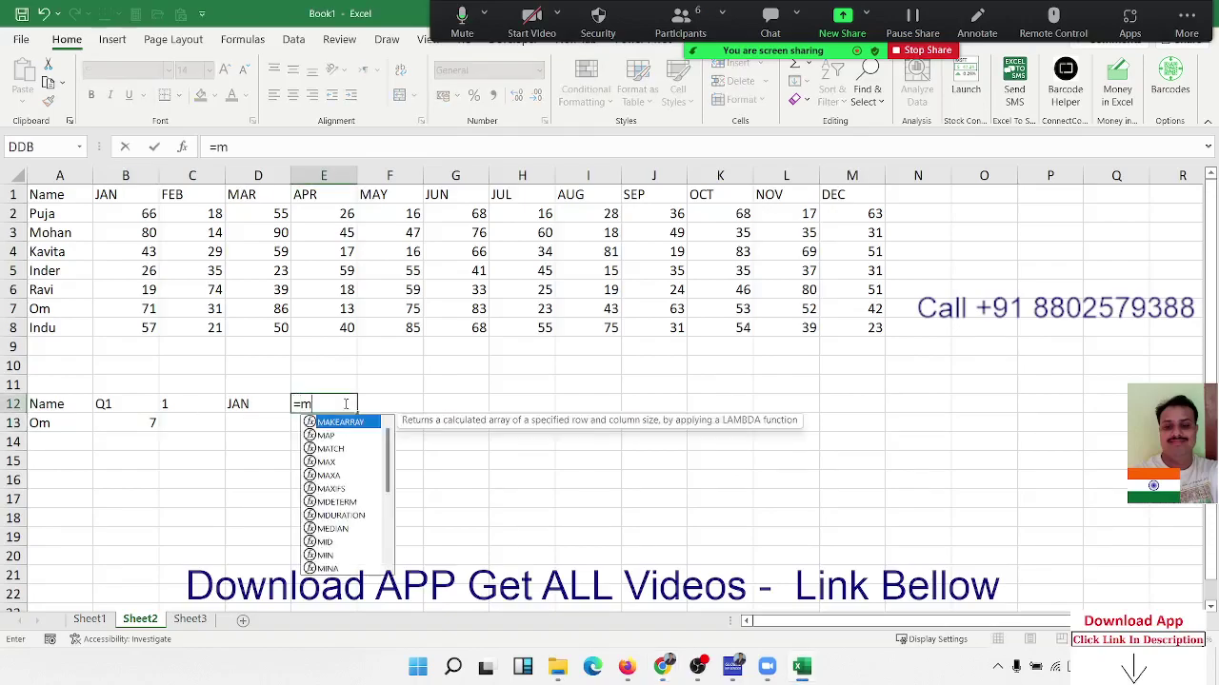
type("a")
key("Down")
key("Down")
key("Tab")
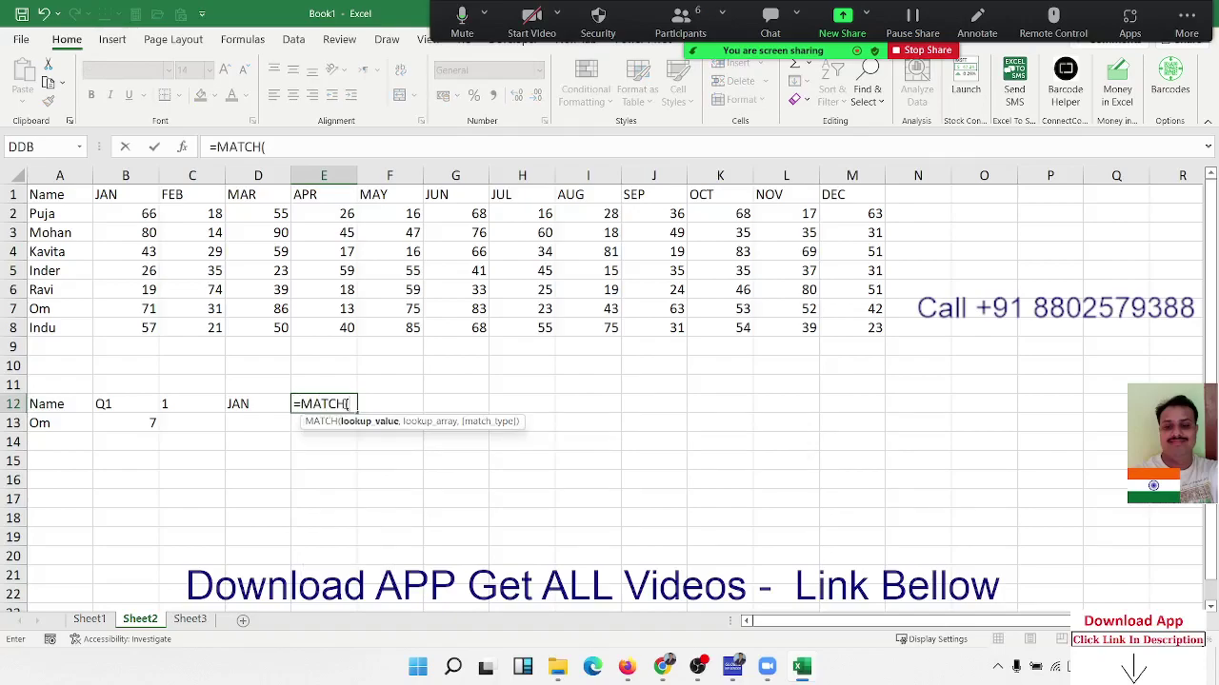
key("Left")
type(",")
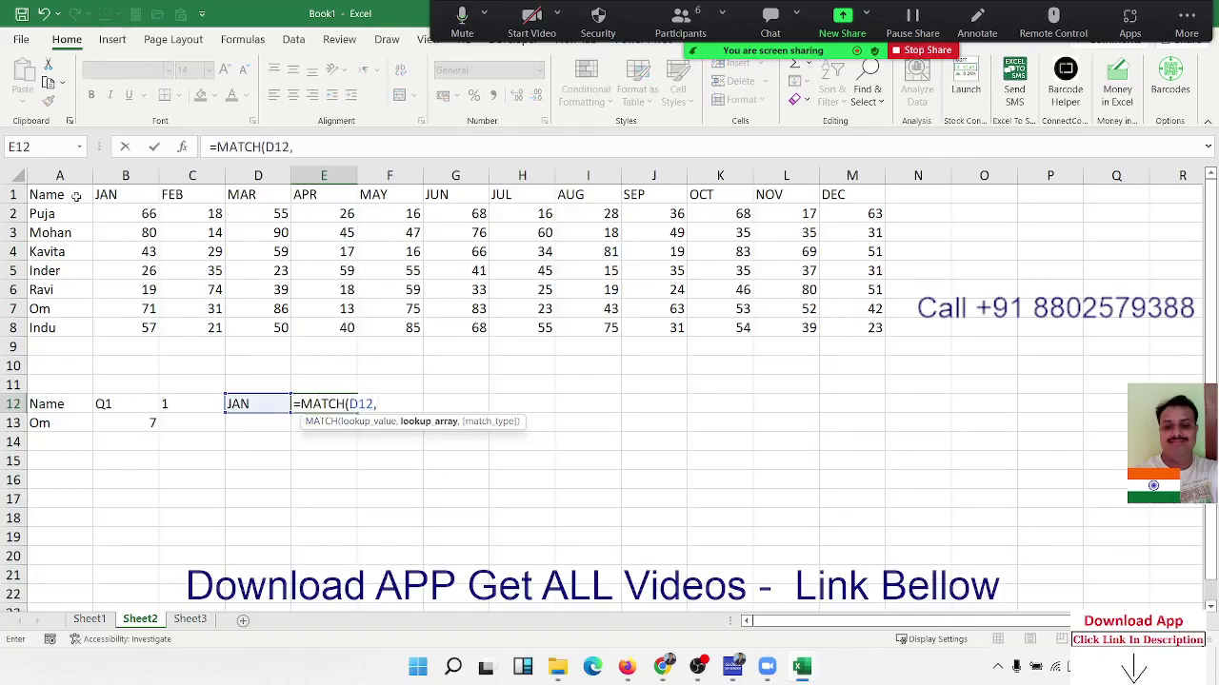
mouse_move(76, 197)
left_mouse_down()
mouse_move(889, 197)
mouse_move(870, 198)
left_mouse_up()
type(",")
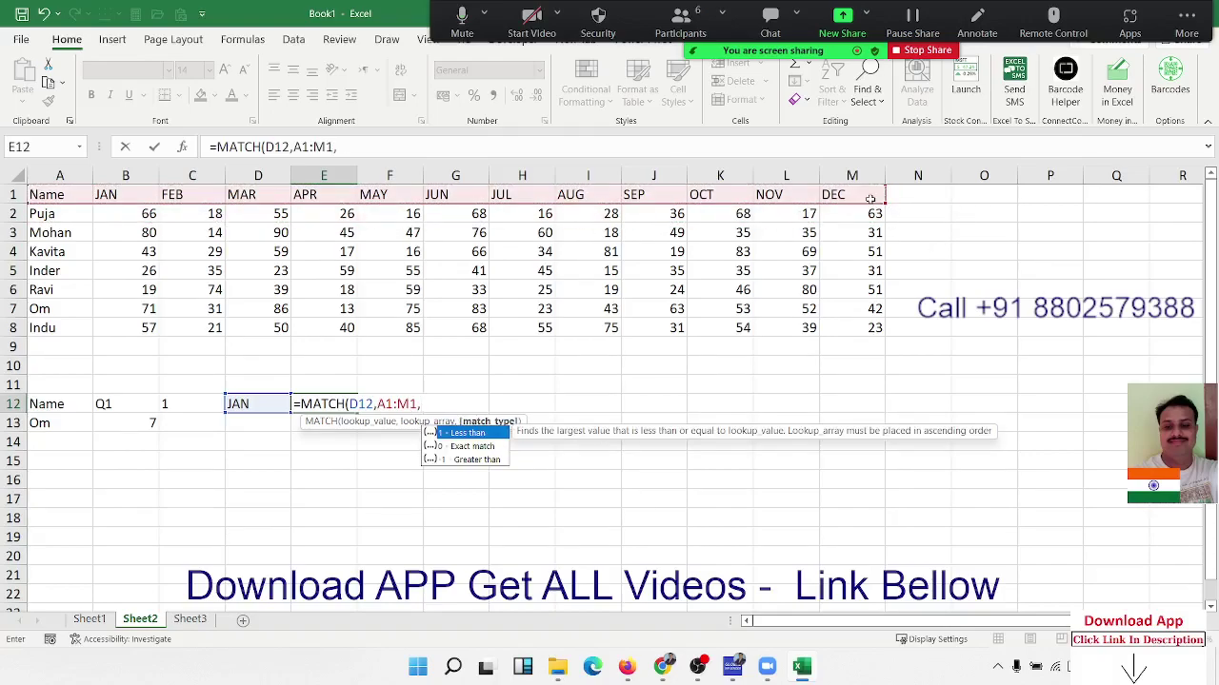
type("0")
key("Return")
key("Up")
key("Left")
key("Left")
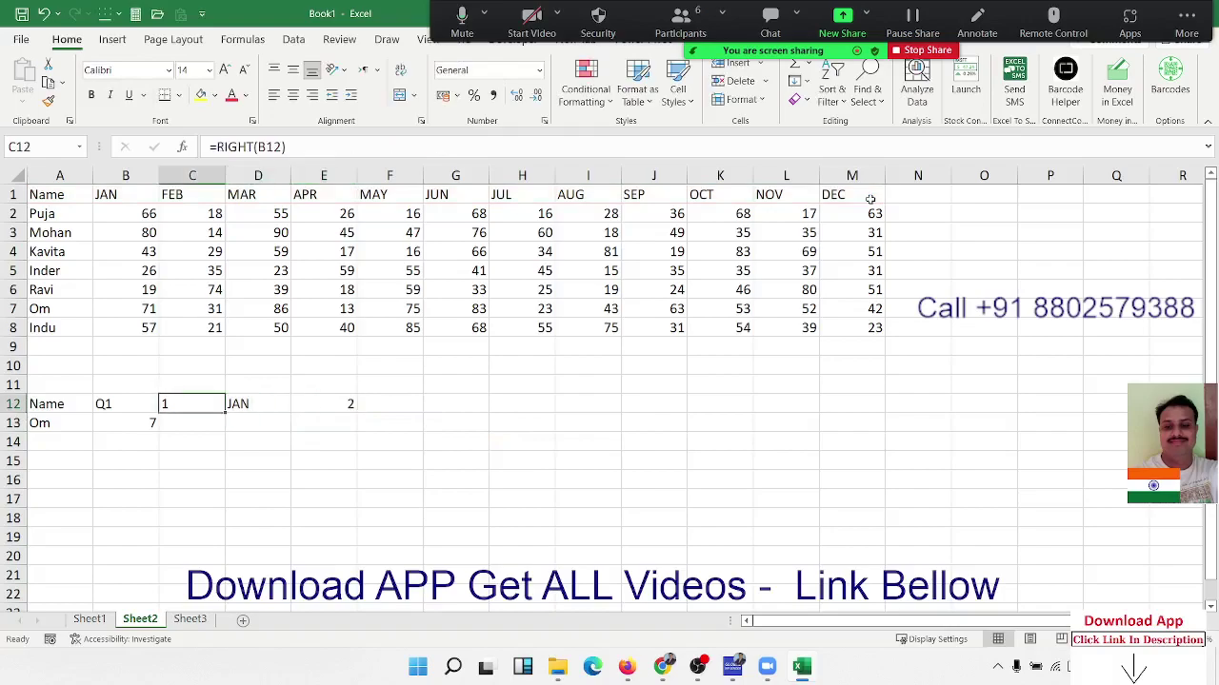
key("Down")
key("Left")
key("Right")
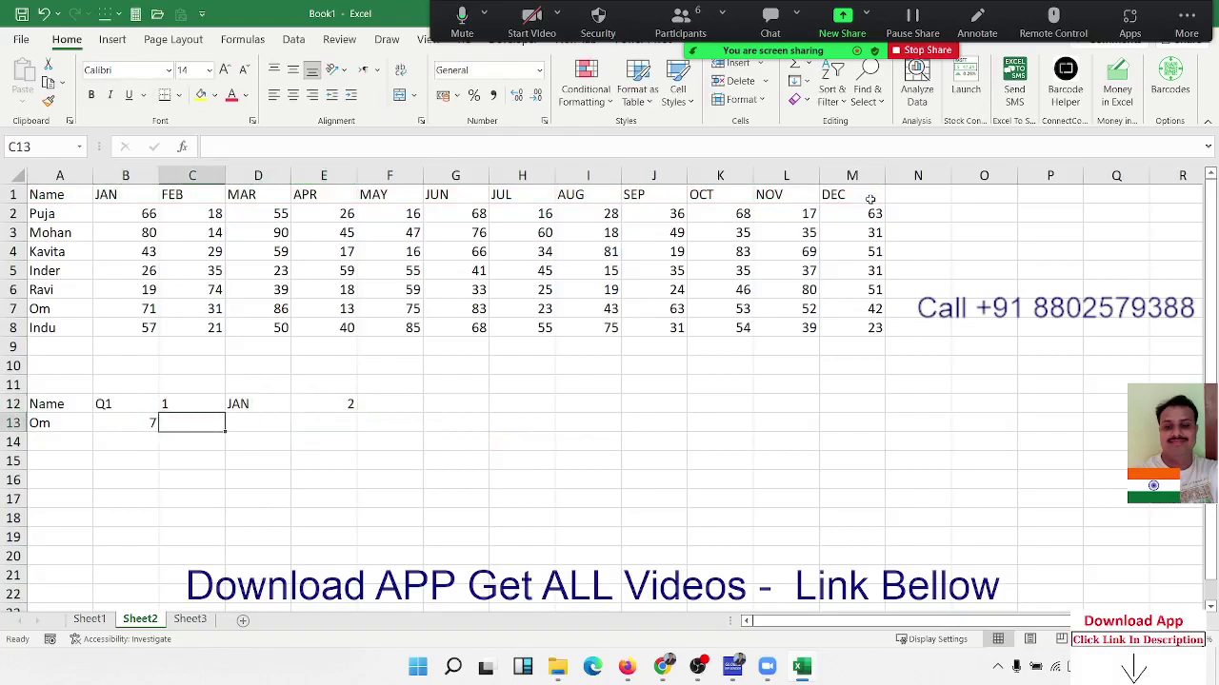
key("Right")
key("Right")
key("Left")
key("Left")
type("=addr")
key("Tab")
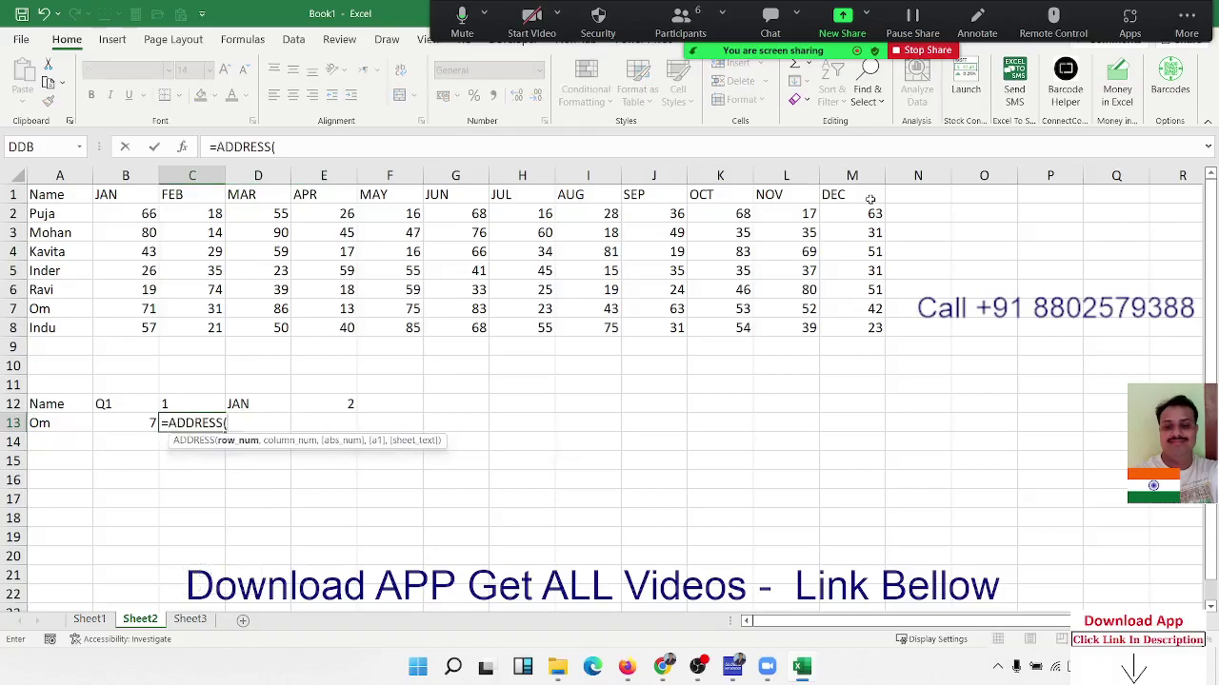
key("Left")
type(",")
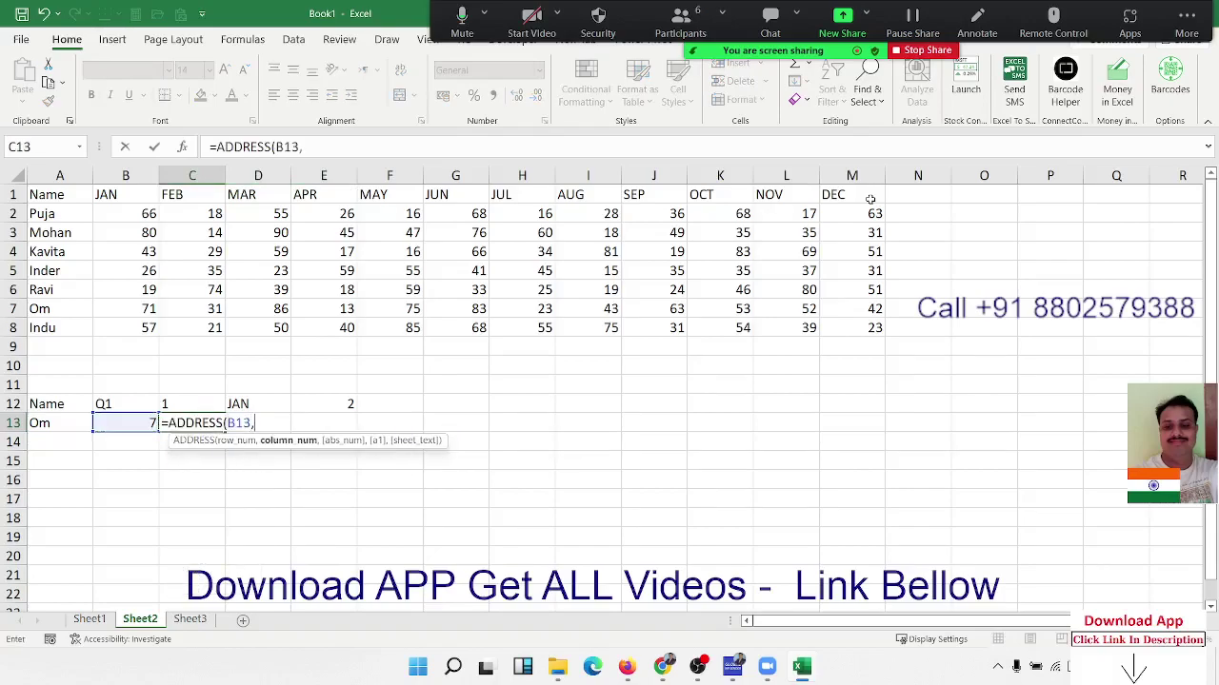
left_click(344, 404)
key("Return")
left_click(211, 424)
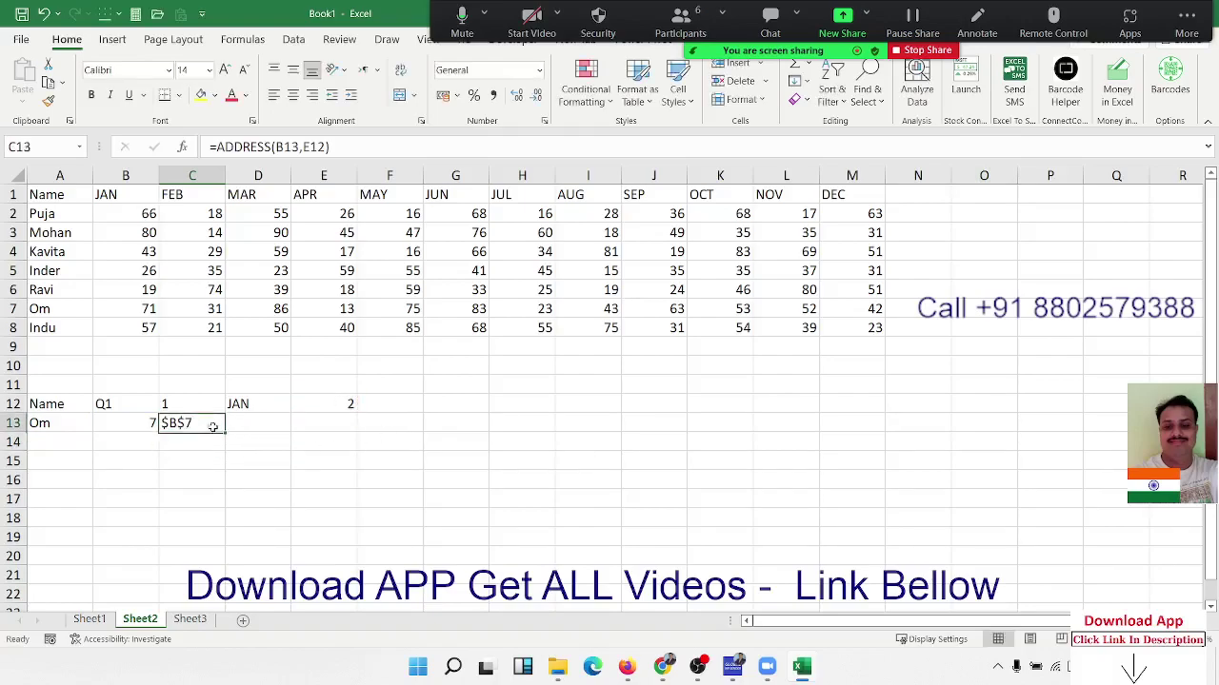
left_click(119, 288)
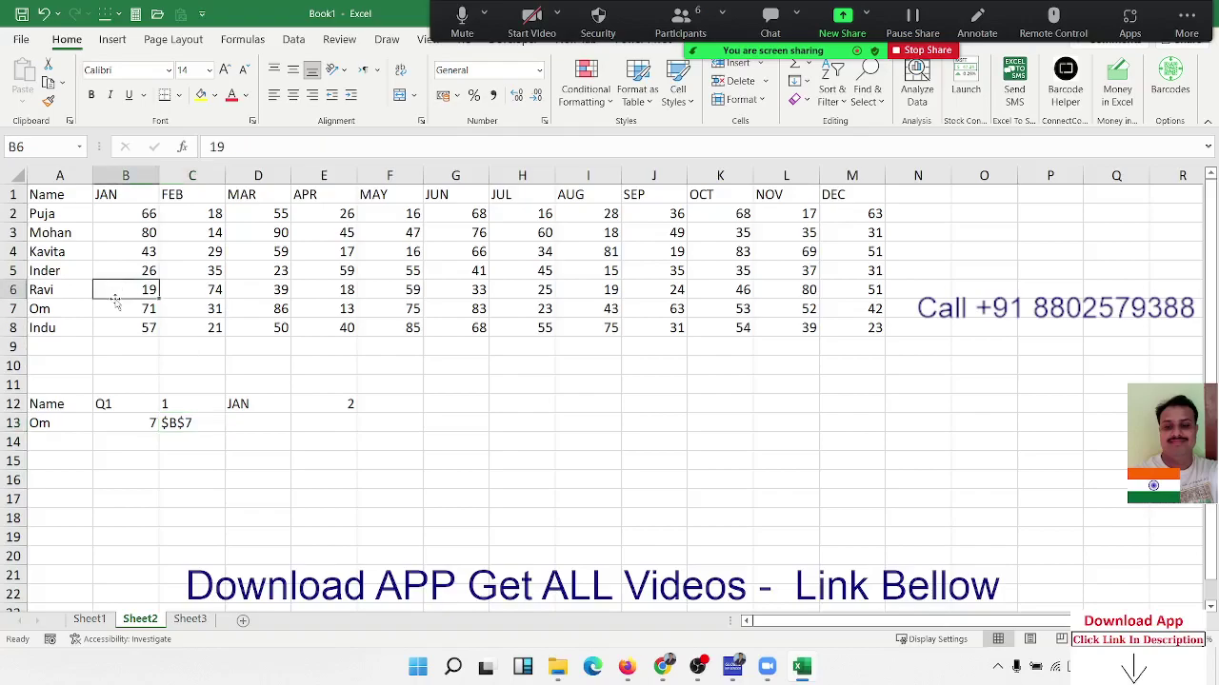
left_click(121, 310)
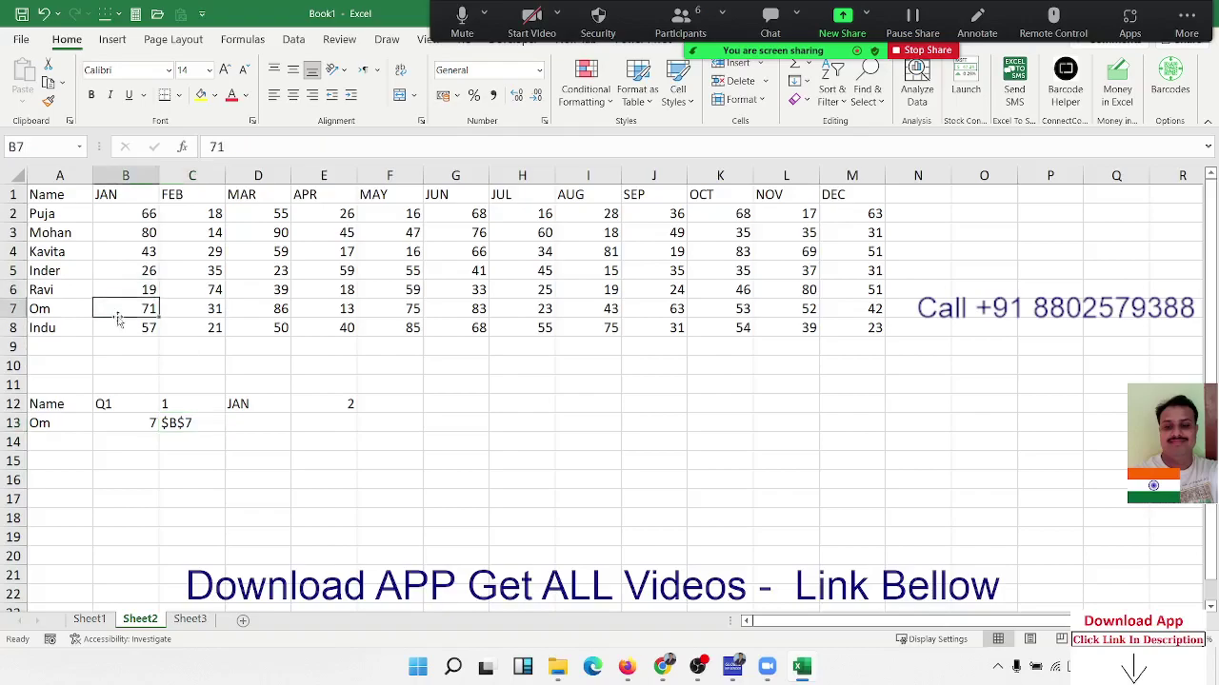
left_click(257, 425)
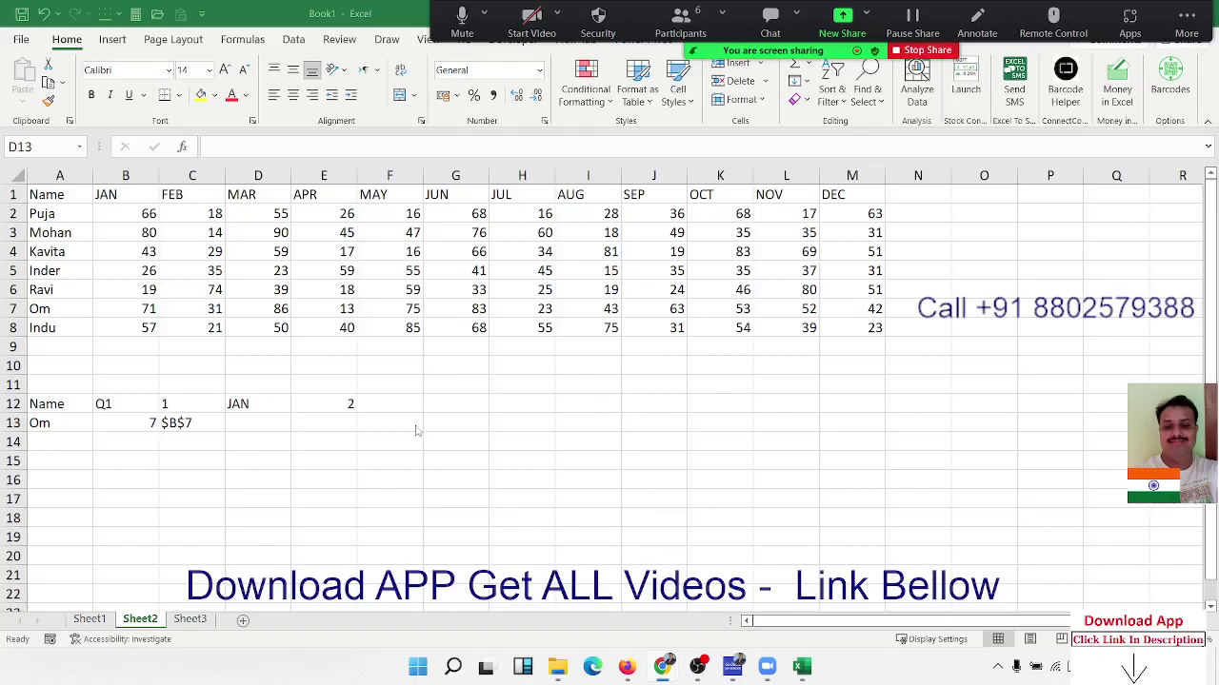
Step: Enter =ADDRESS(B13,E12+2) in D13 so it returns the end address $D$7
left_click(267, 435)
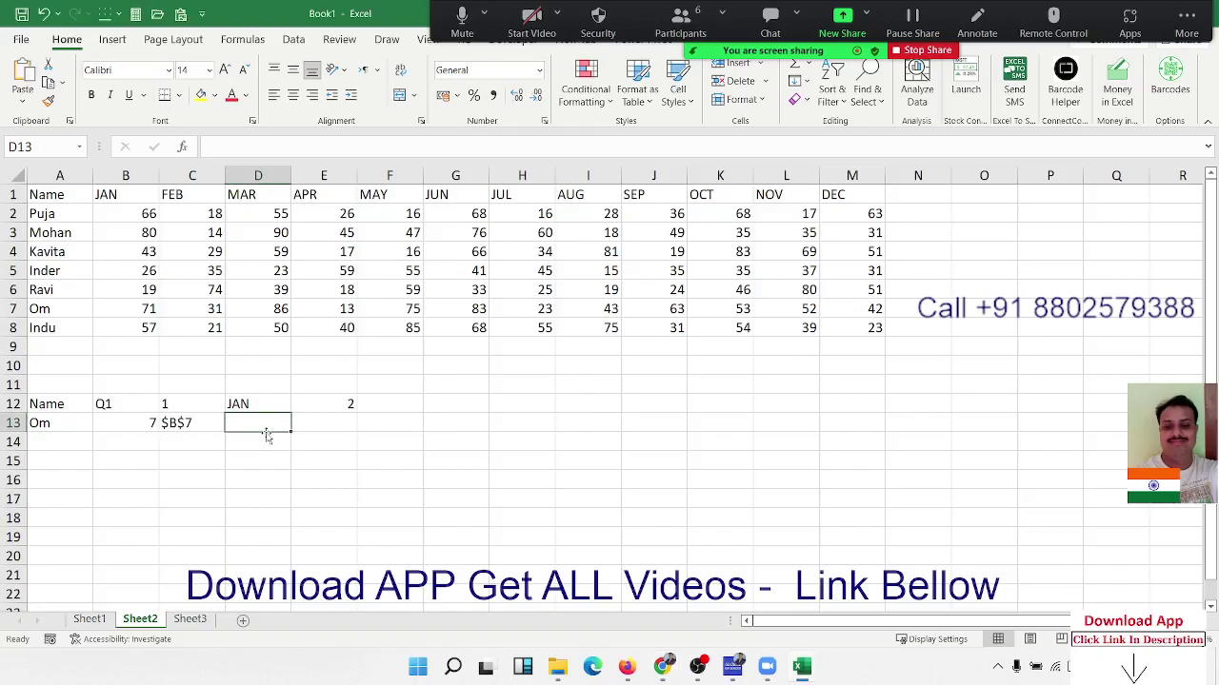
type("=ad")
key("Tab")
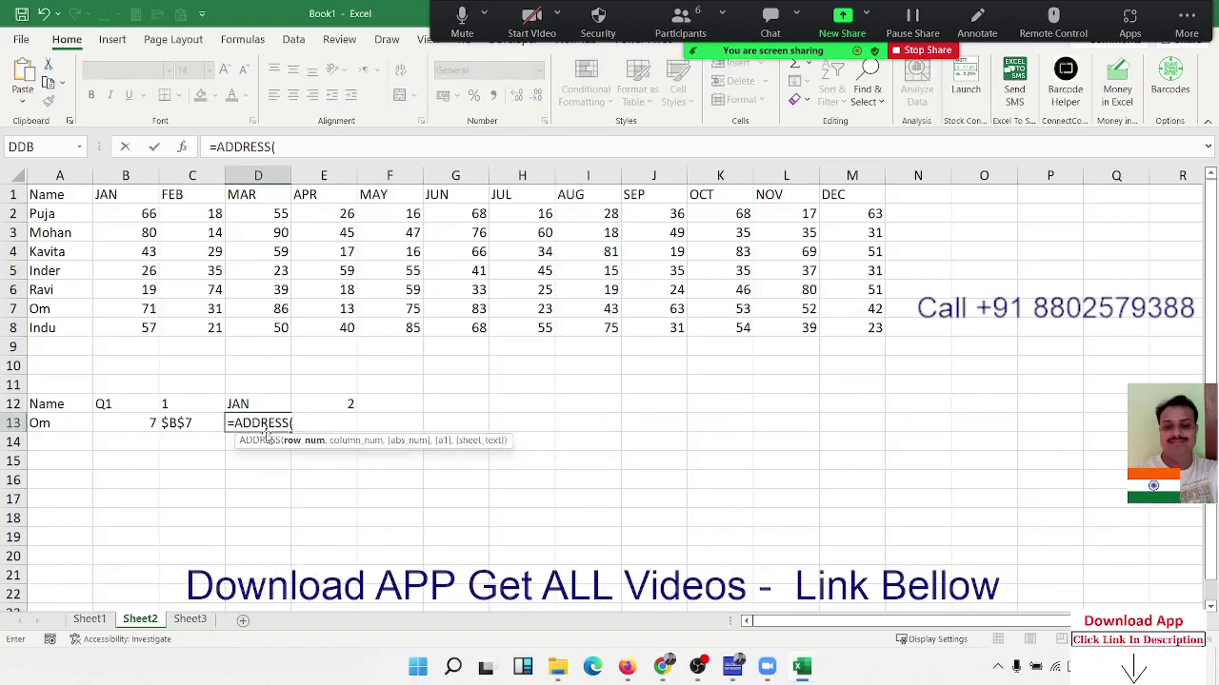
left_click(143, 422)
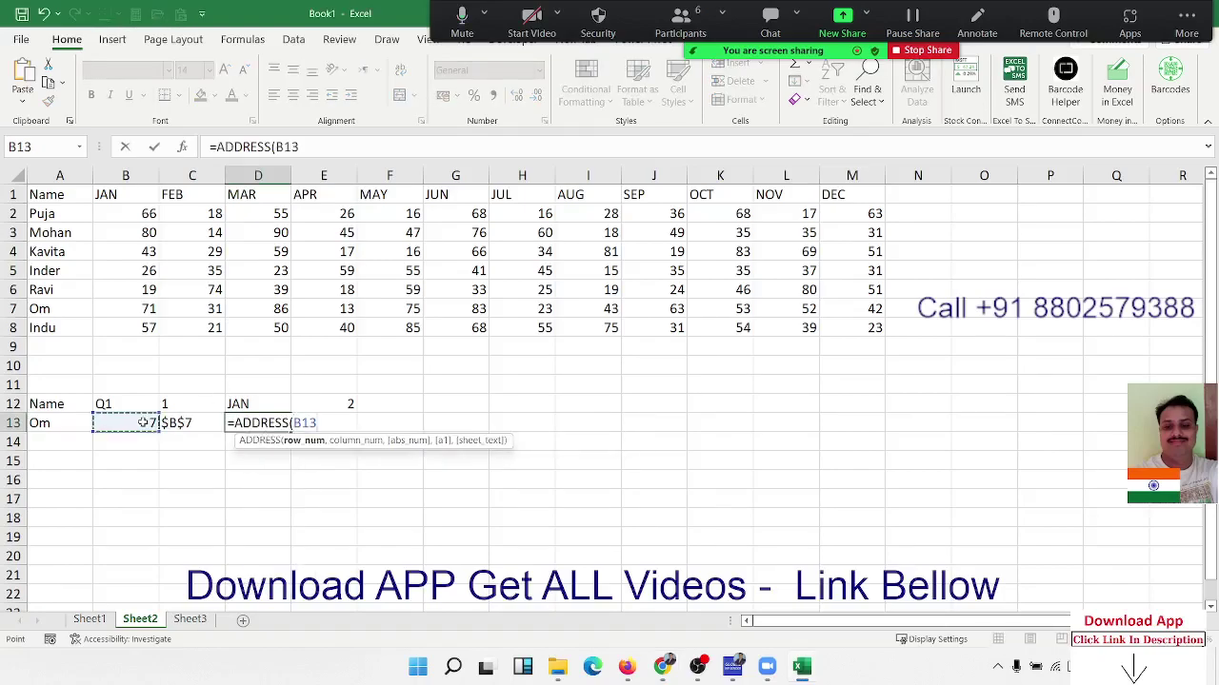
type(",")
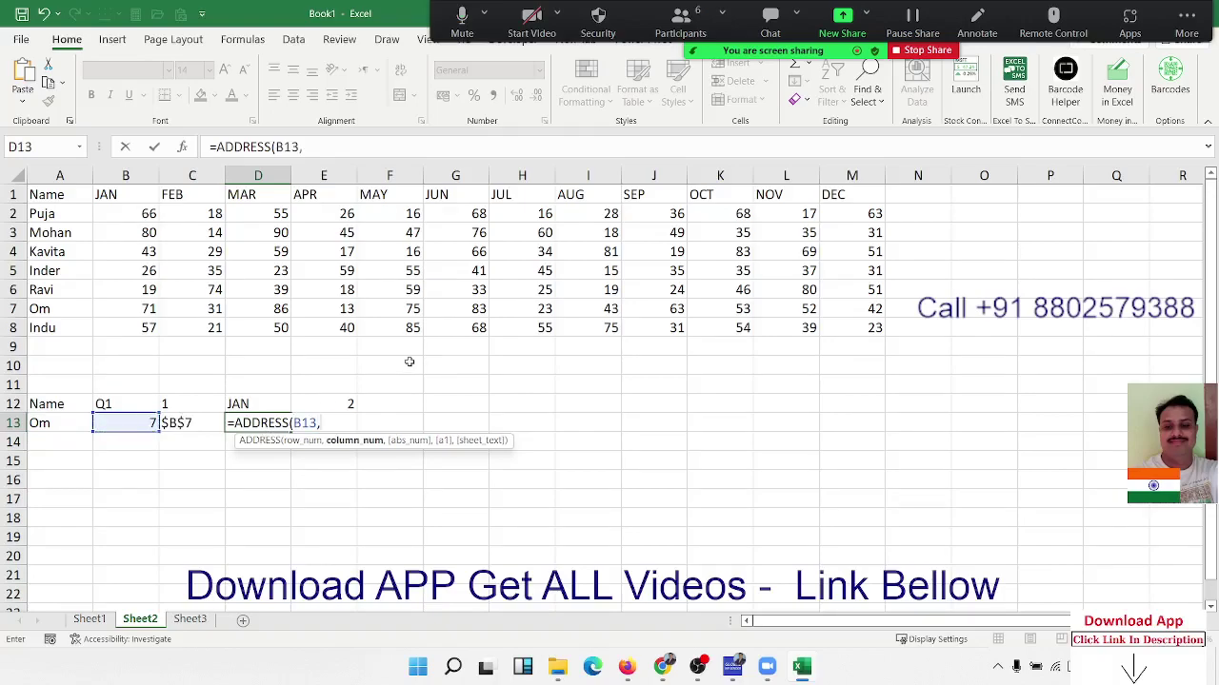
left_click(350, 400)
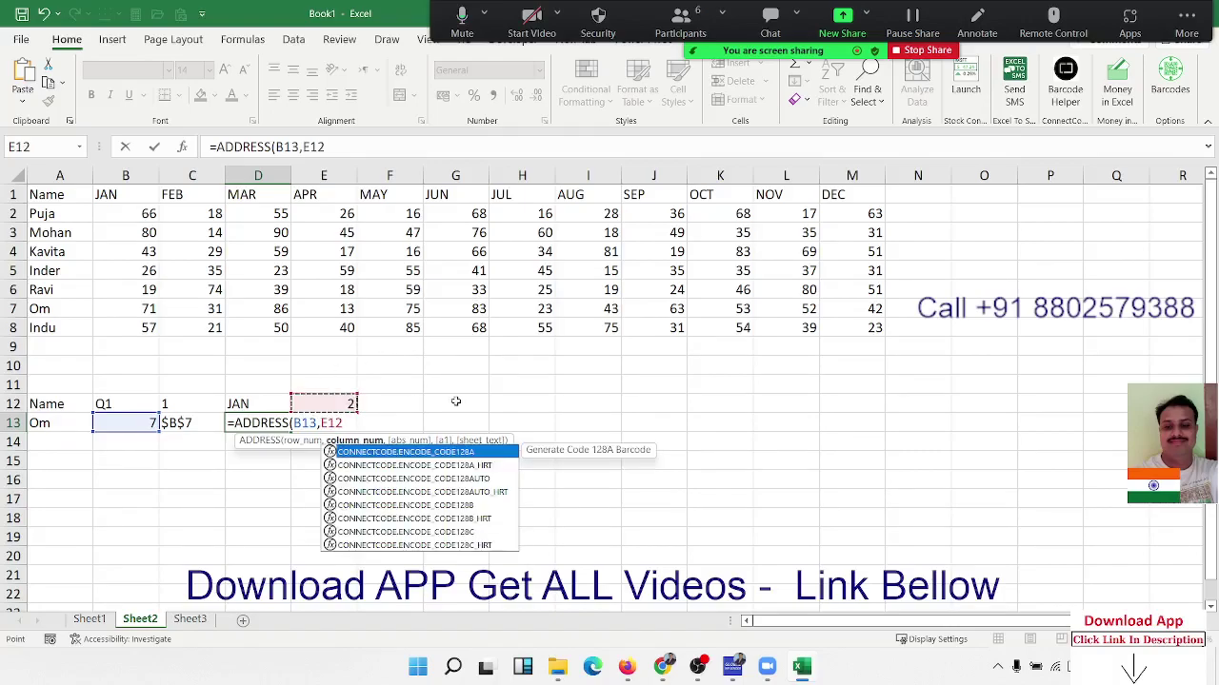
type("+2")
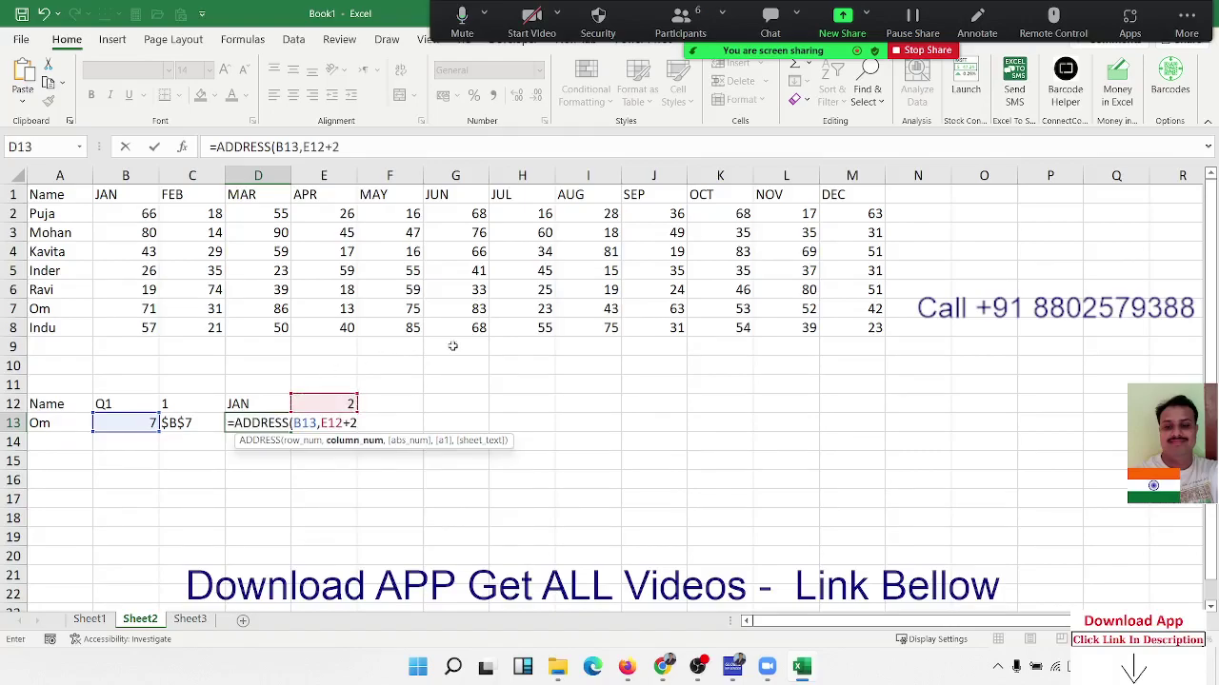
key("Return")
key("Up")
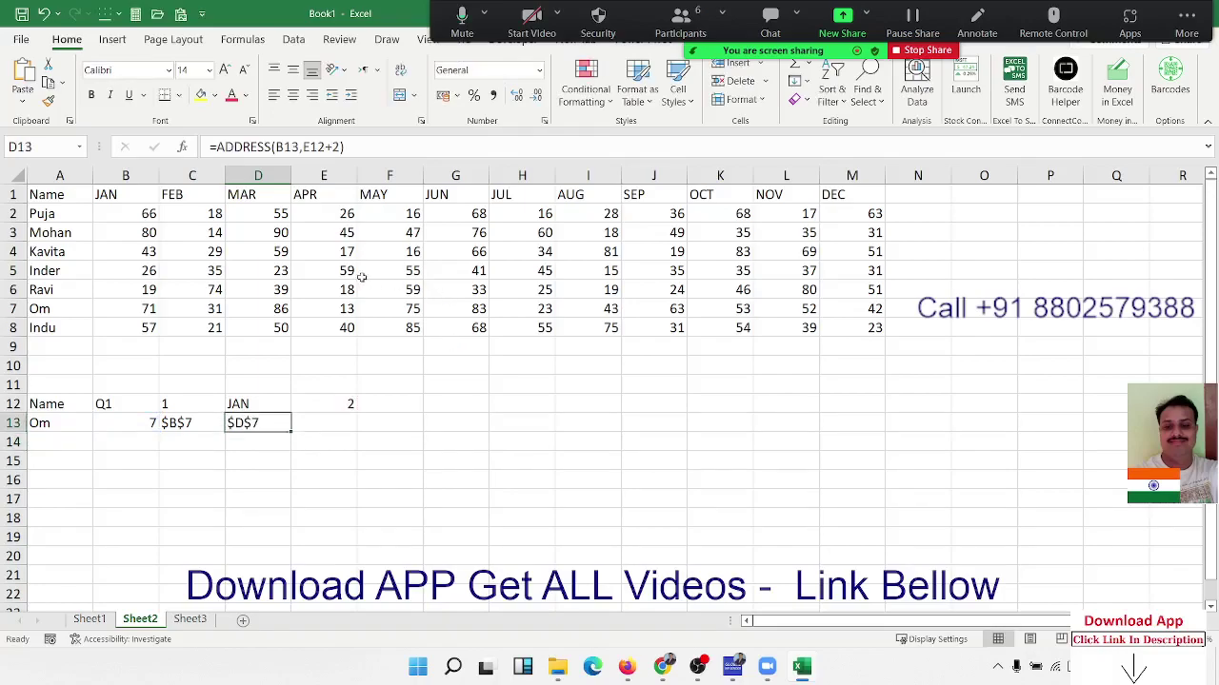
left_click(281, 218)
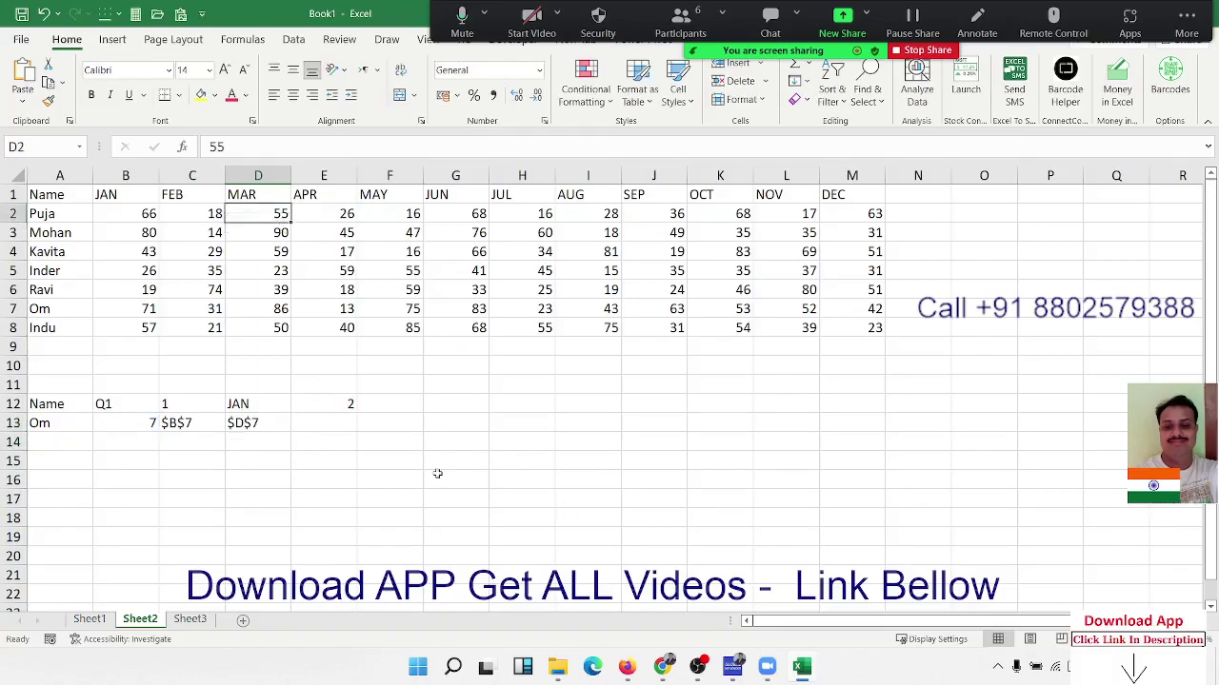
left_click(349, 423)
type("s")
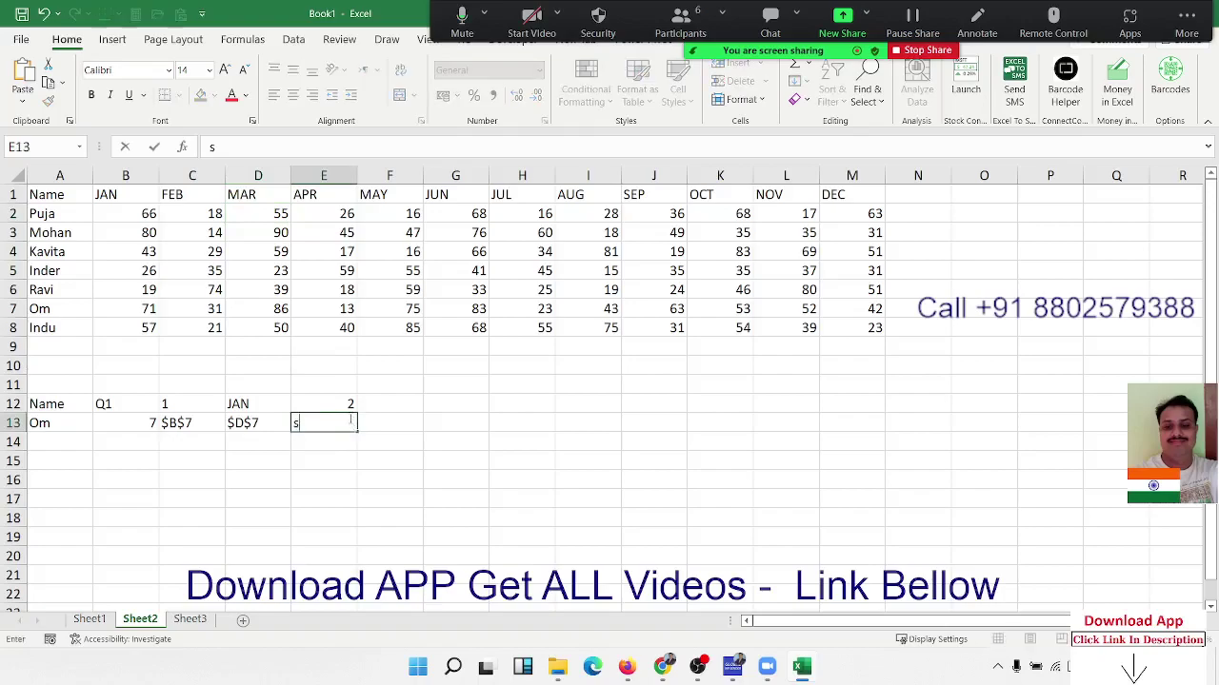
key("BackSpace")
type("=sum")
key("Tab")
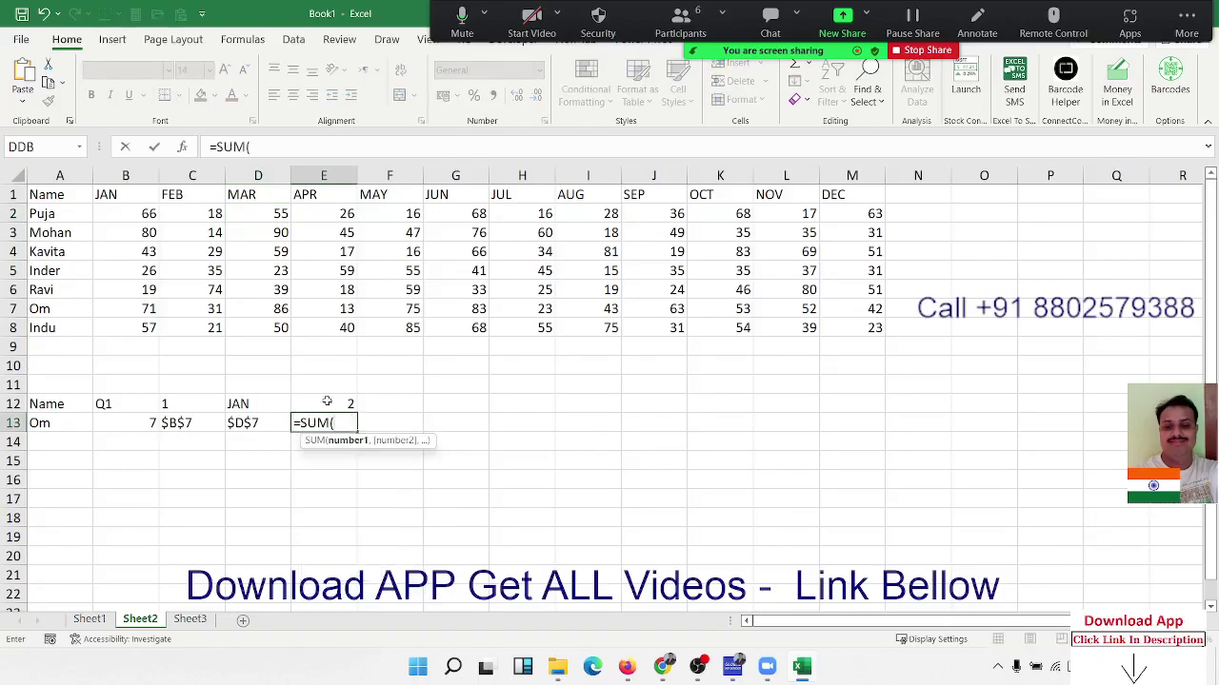
left_click_drag(133, 214, 243, 208)
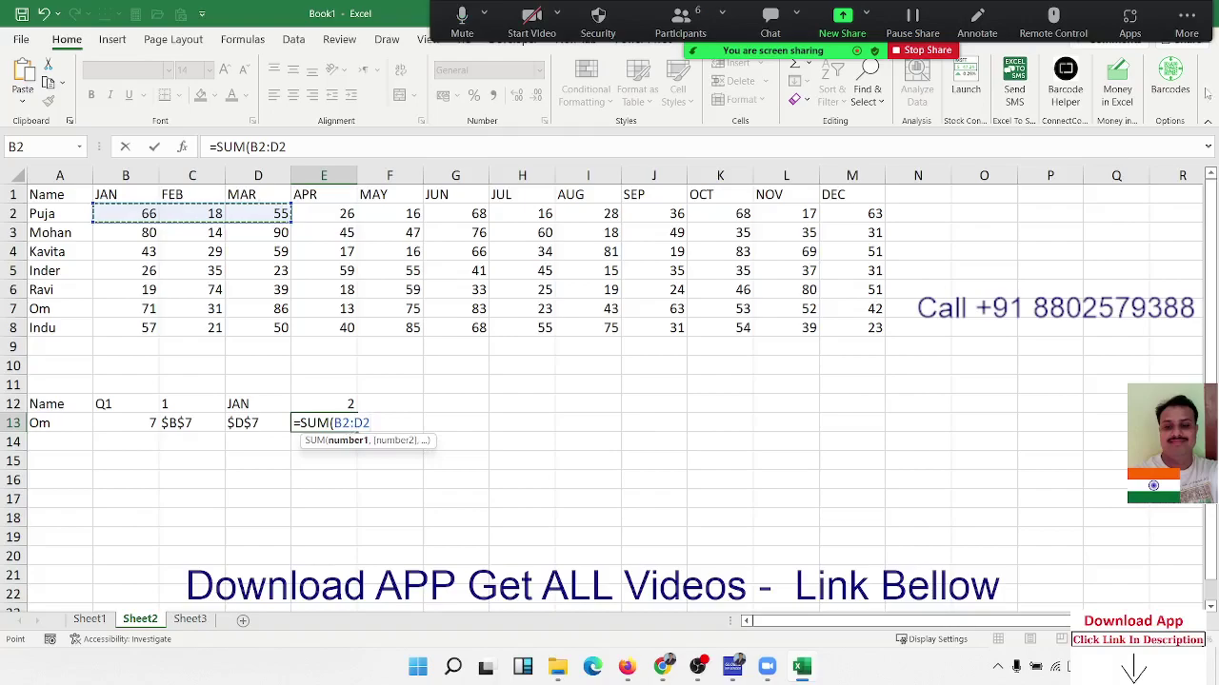
key("Escape")
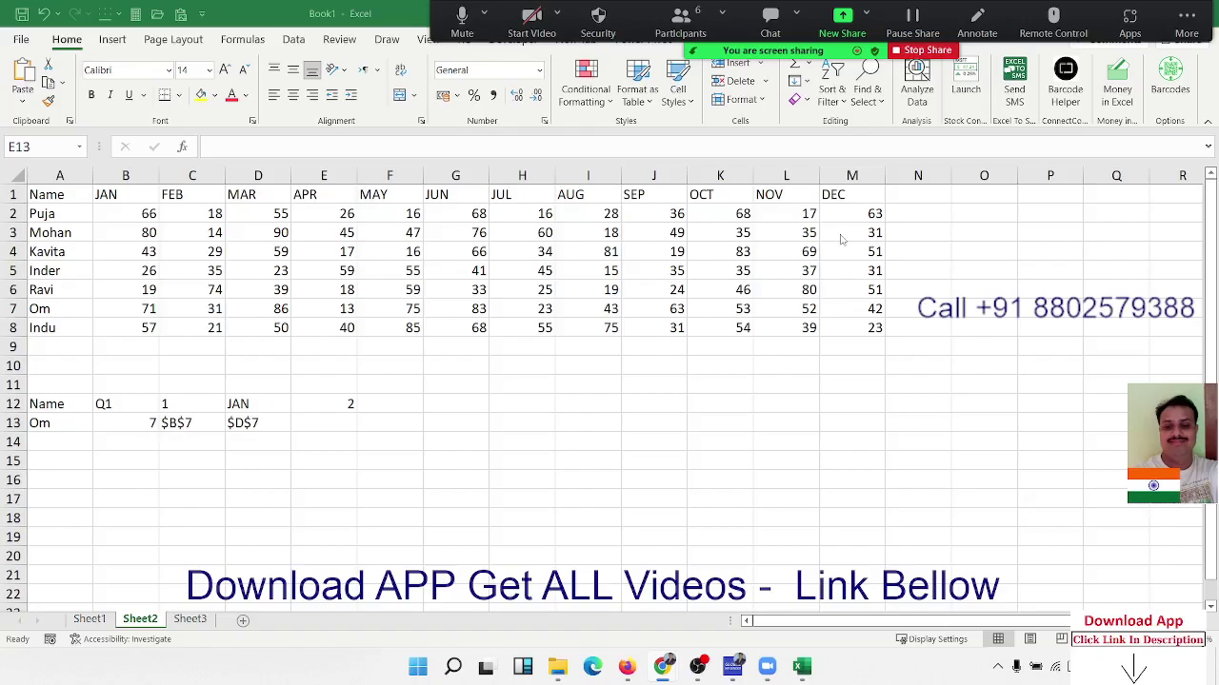
Step: Enter =C13&":"&D13 in E13 to build the range text $B$7:$D$7
left_click(341, 431)
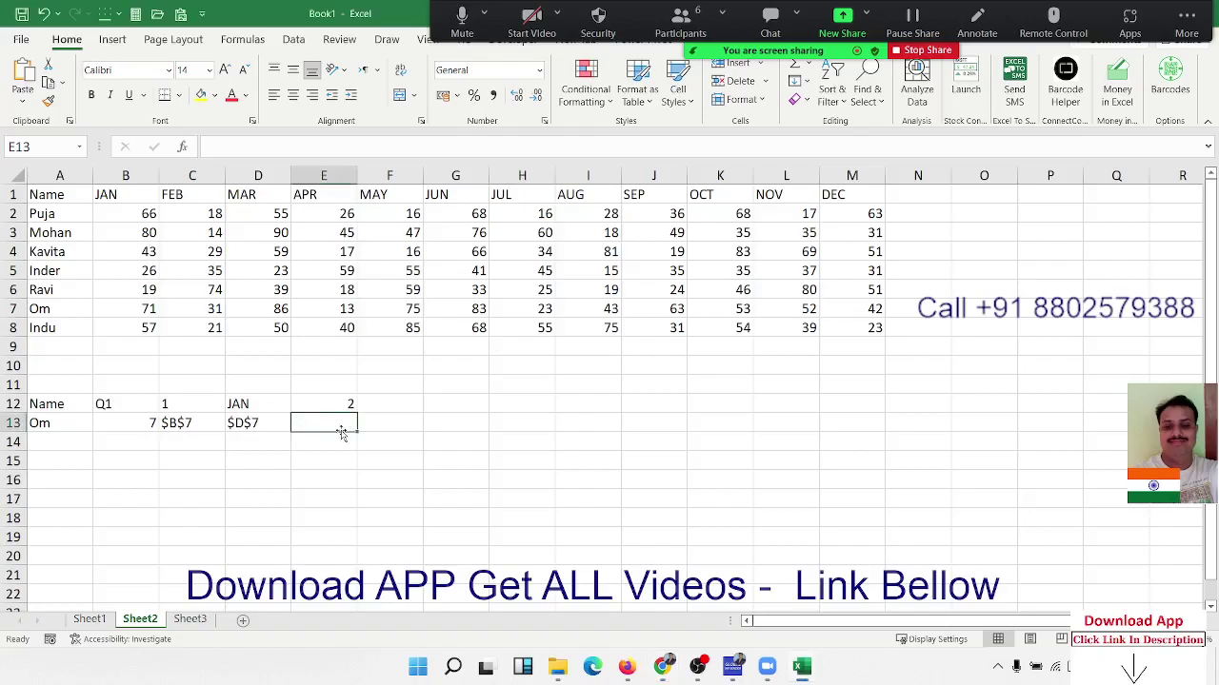
type("=")
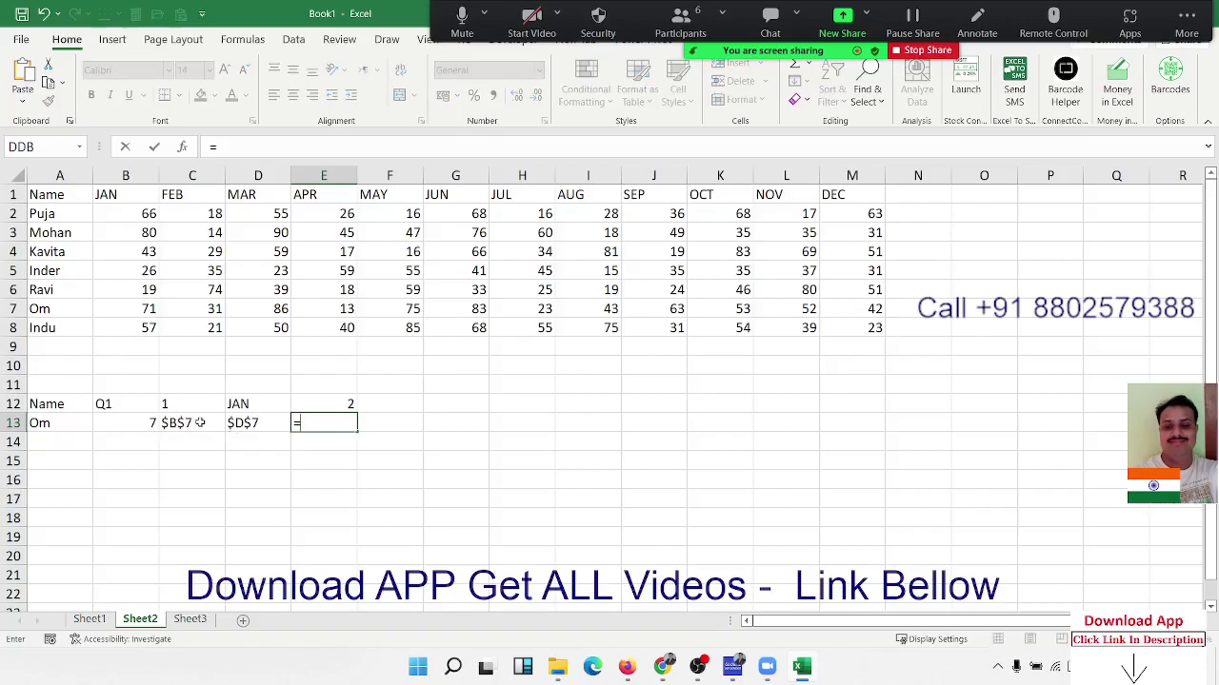
left_click(200, 422)
type("&")
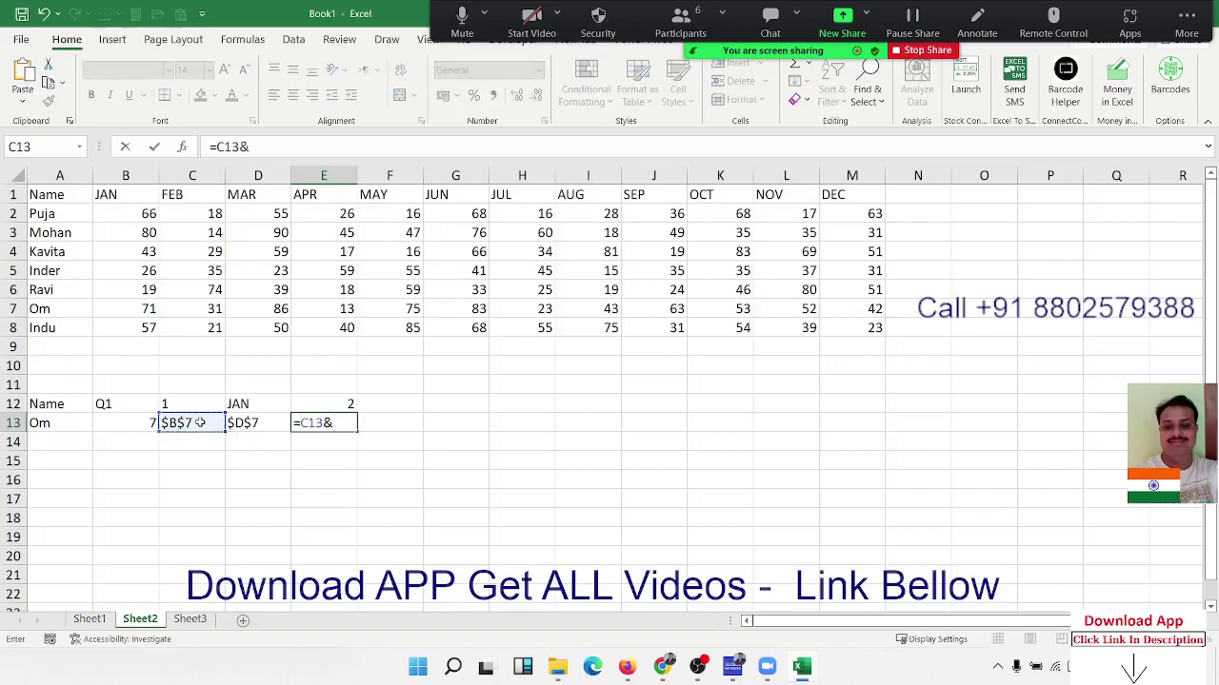
type("\";")
key("BackSpace")
type(":")
type("\"&")
left_click(263, 424)
key("Return")
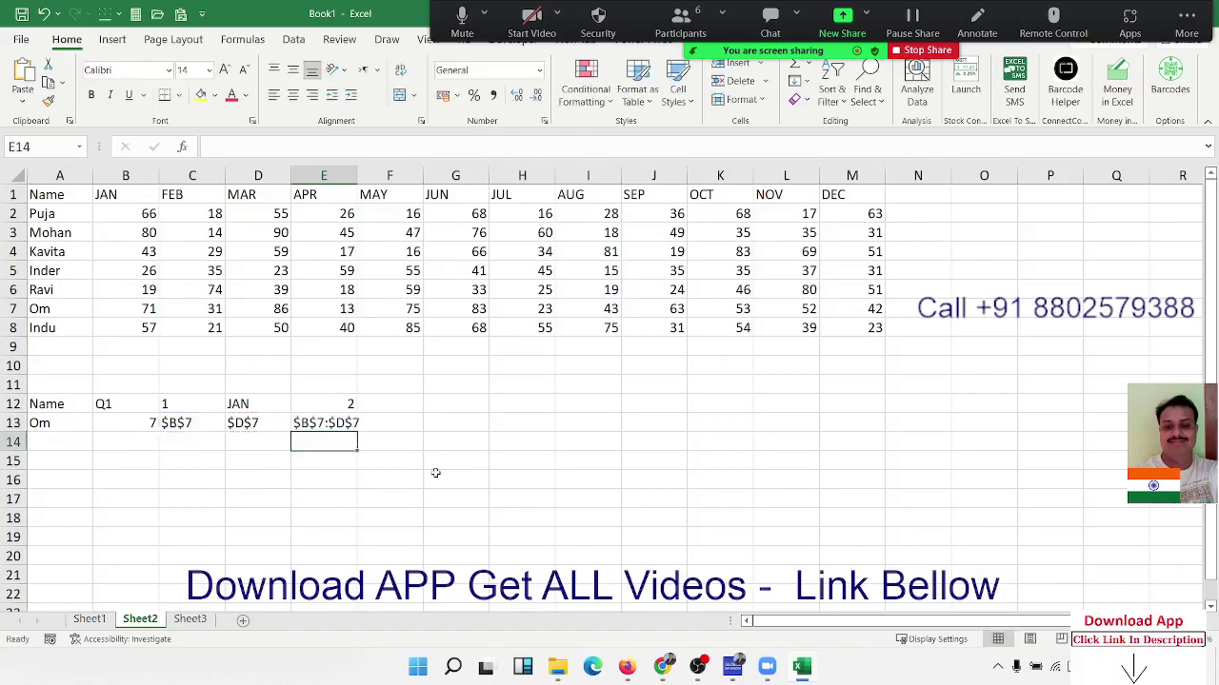
left_click(447, 457)
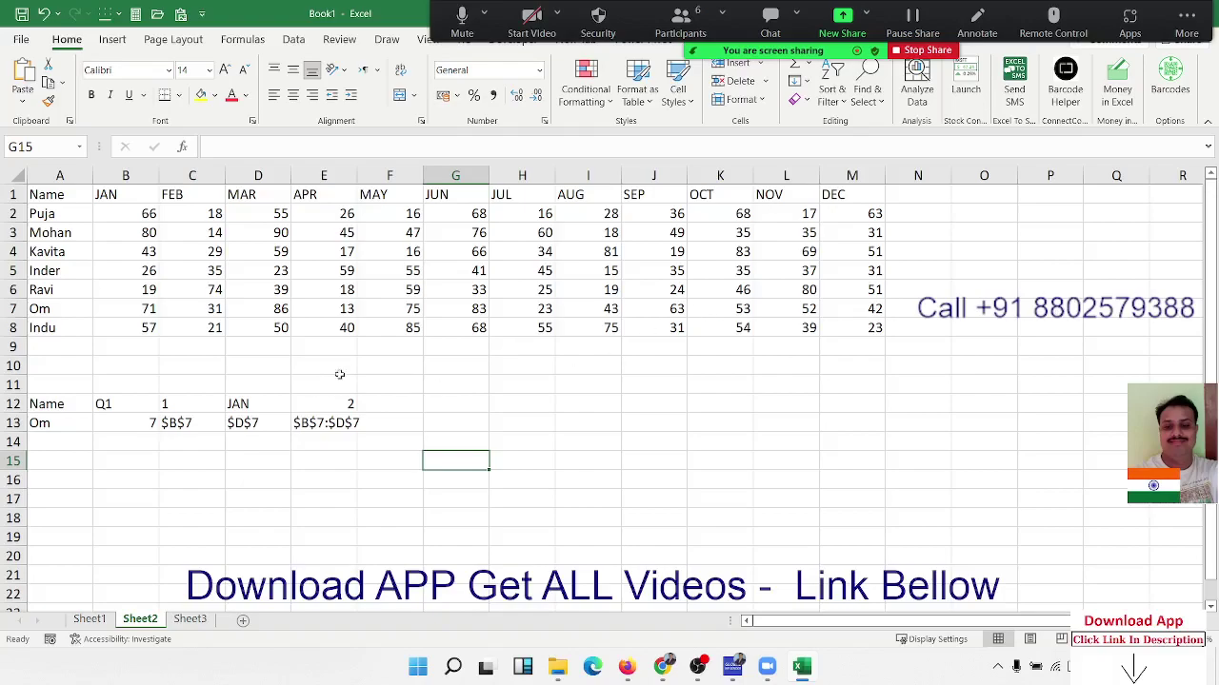
Step: Widen column E and try a test SUM of B7:D7 in F13, then clear it
double_click(357, 177)
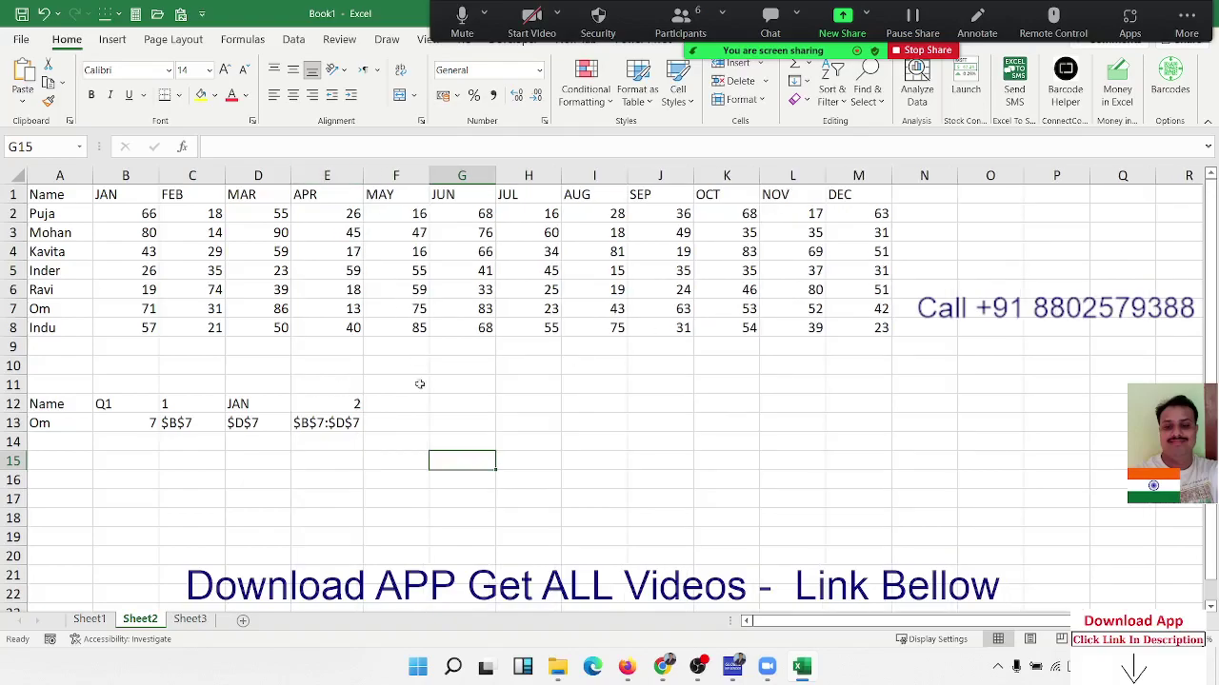
left_click(419, 422)
type("=su")
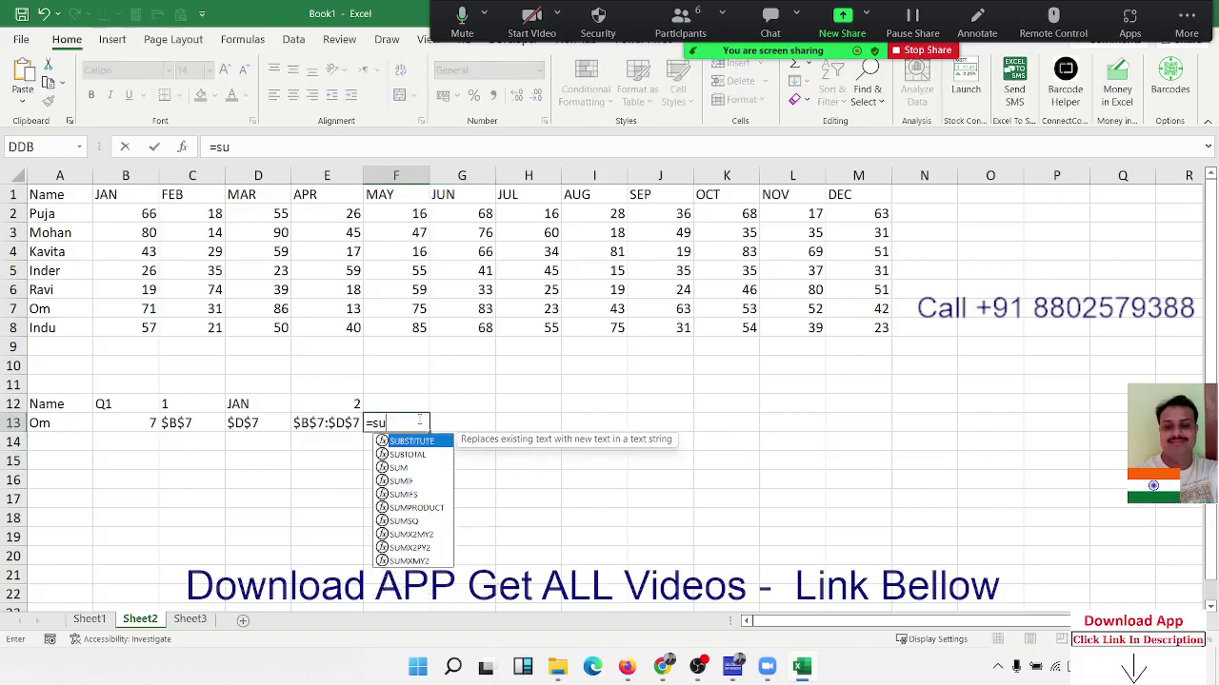
type("m")
key("Tab")
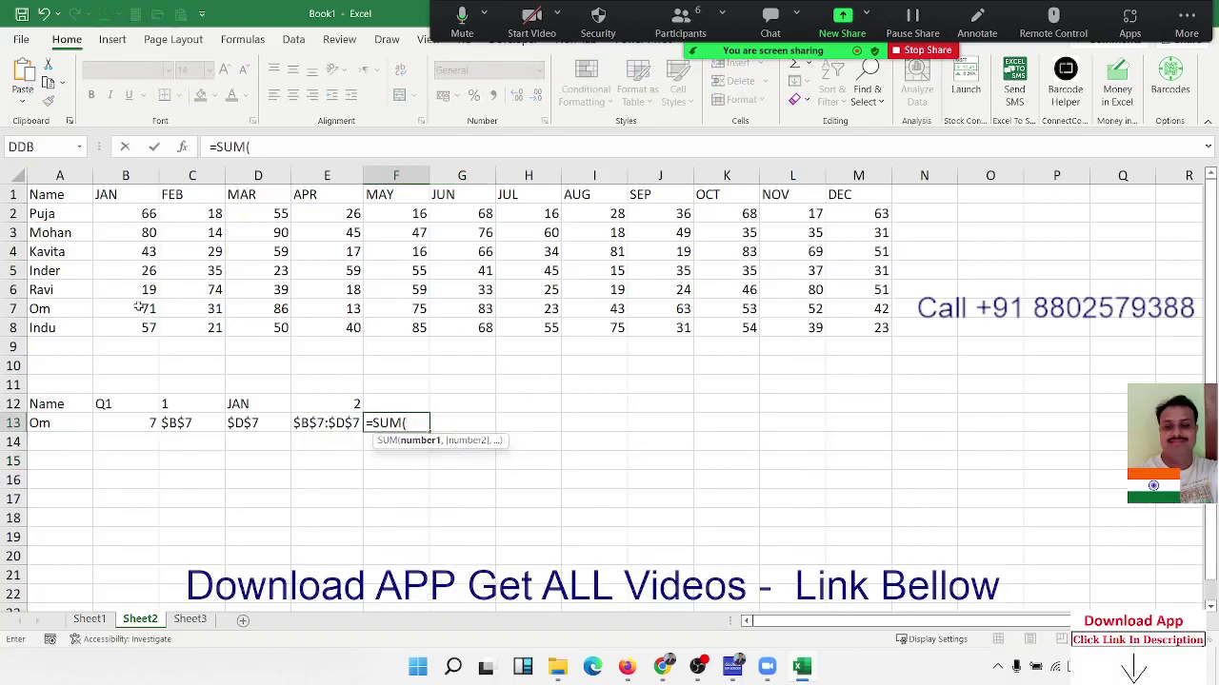
left_click_drag(140, 307, 246, 306)
key("ctrl+Return")
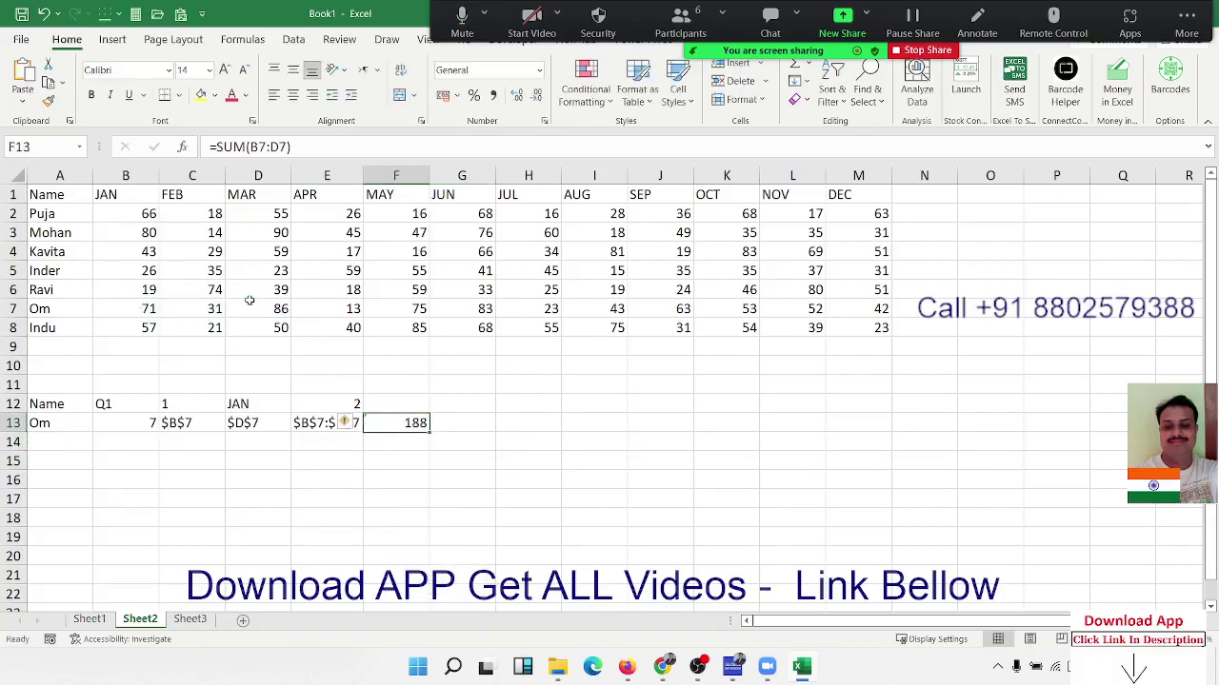
key("Delete")
Step: Build =SUM(INDIRECT(E13)) in F13 so it totals the range text, giving 188
type("=sum")
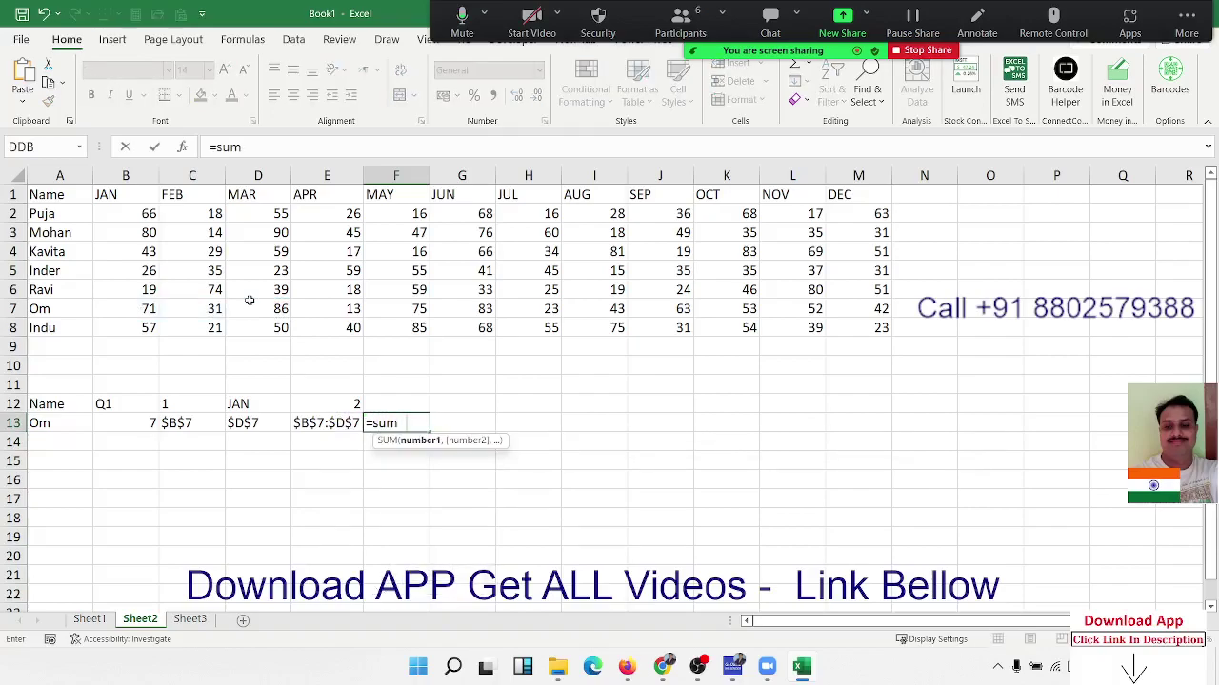
type("(")
key("Left")
key("Return")
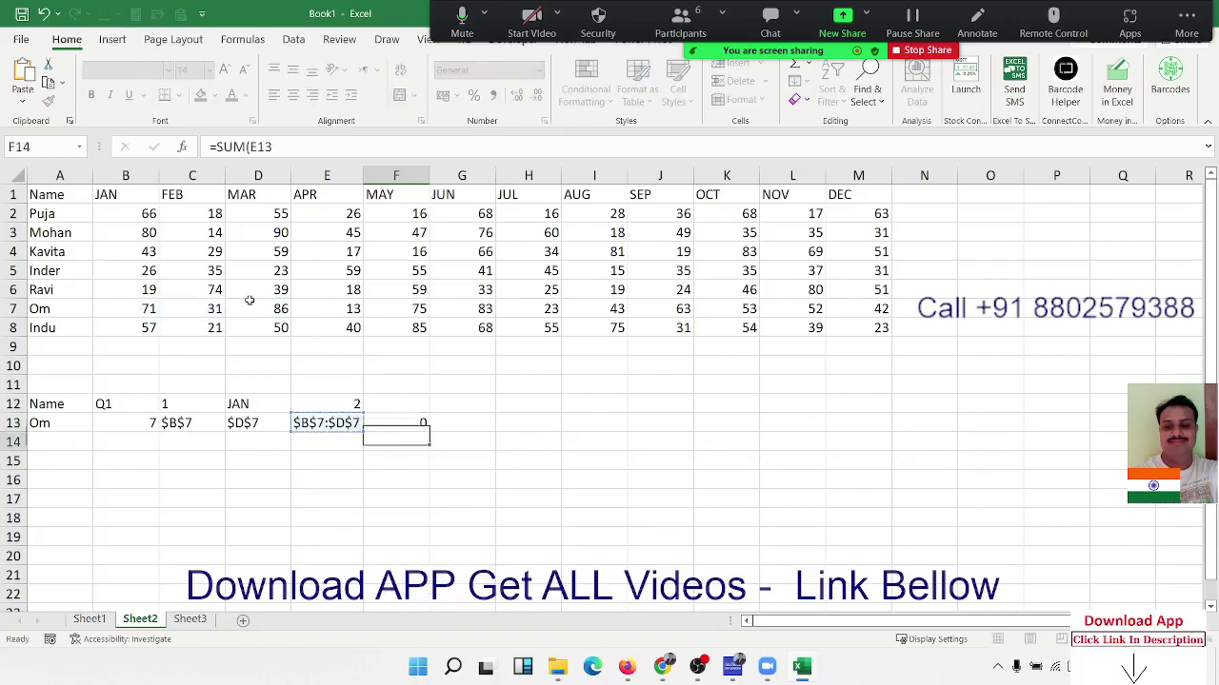
key("Up")
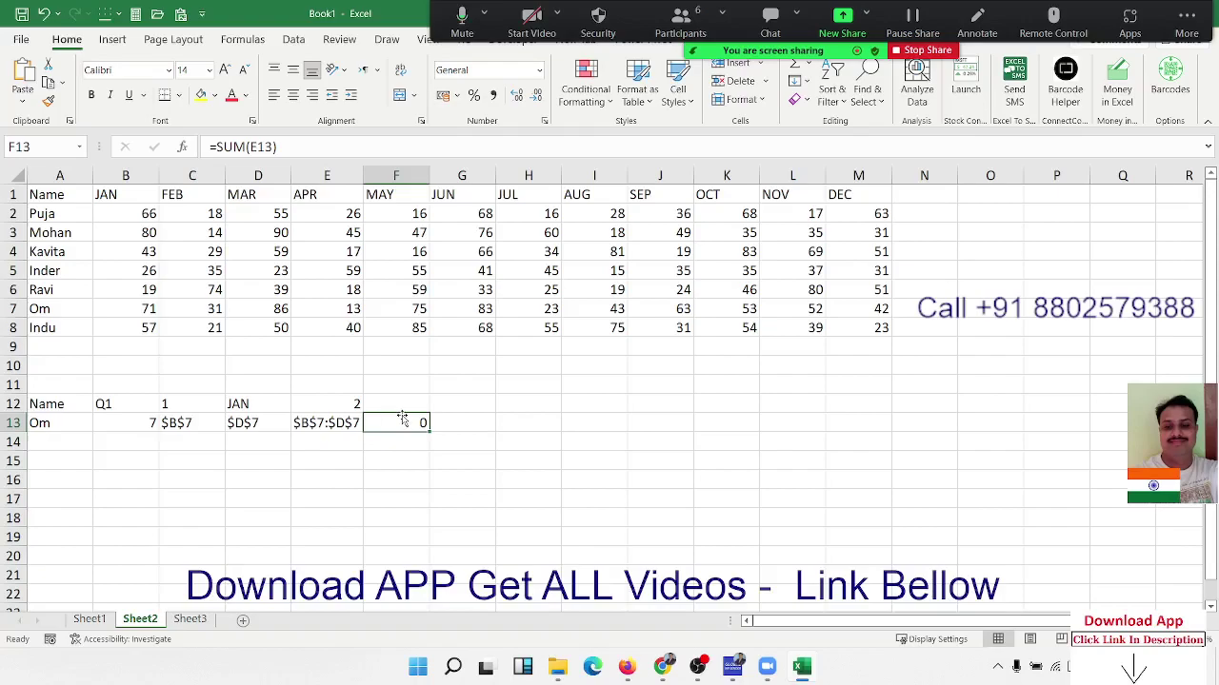
double_click(400, 422)
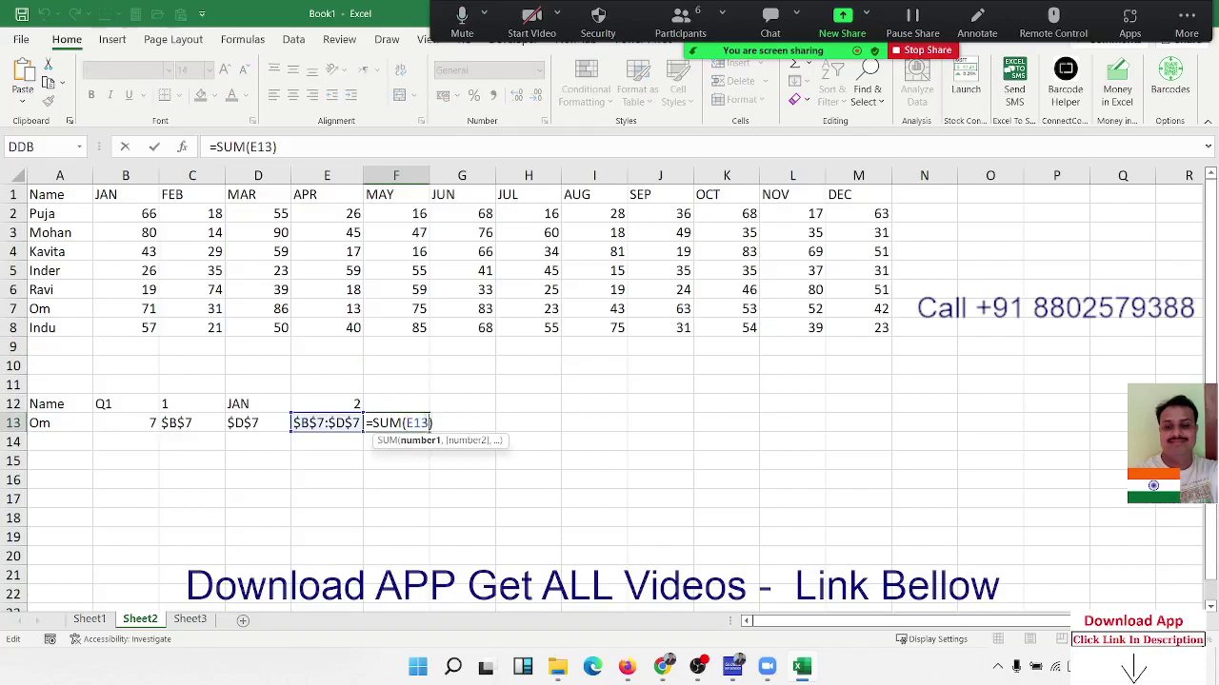
double_click(417, 423)
type("ind")
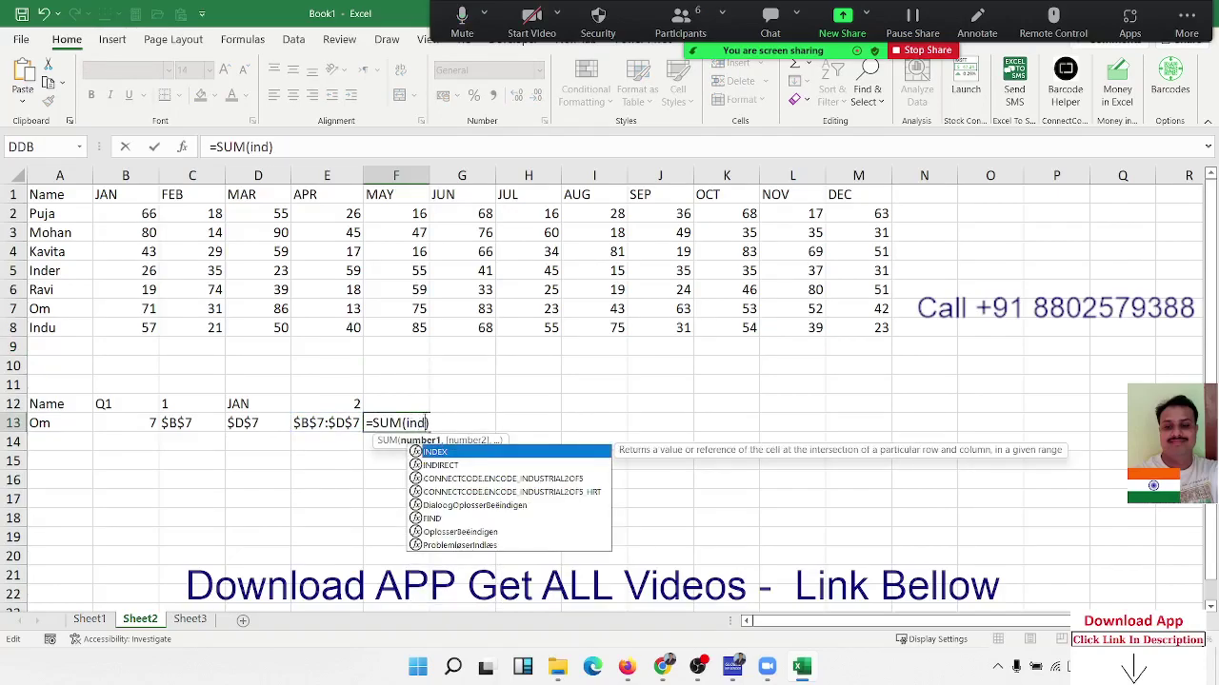
key("Down")
key("Tab")
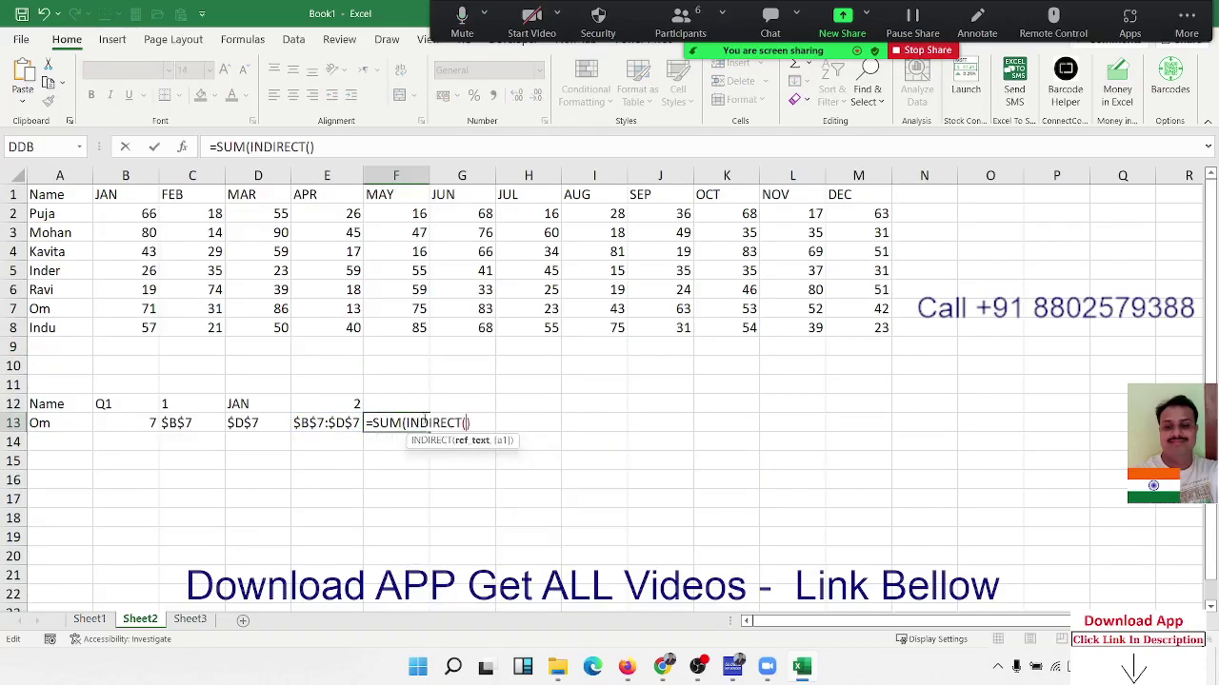
left_click(341, 424)
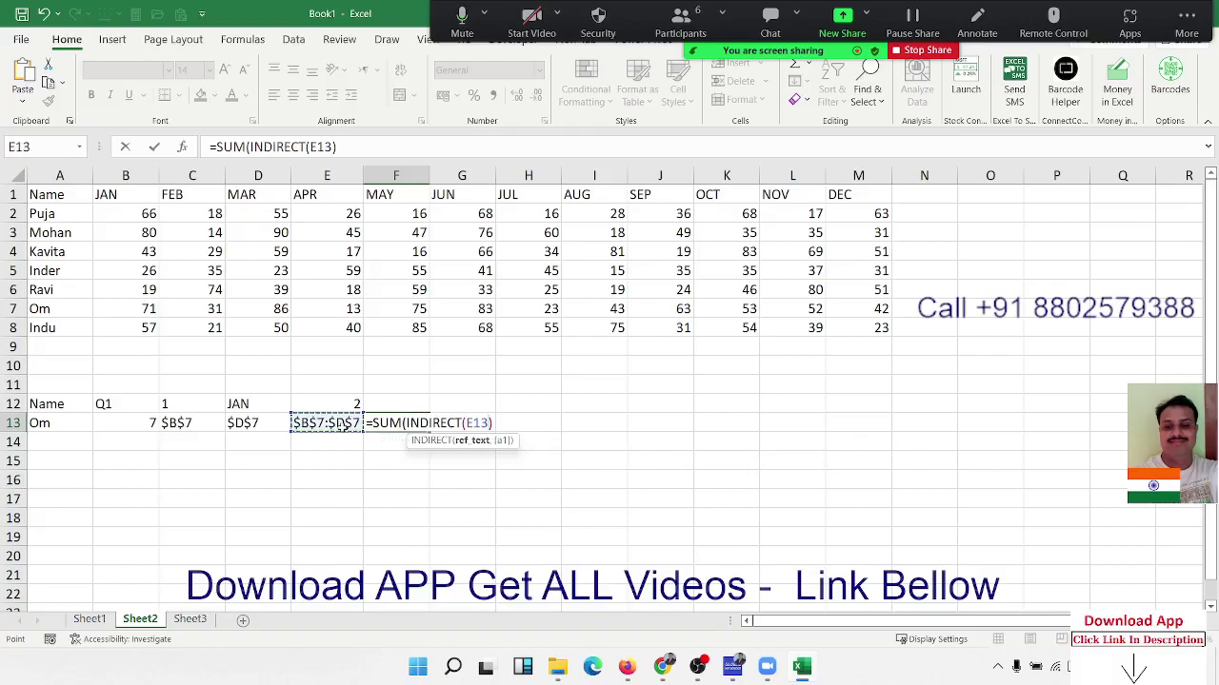
key("Return")
key("Return")
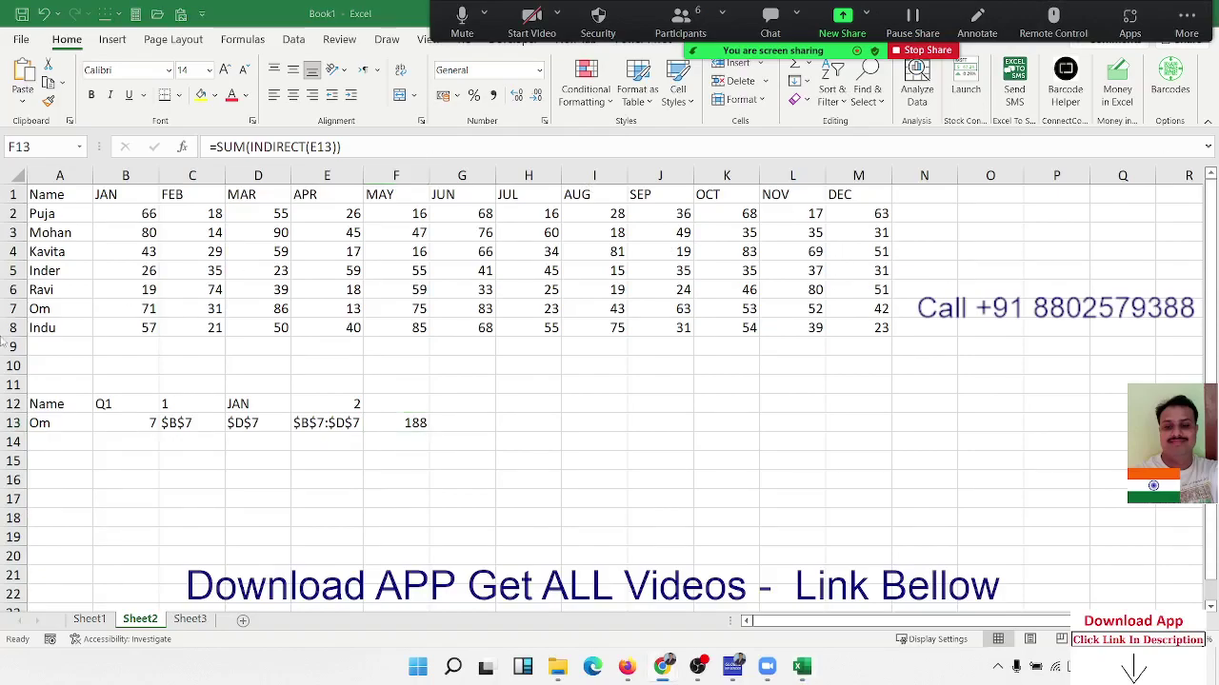
Step: Replace the C12 reference in D12's CHOOSE formula with C12's RIGHT(B12) expression
left_click_drag(148, 403, 384, 436)
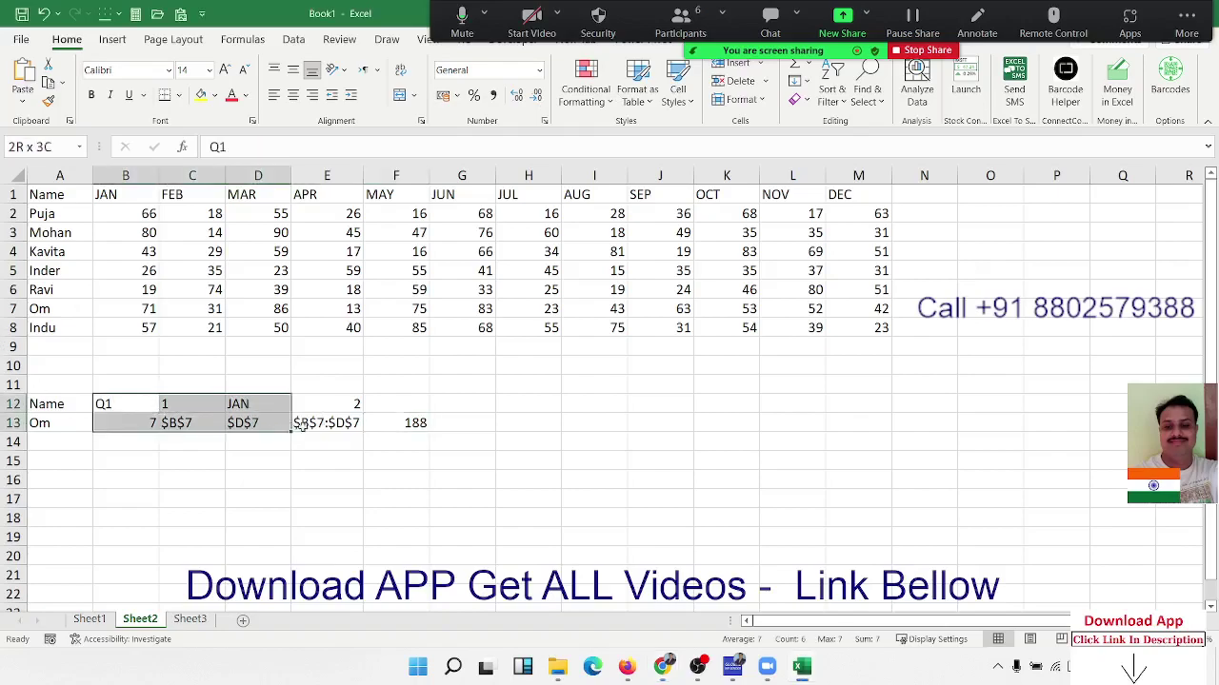
left_click(295, 457)
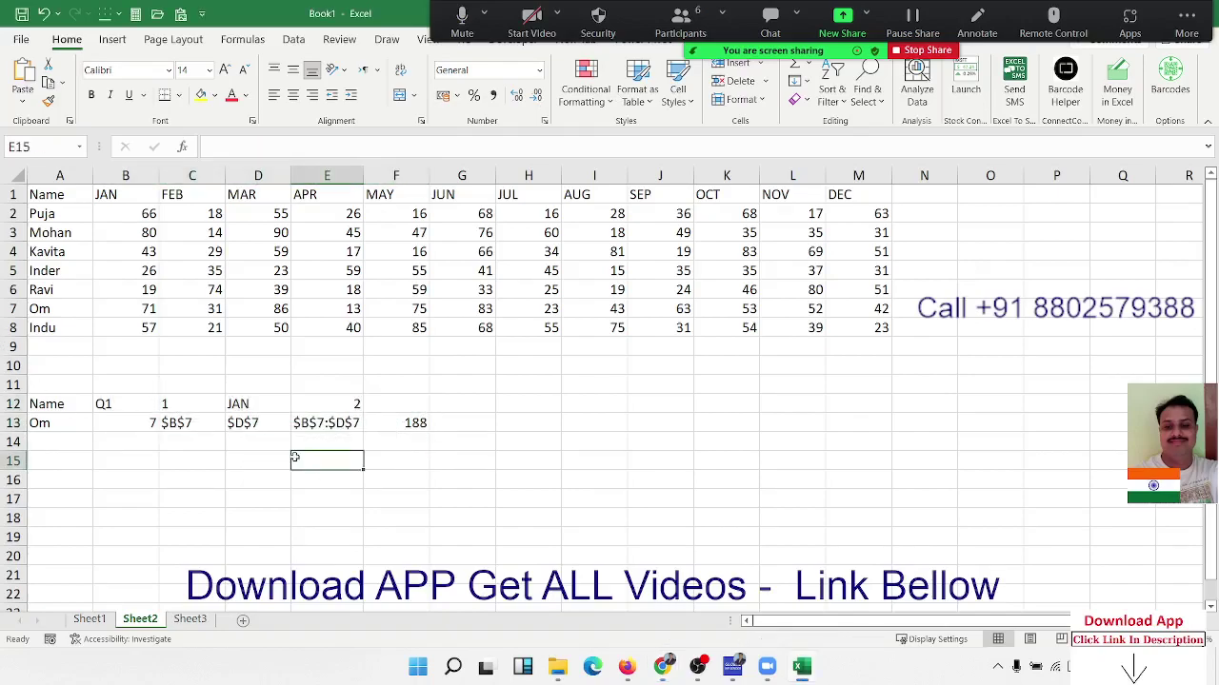
left_click(198, 404)
double_click(199, 403)
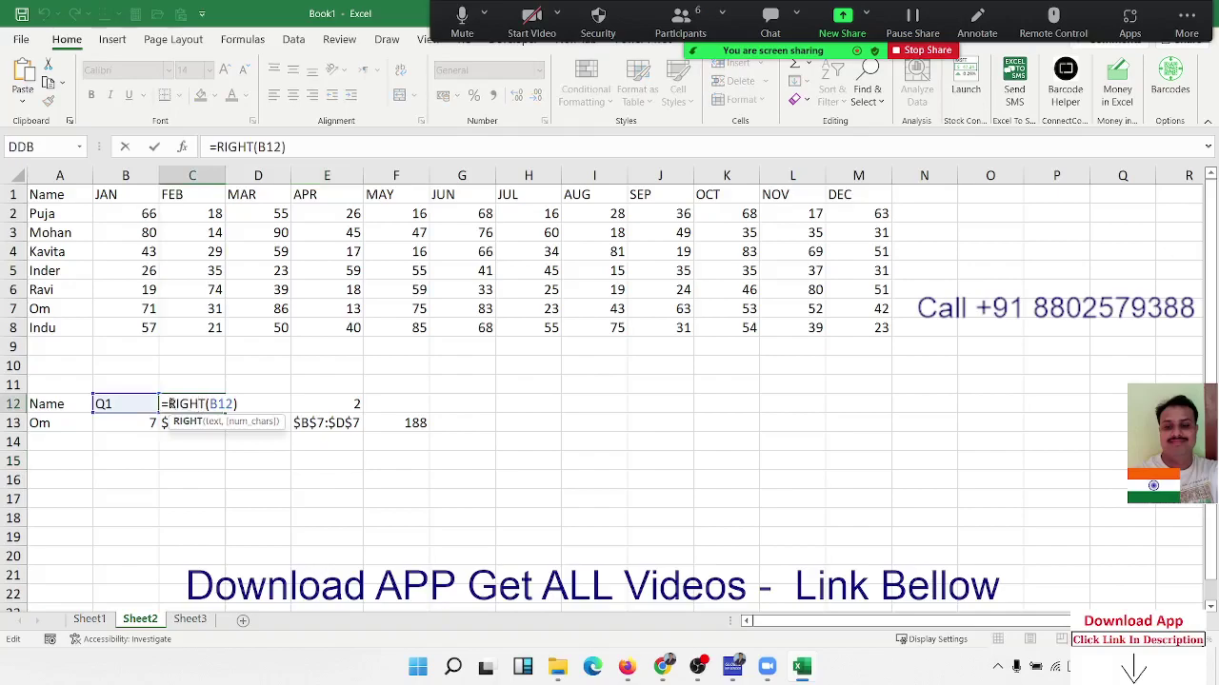
left_click_drag(162, 403, 244, 404)
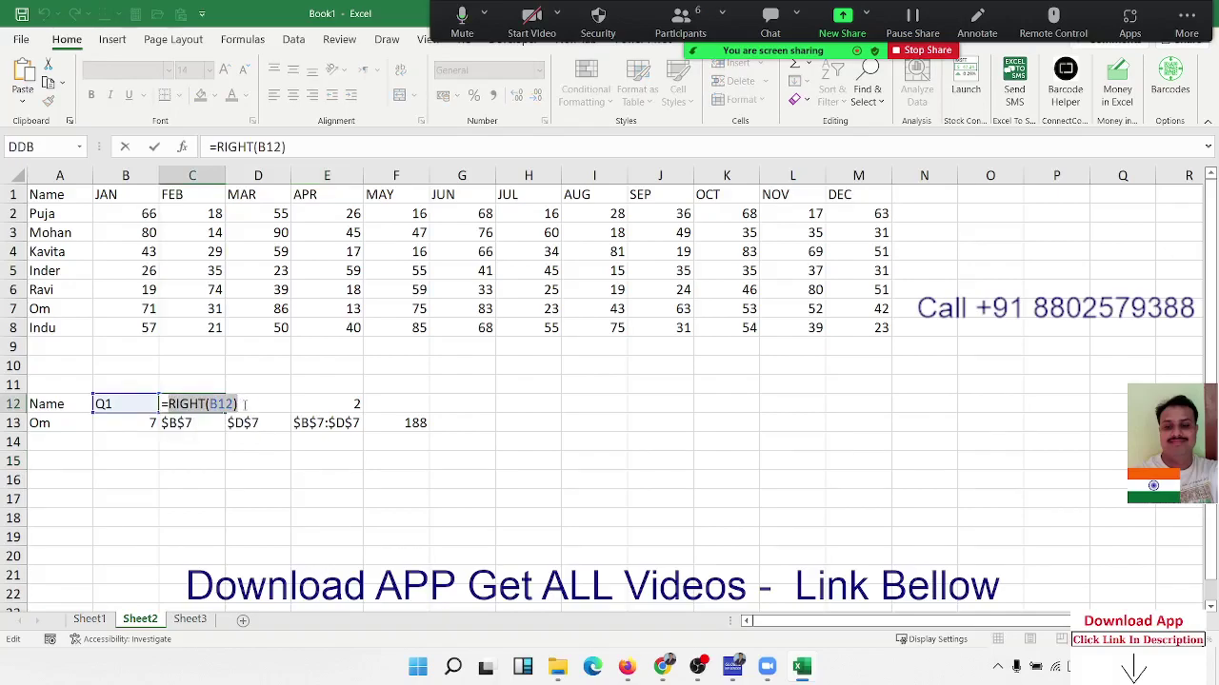
key("Escape")
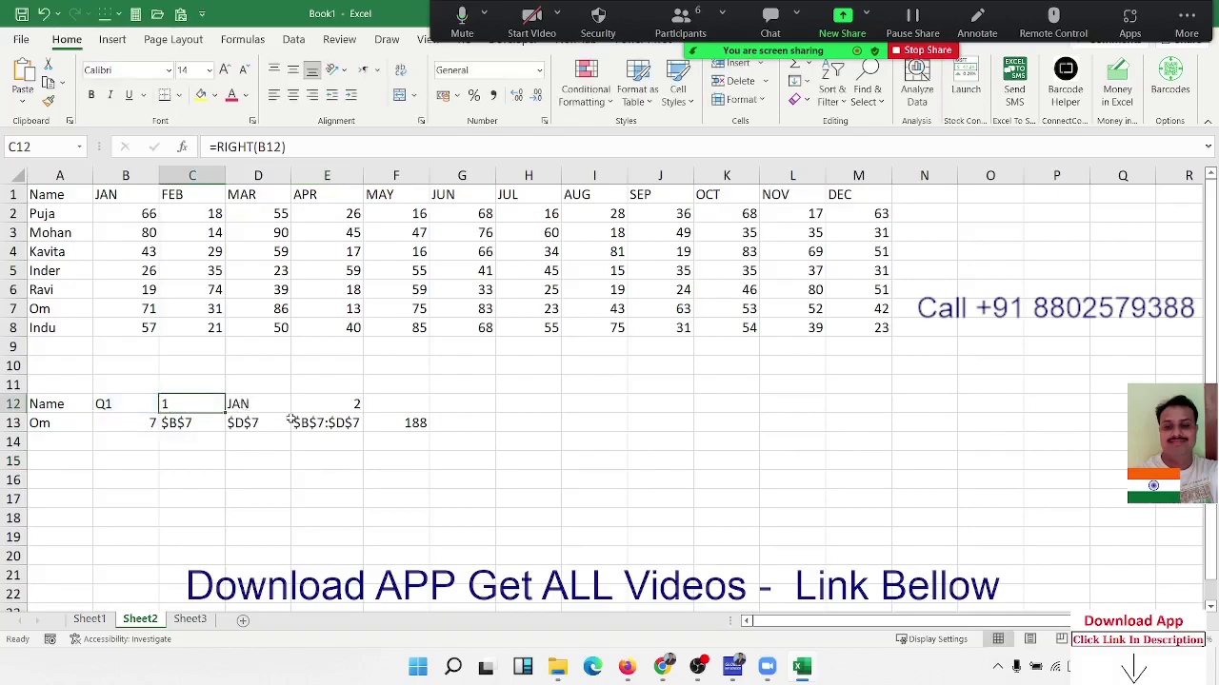
left_click(267, 409)
double_click(266, 409)
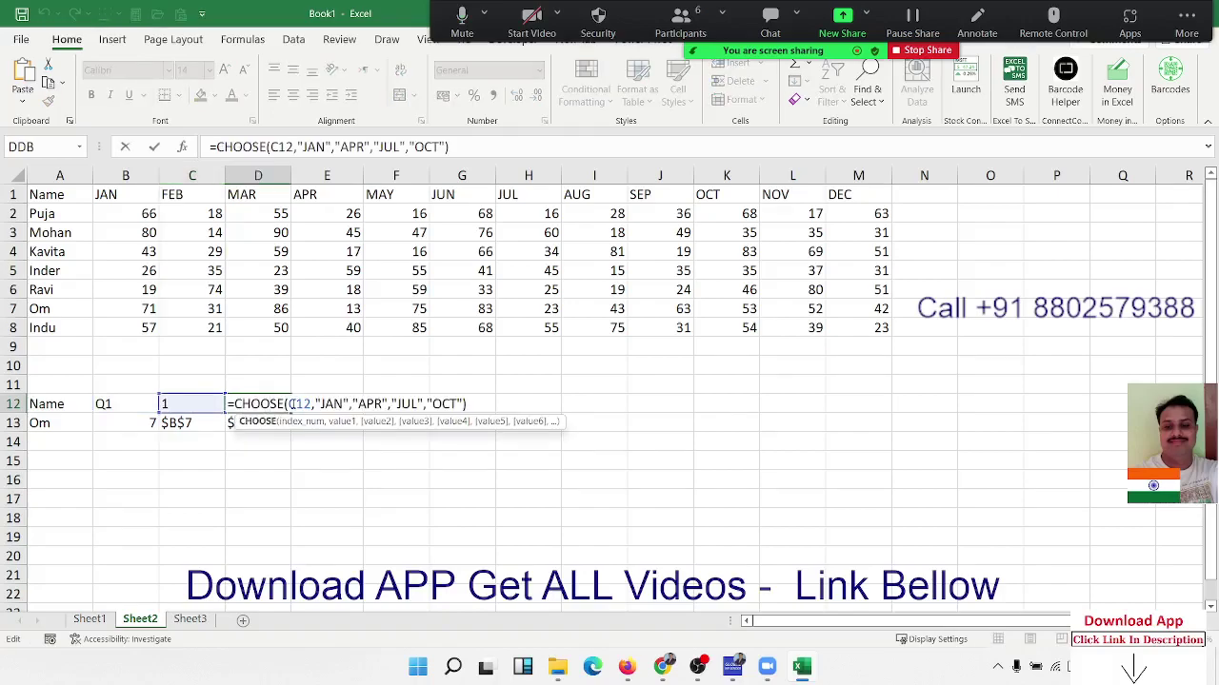
double_click(292, 404)
key("ctrl+v")
key("Return")
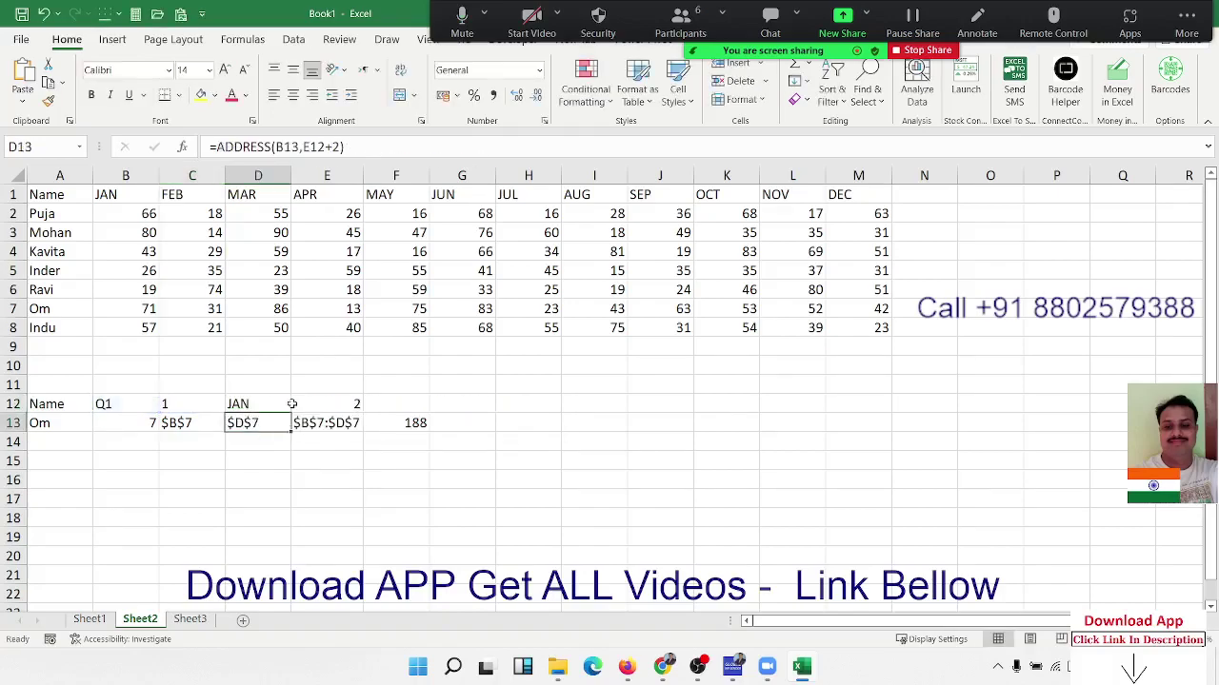
Step: Nest D12's CHOOSE expression into E12's MATCH in place of D12, then clear C12:D12
left_click(281, 404)
double_click(271, 404)
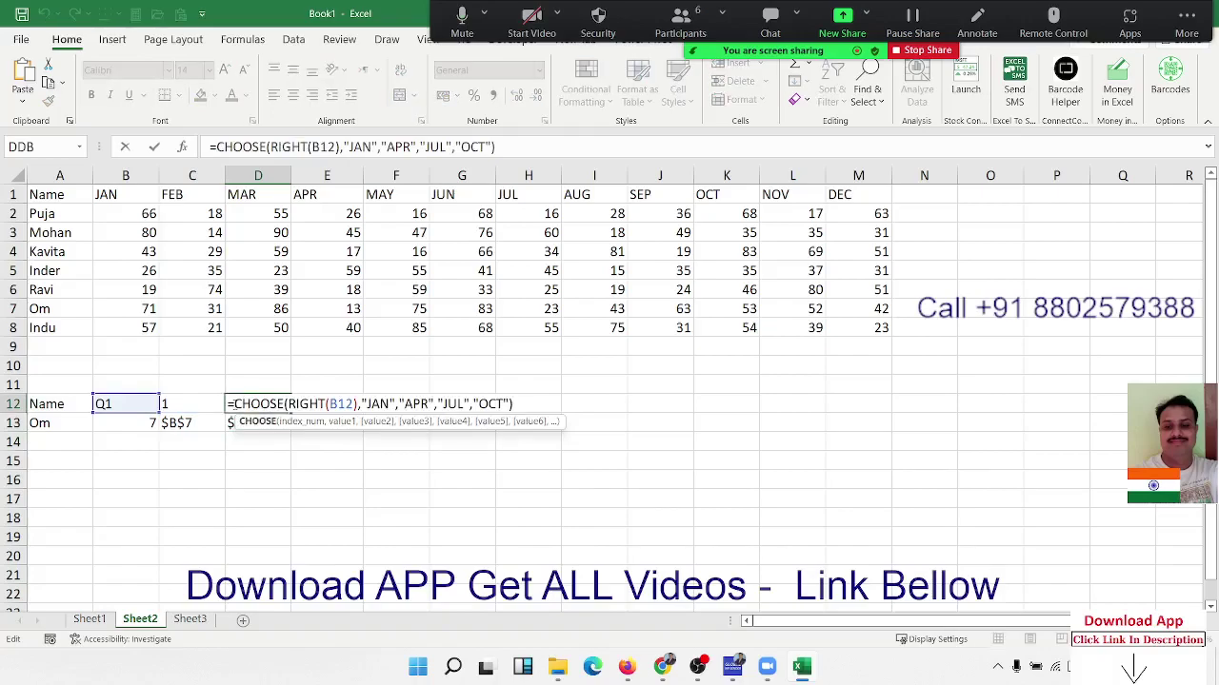
left_click_drag(228, 403, 514, 405)
key("Escape")
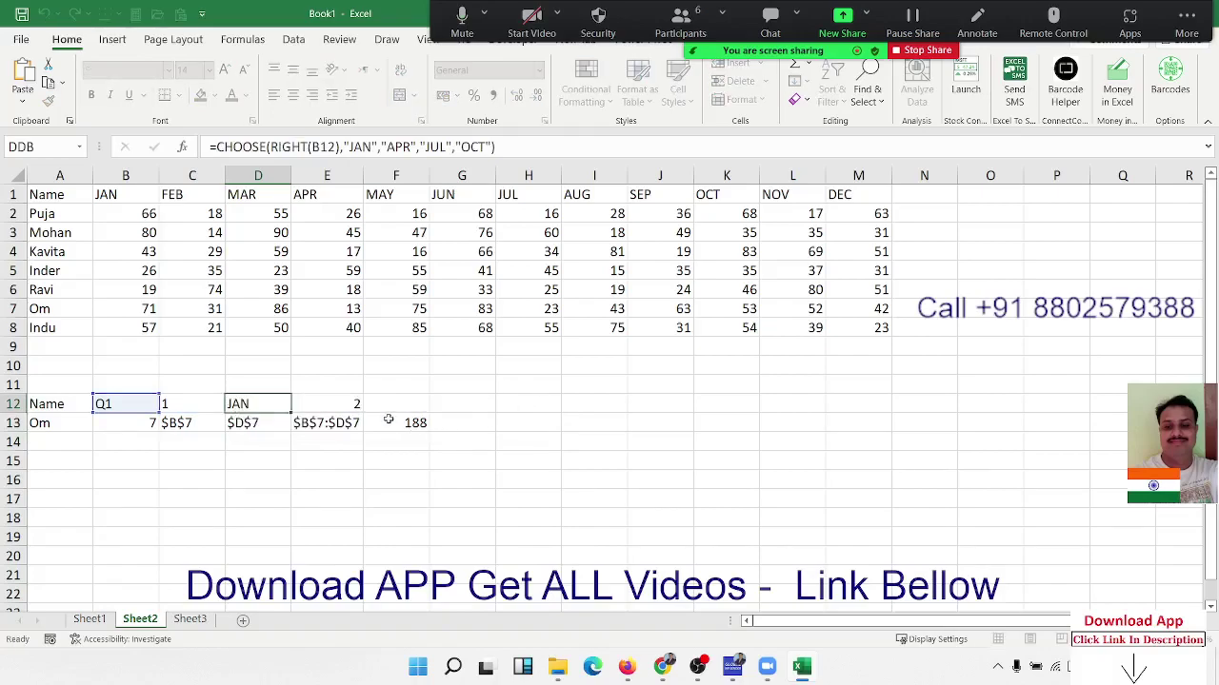
double_click(344, 406)
double_click(360, 404)
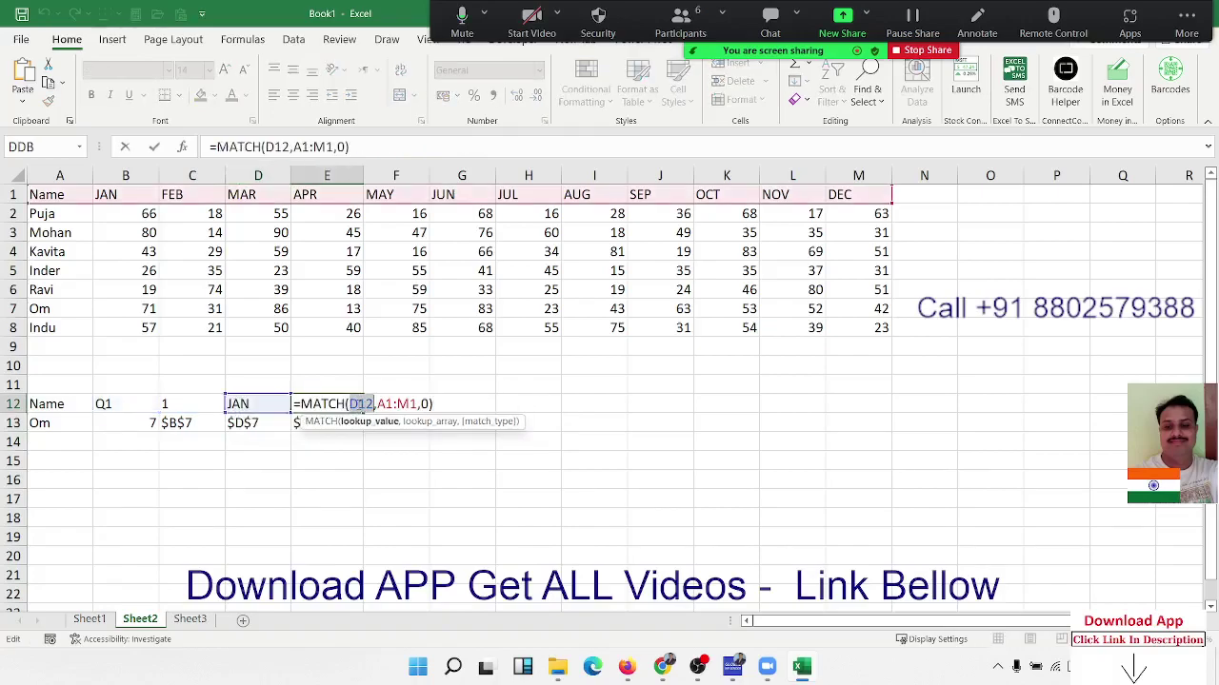
key("ctrl+v")
key("Return")
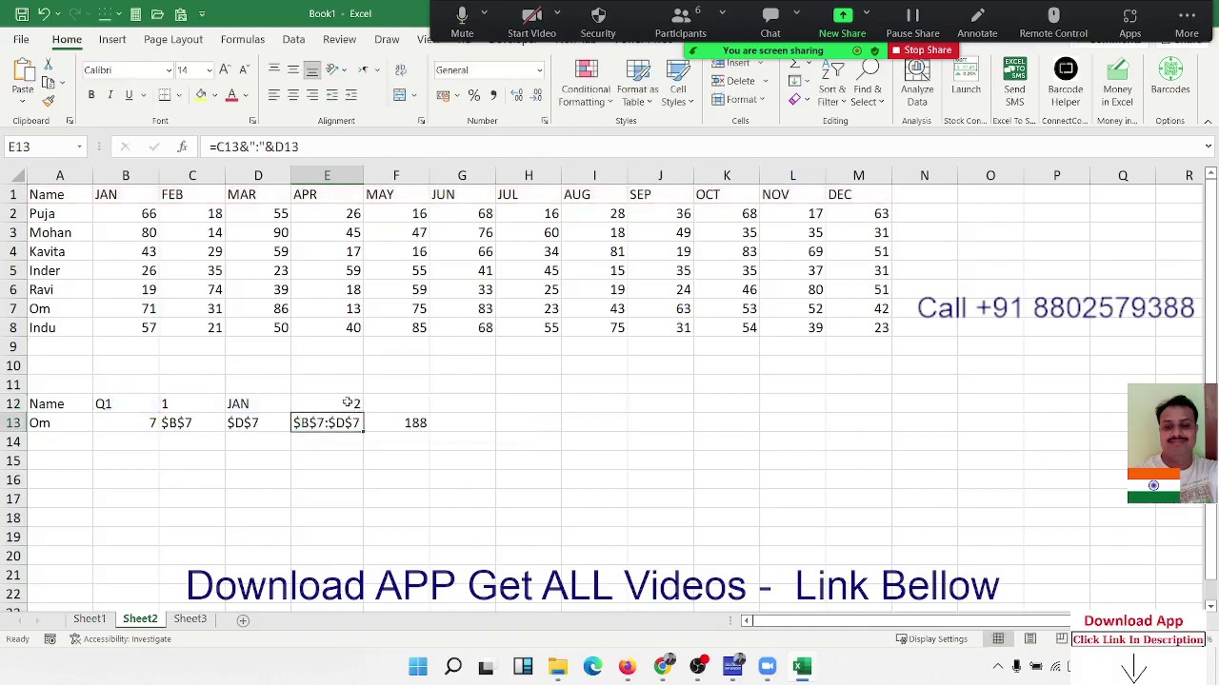
left_click_drag(183, 400, 233, 404)
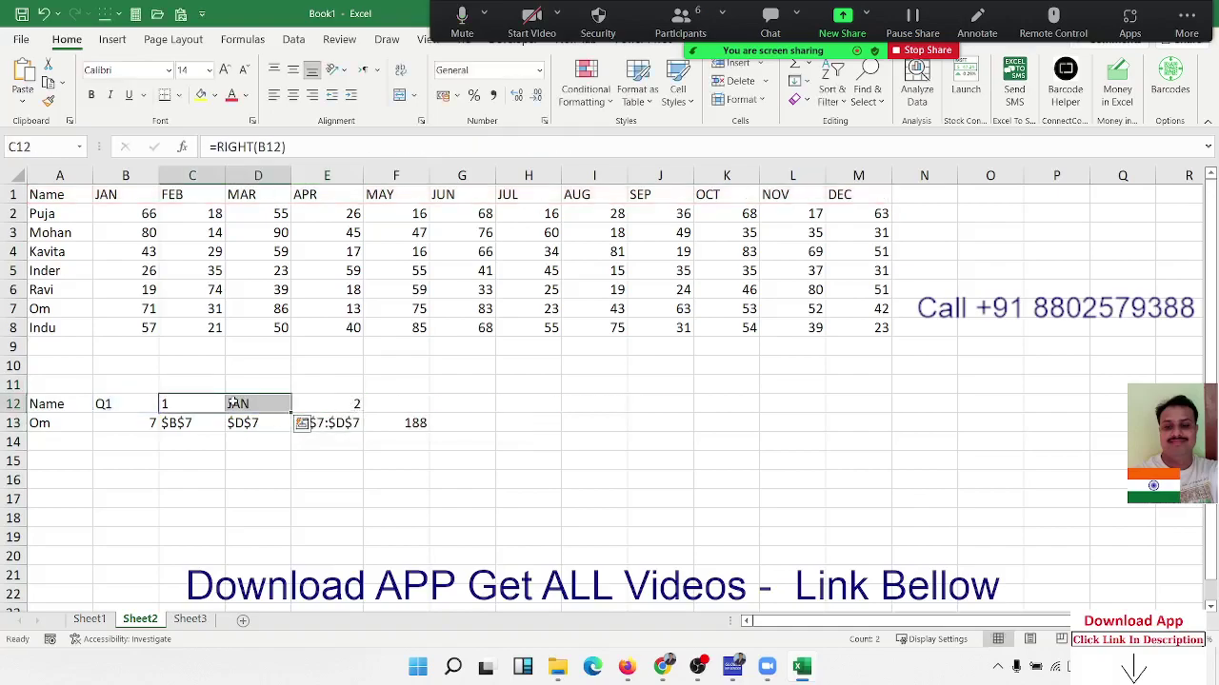
key("Delete")
Step: Replace the B13 reference in the C13 and D13 ADDRESS formulas with B13's MATCH expression
left_click(143, 423)
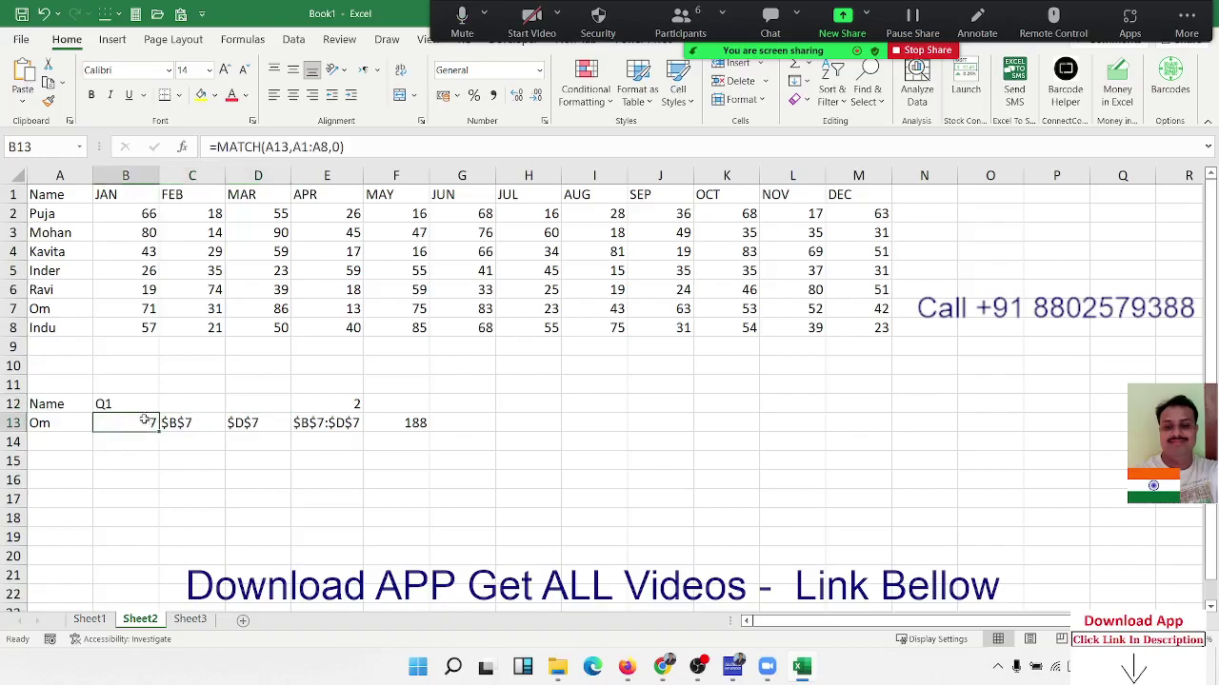
left_click(218, 147)
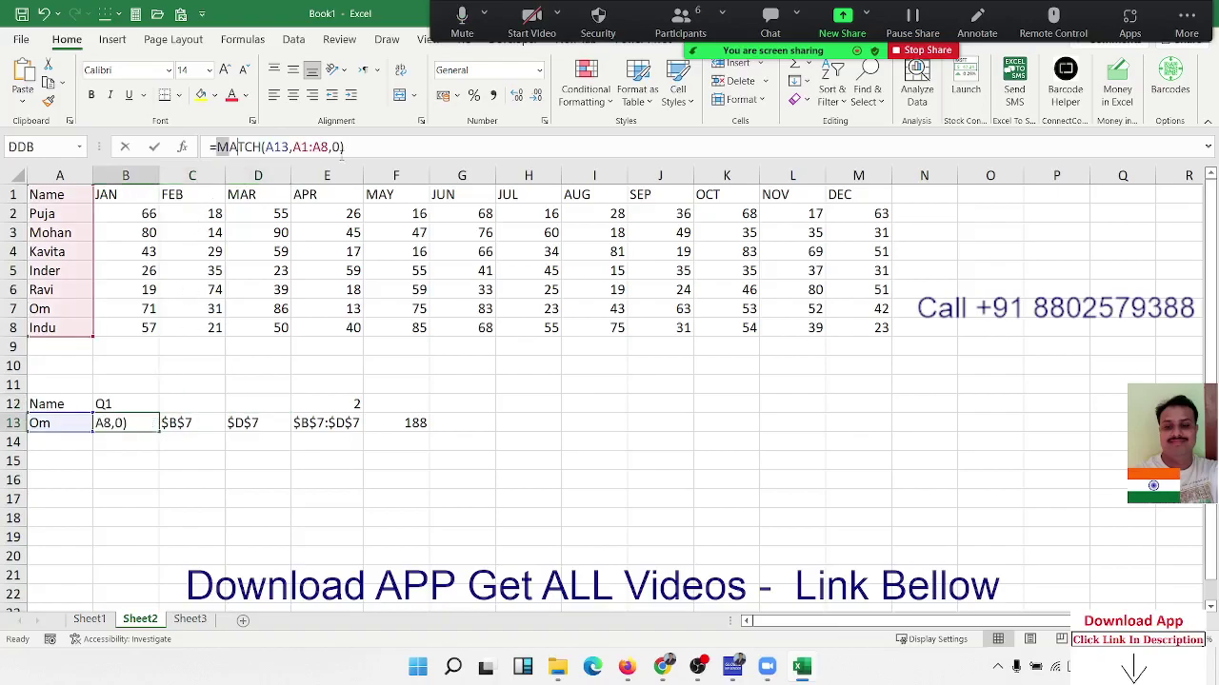
key("Escape")
double_click(207, 423)
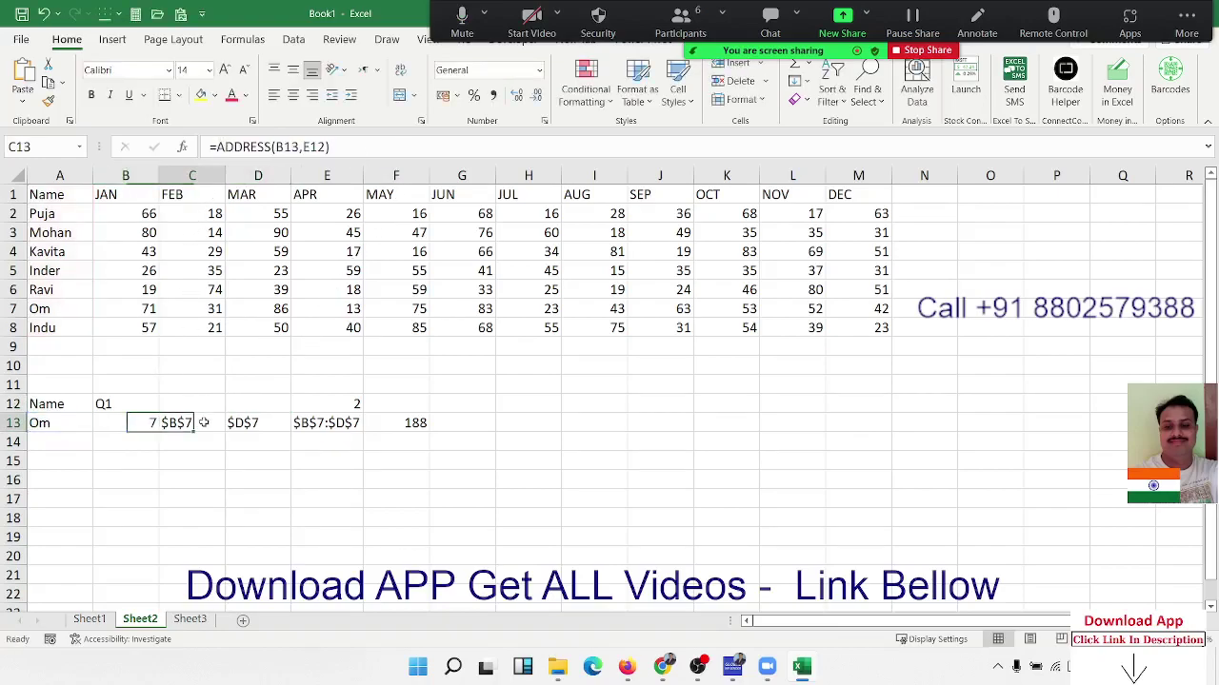
double_click(237, 423)
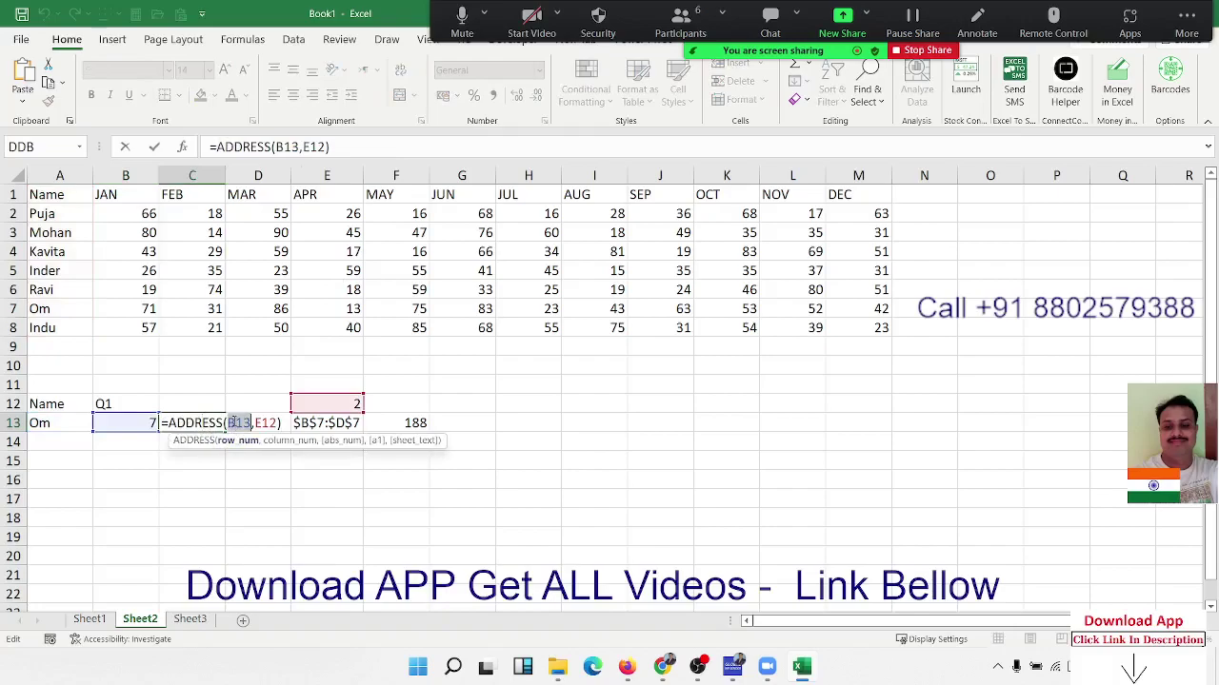
type("MATCH(A13,A1:A8,0)")
key("Return")
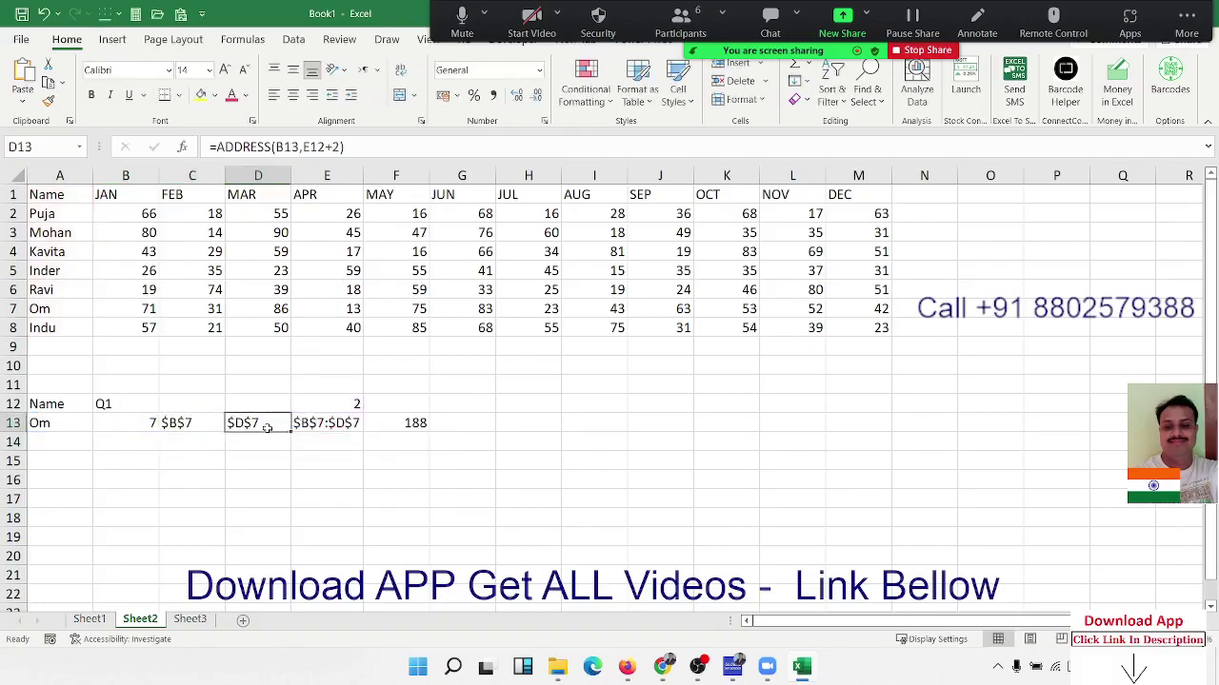
double_click(265, 423)
double_click(297, 422)
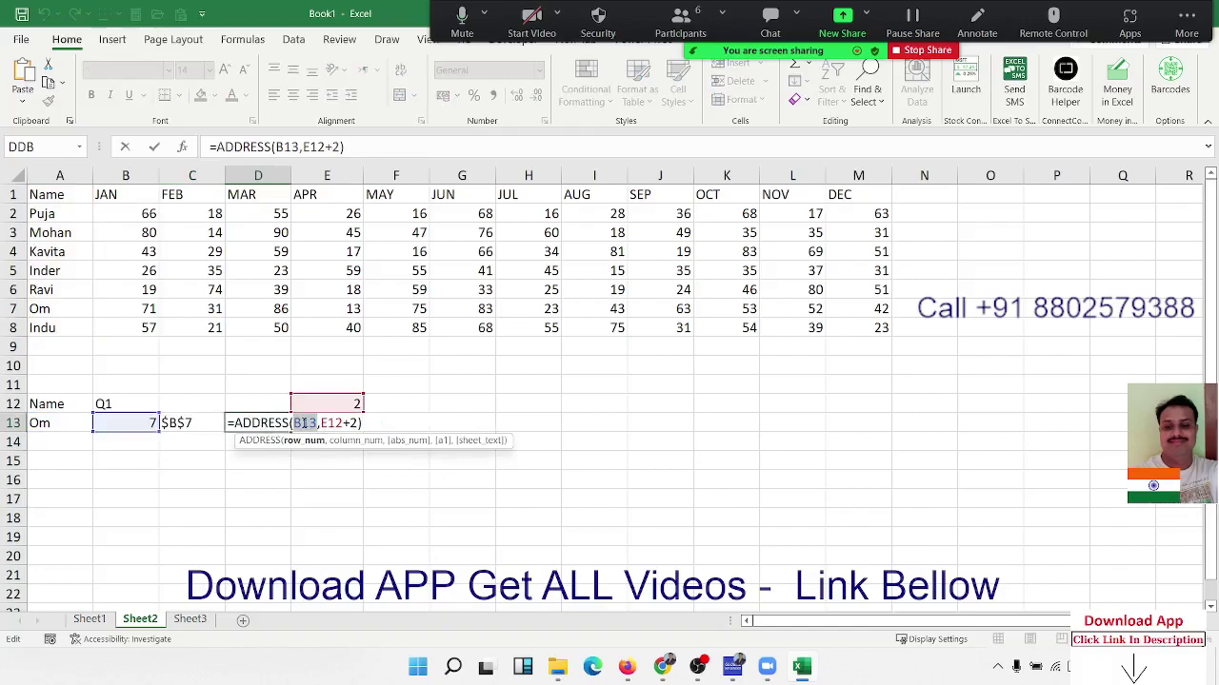
key("ctrl+v")
key("Return")
left_click(138, 421)
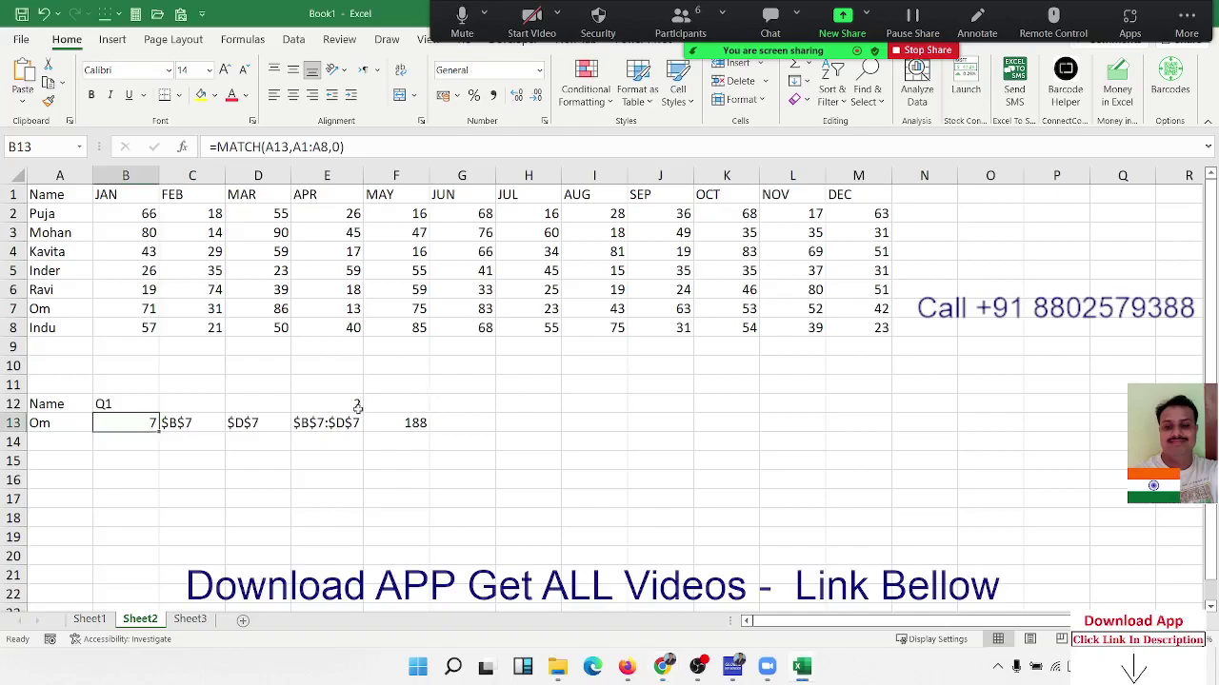
Step: Replace the E12 reference in C13's ADDRESS formula with E12's column MATCH expression
left_click(218, 427)
left_click(246, 427)
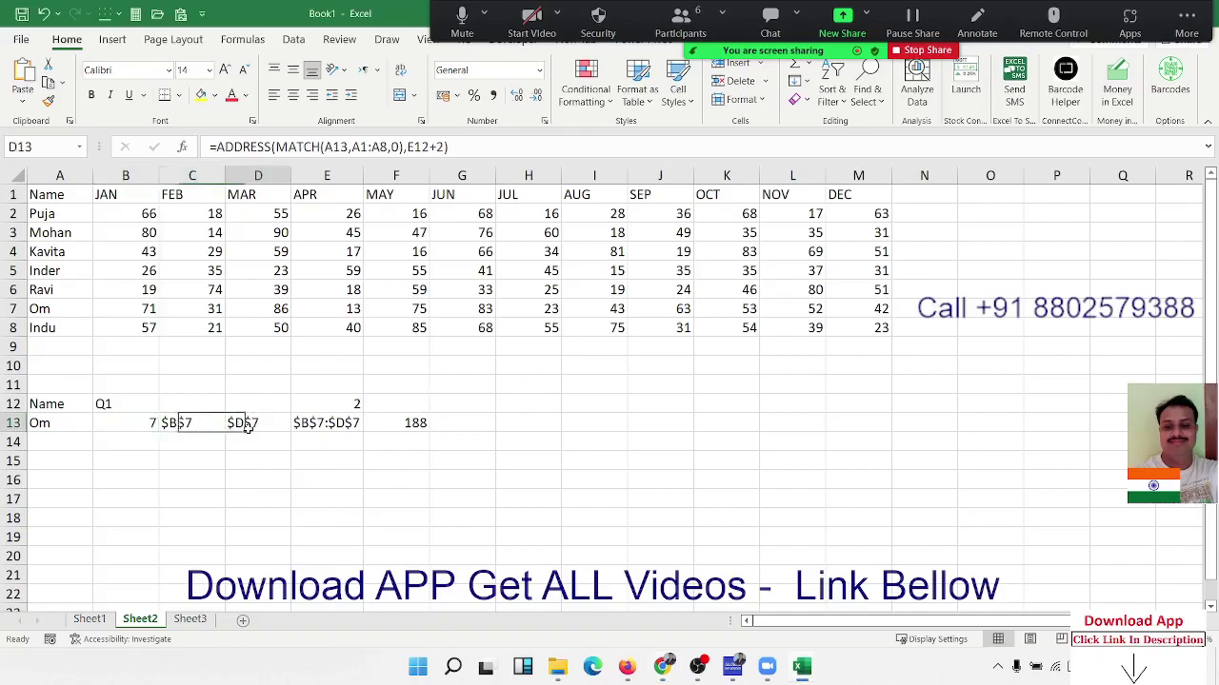
left_click(308, 402)
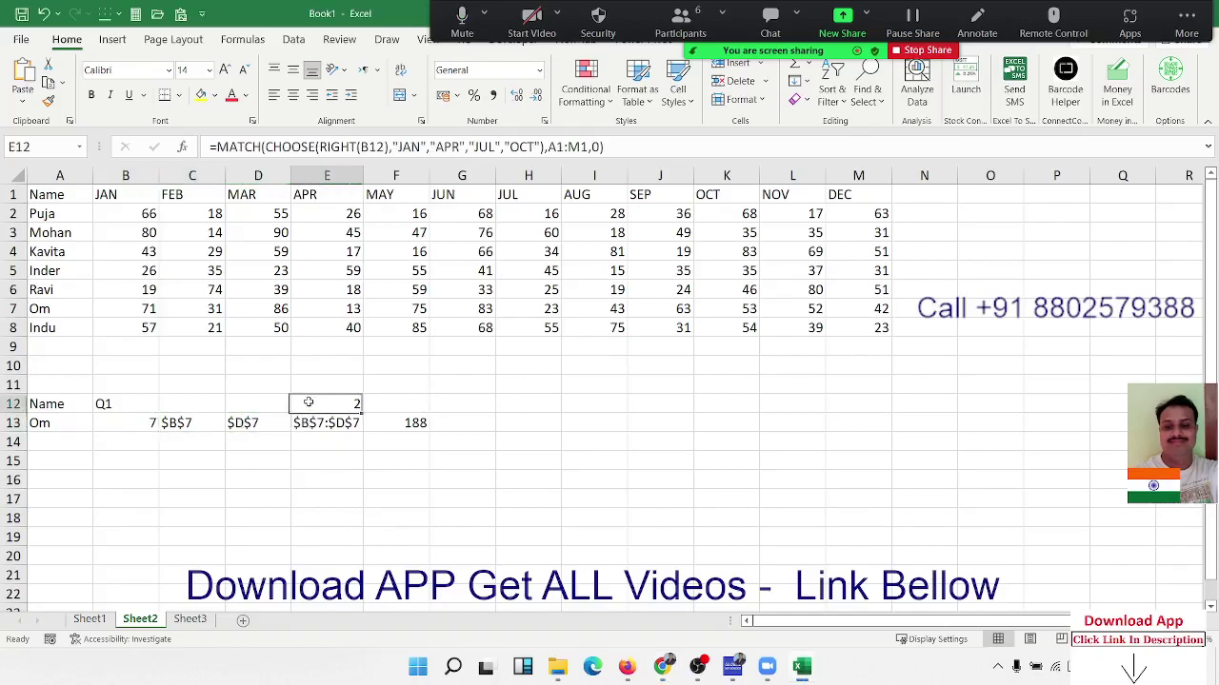
left_click(218, 146)
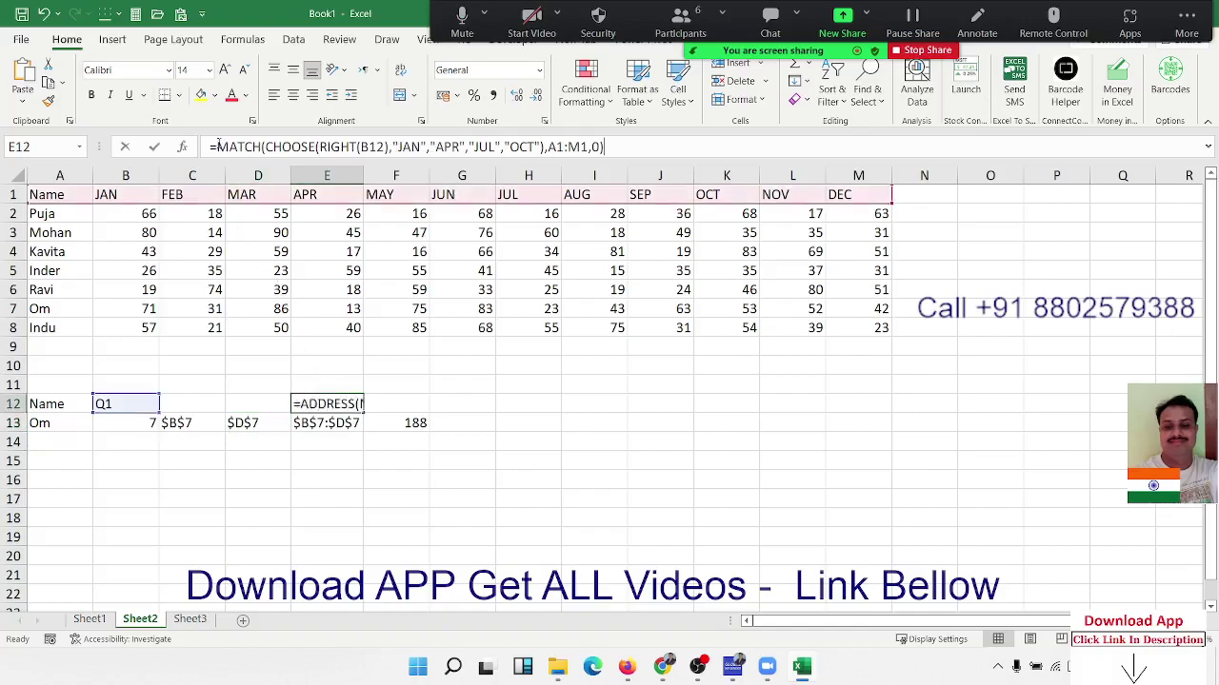
key("Escape")
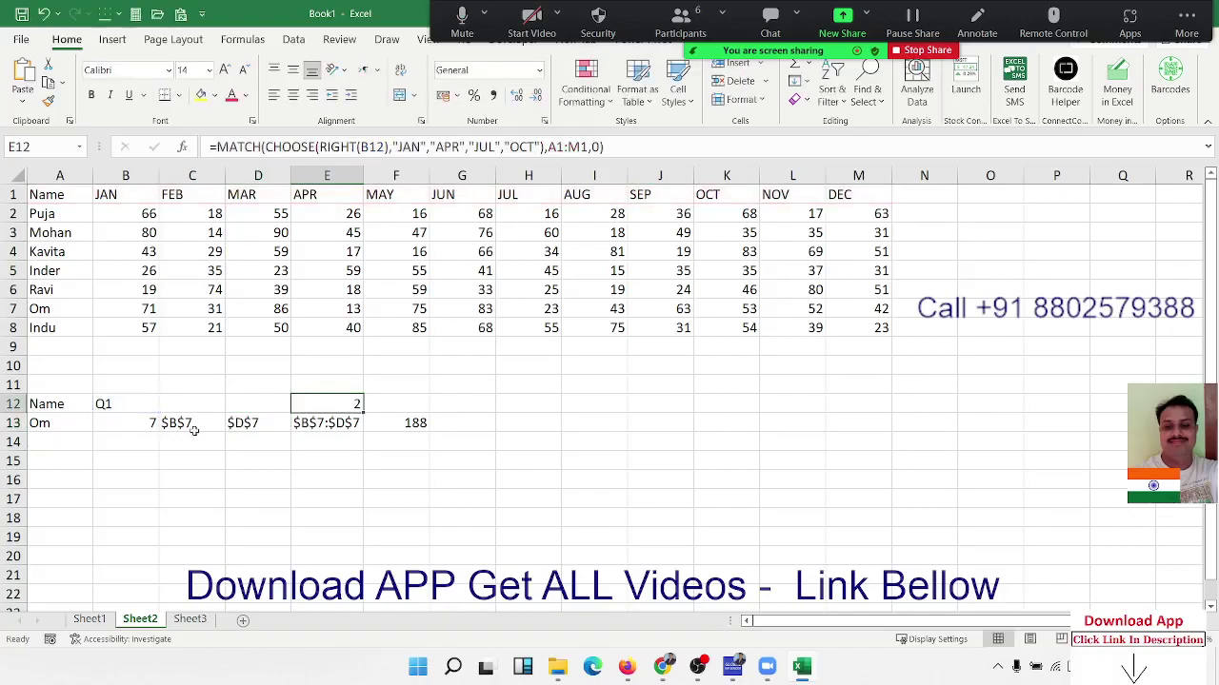
left_click(193, 430)
double_click(193, 430)
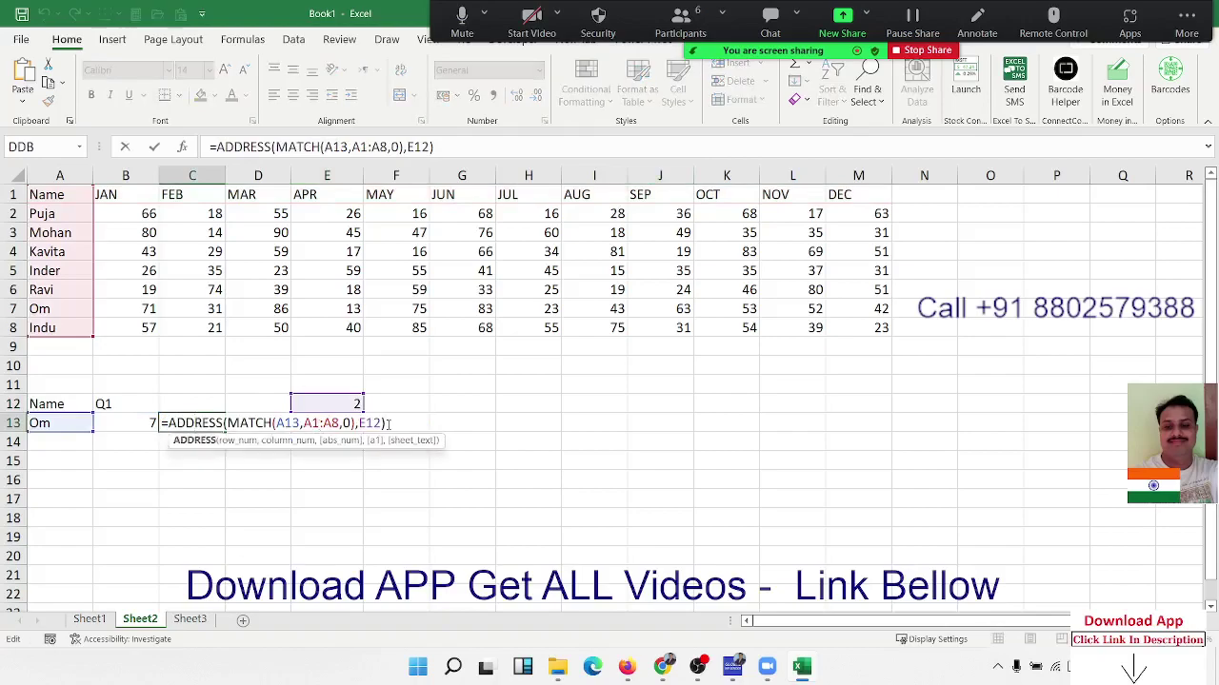
double_click(370, 422)
type("MATCH(CHOOSE(RIGHT(B12),\"JAN\",\"APR\",\"JUL\",\"OCT\"),A1:M1,0)")
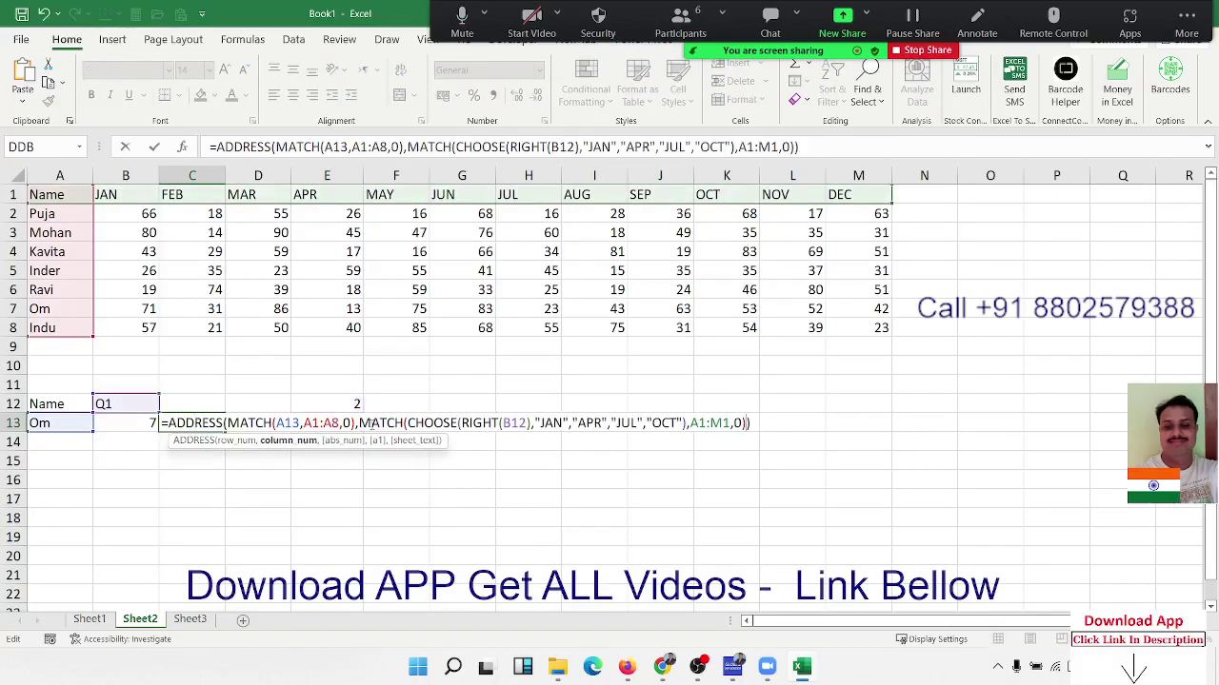
key("Return")
Step: Replace the E12 reference in D13's ADDRESS formula with the same column MATCH expression
left_click(350, 425)
double_click(350, 426)
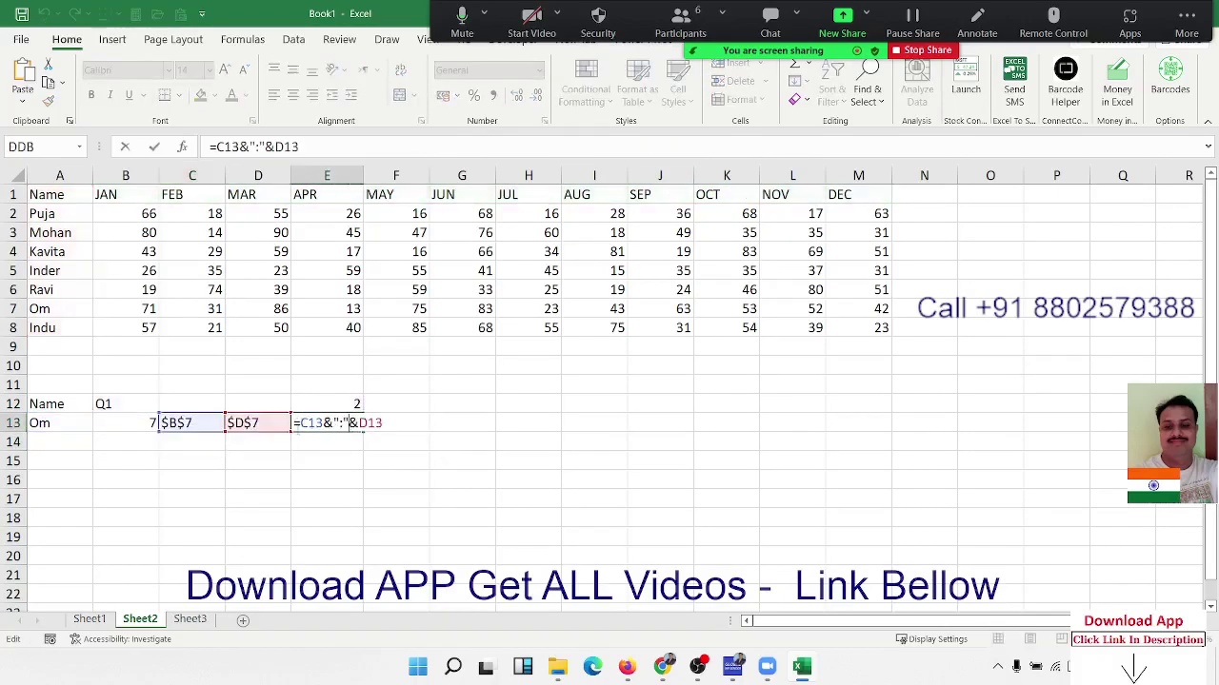
key("Escape")
left_click(267, 423)
double_click(267, 422)
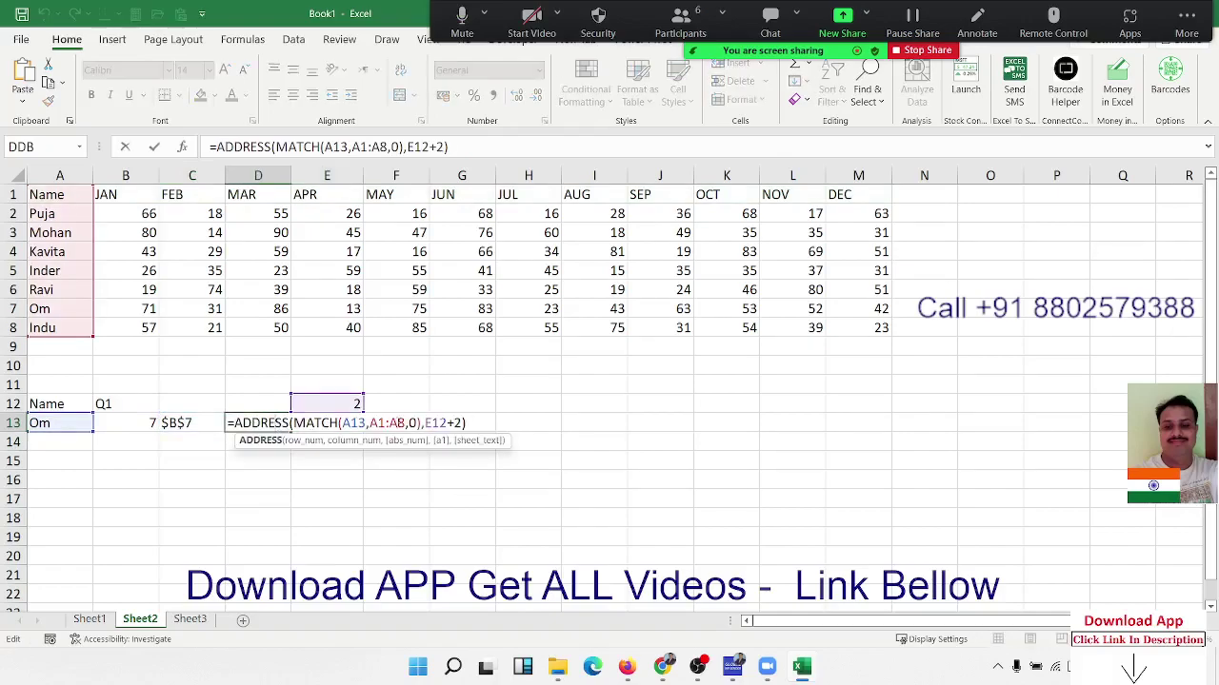
double_click(435, 423)
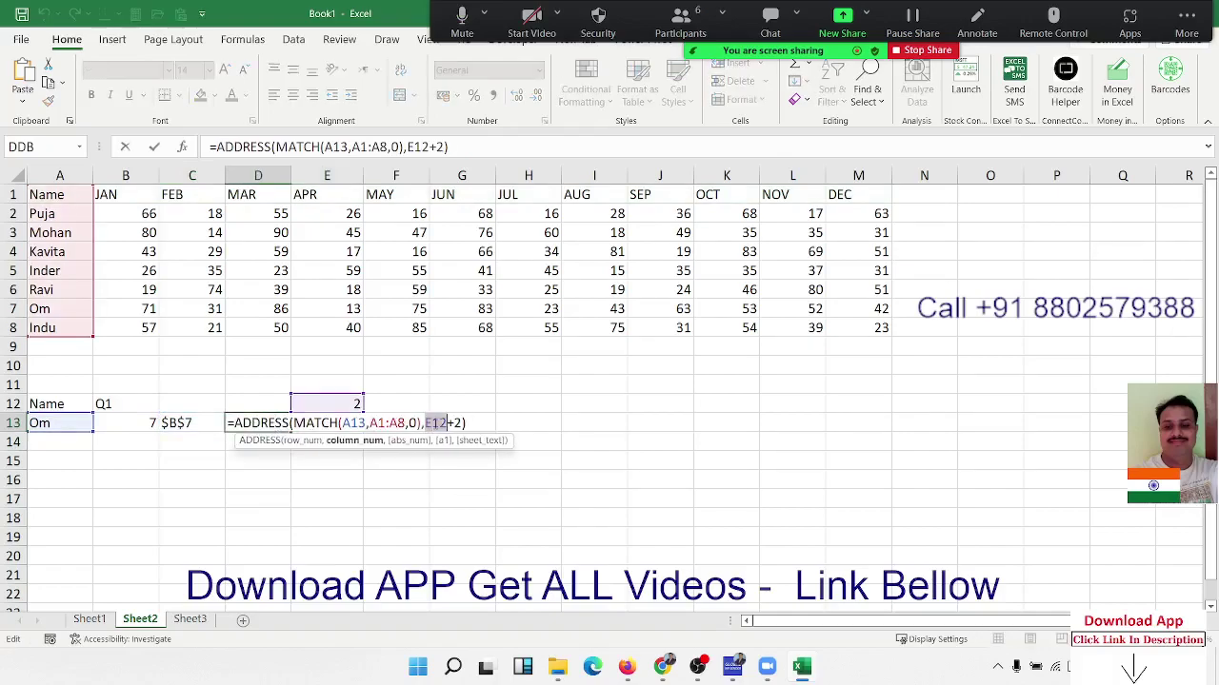
type("MATCH(CHOOSE(RIGHT(B12),\"JAN\",\"APR\",\"JUL\",\"OCT\"),A1:M1,0)")
key("Return")
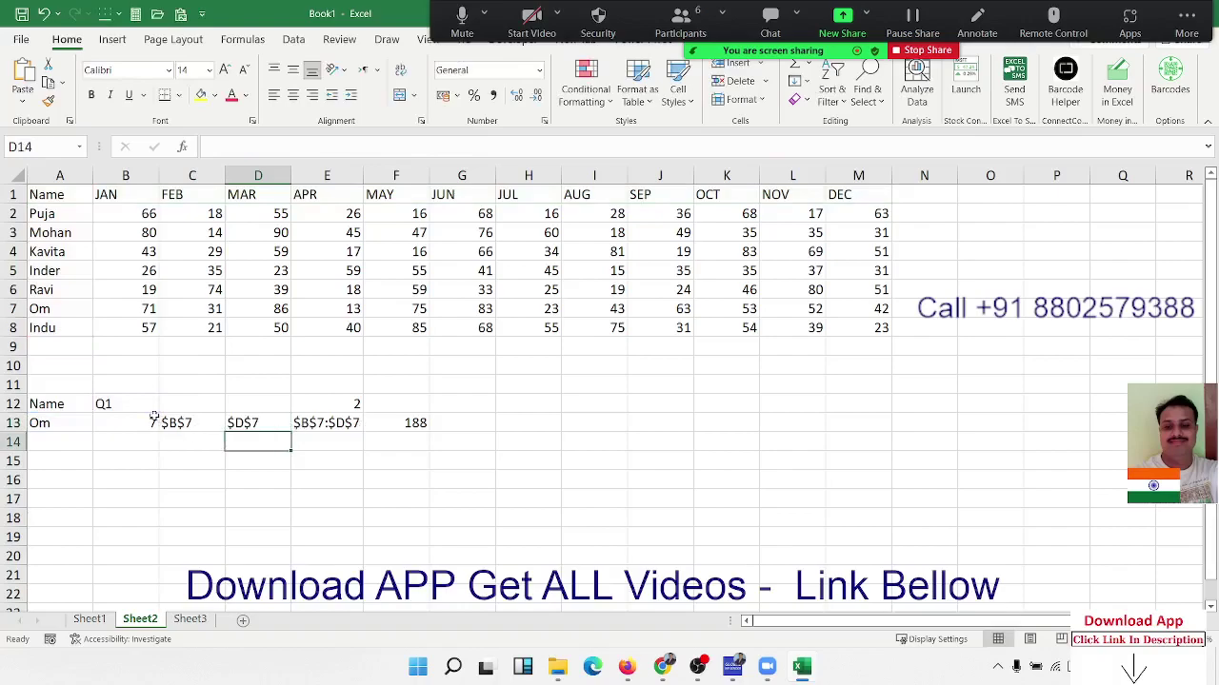
Step: Clear B13 and substitute C13's full ADDRESS formula for the C13 reference in E13
left_click(150, 422)
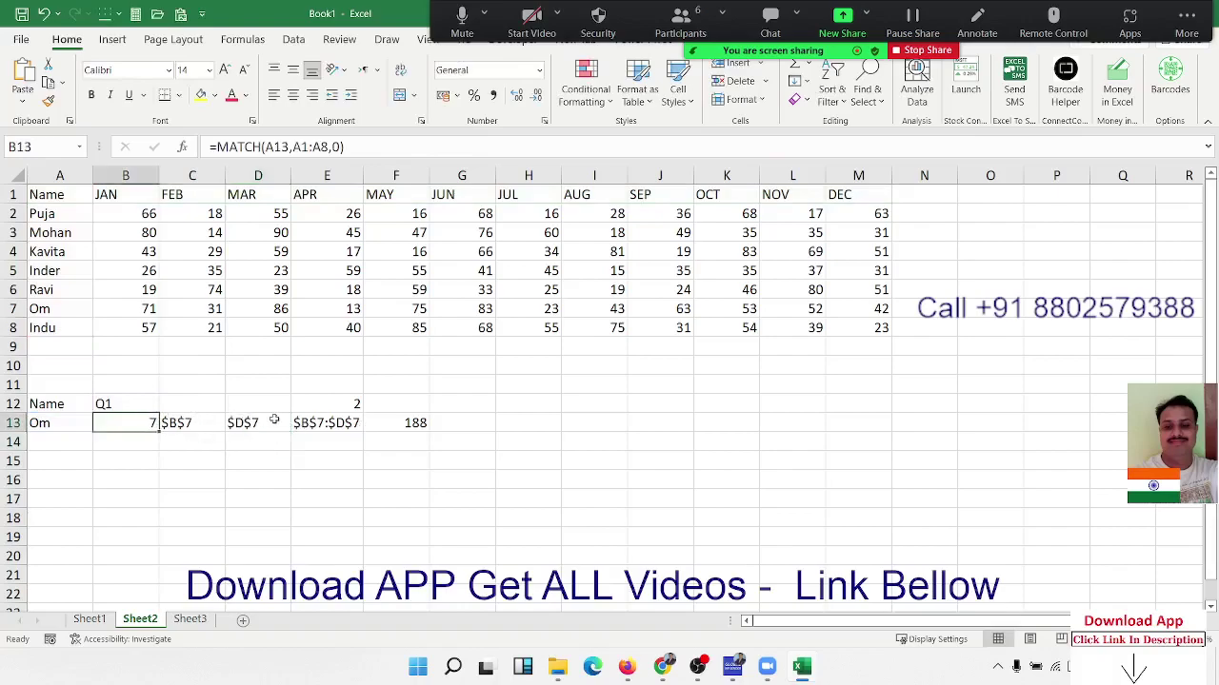
key("Delete")
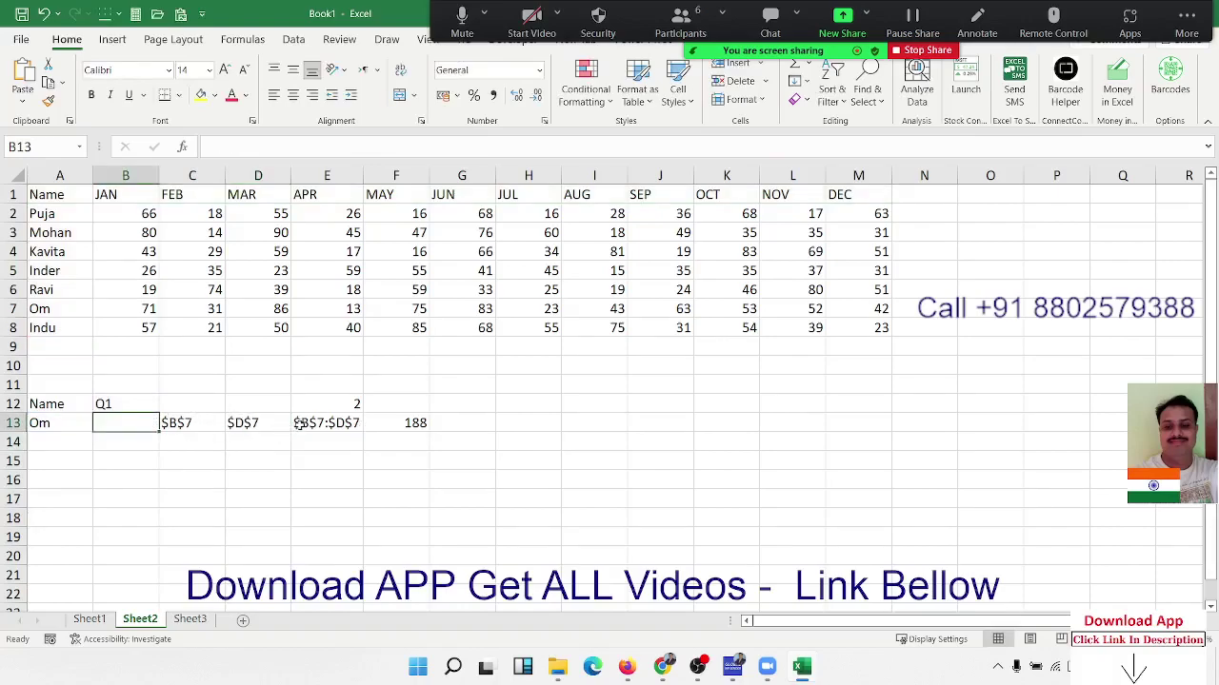
left_click(299, 422)
left_click(209, 426)
double_click(209, 424)
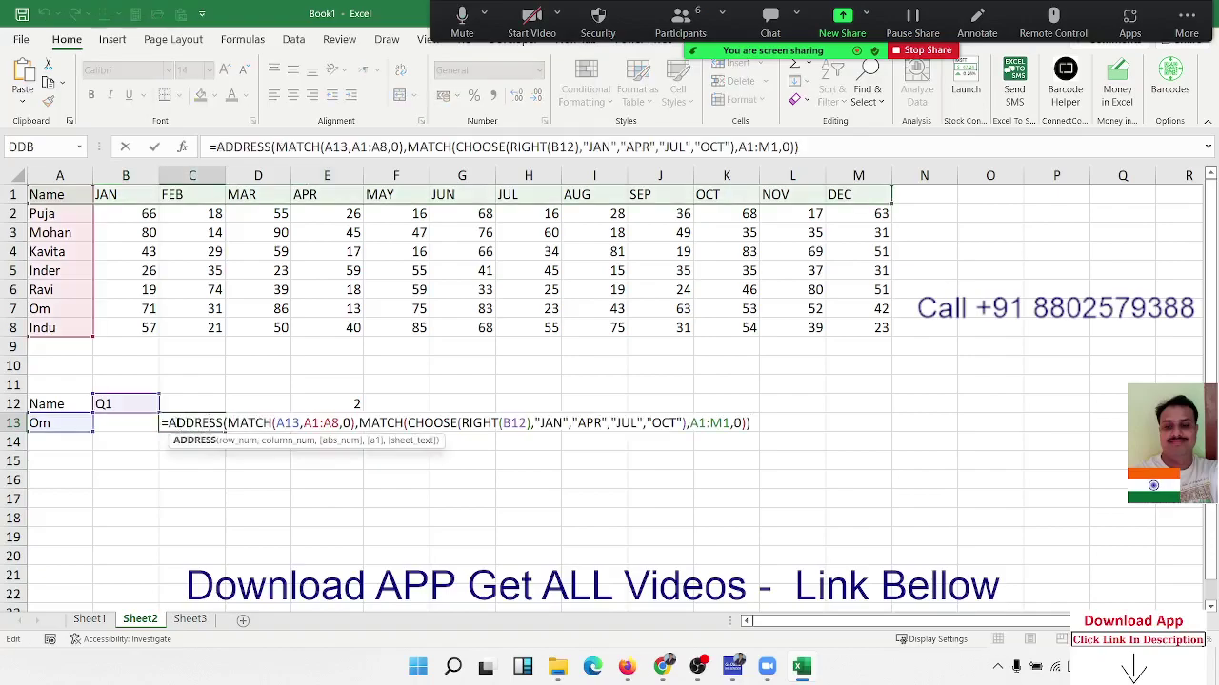
left_click_drag(170, 423, 671, 423)
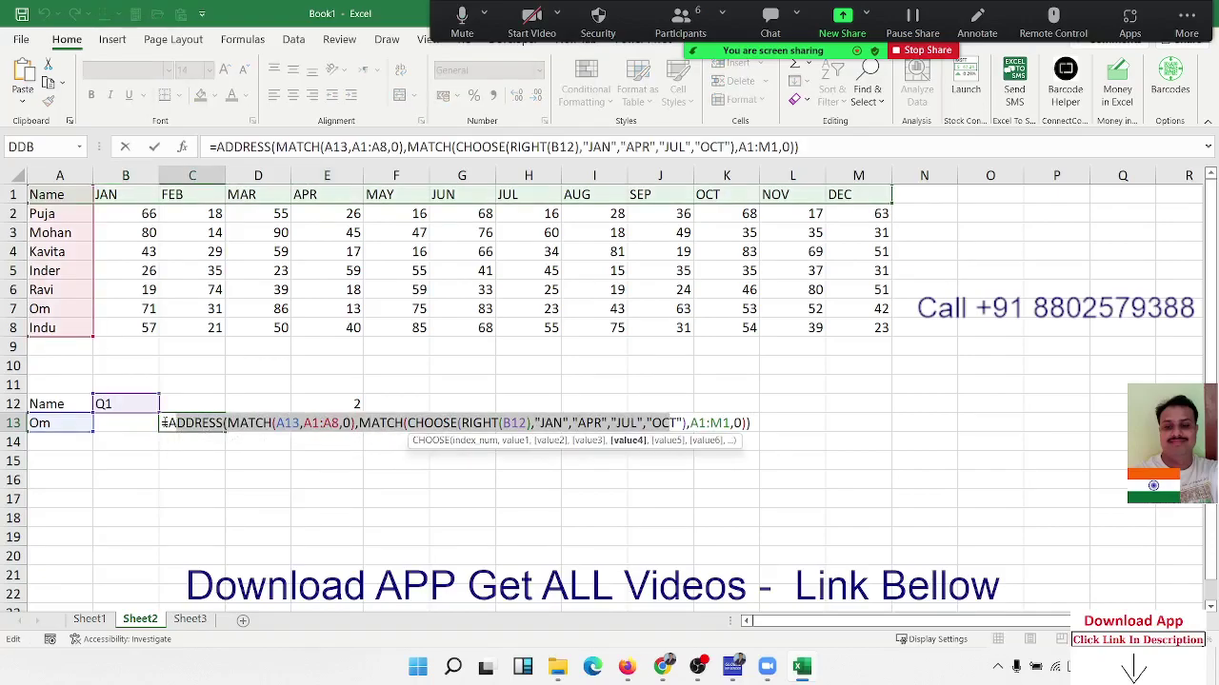
left_click_drag(163, 422, 1025, 429)
key("ctrl+c")
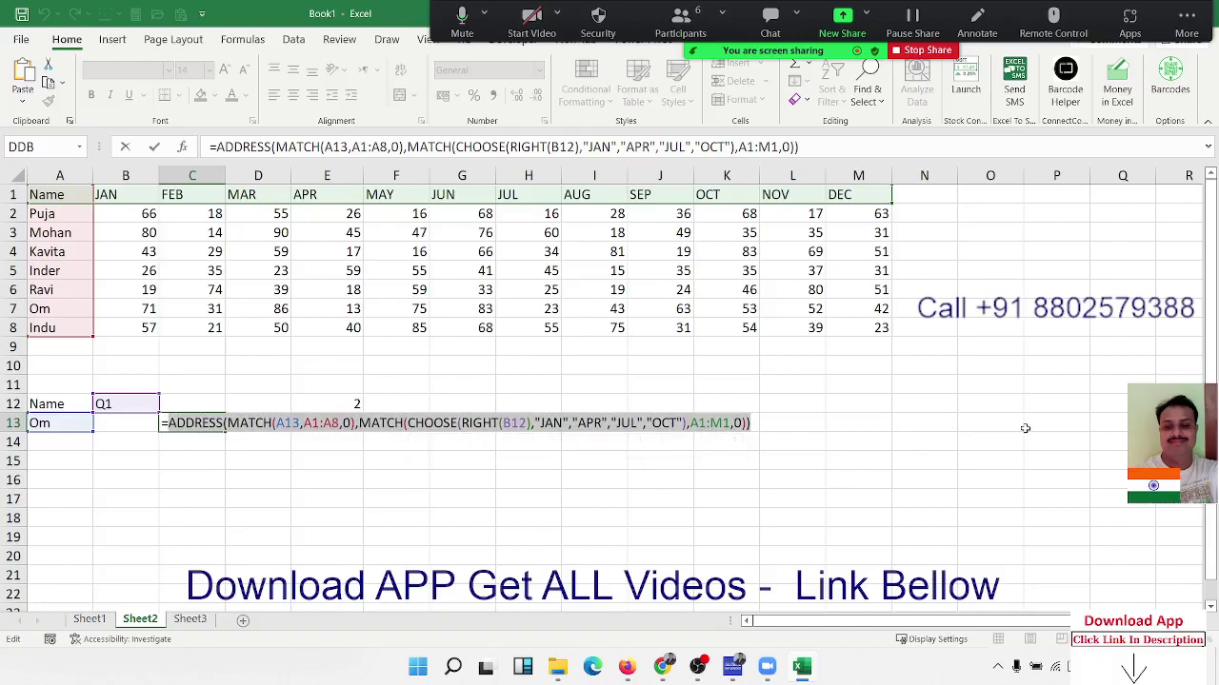
key("Escape")
double_click(340, 425)
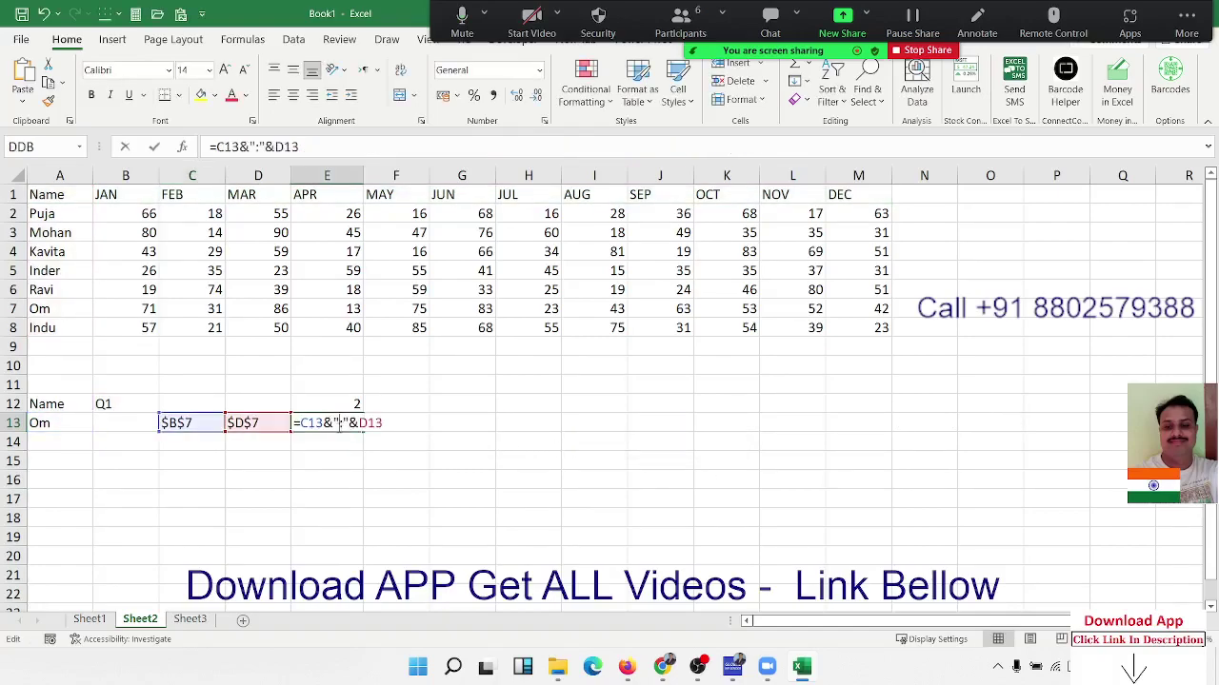
double_click(314, 423)
key("ctrl+v")
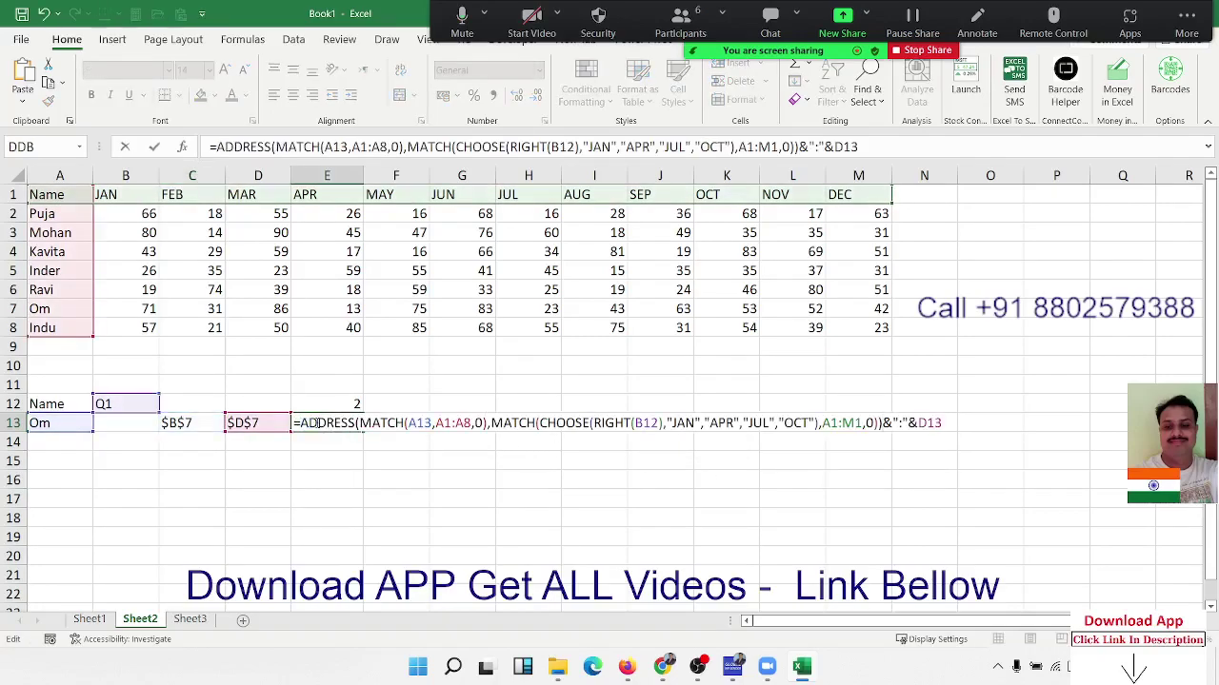
key("Return")
Step: Substitute D13's full ADDRESS formula for the D13 reference in E13
double_click(229, 425)
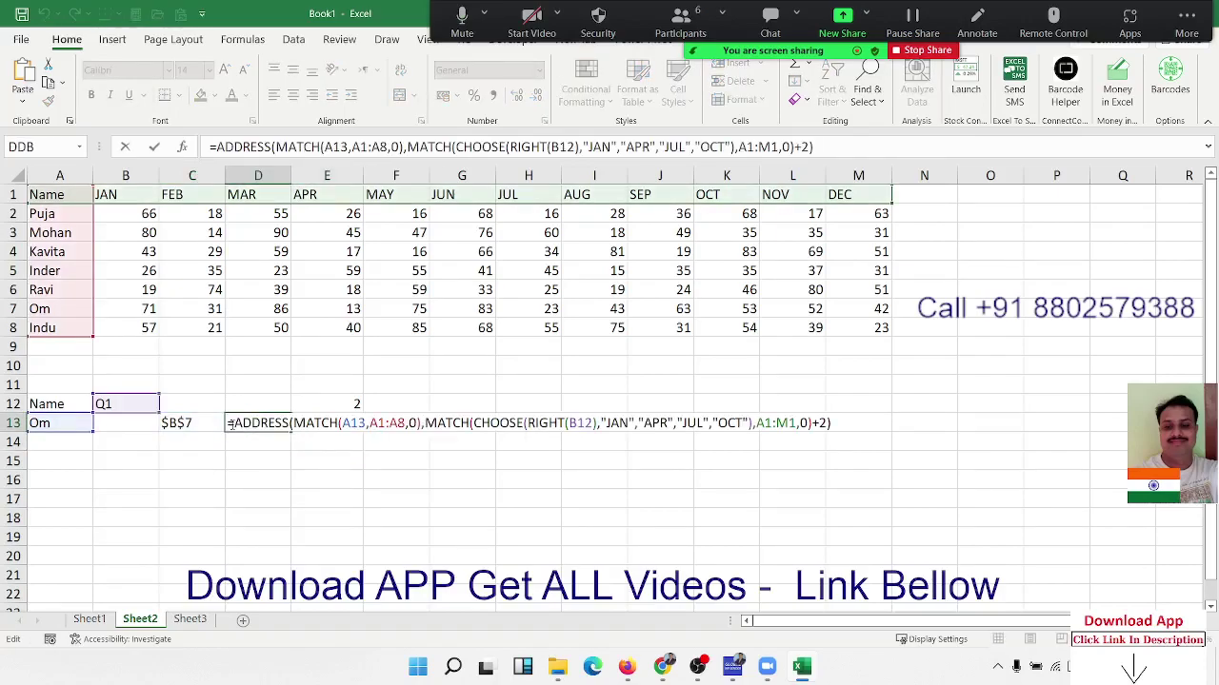
left_click_drag(233, 423, 852, 440)
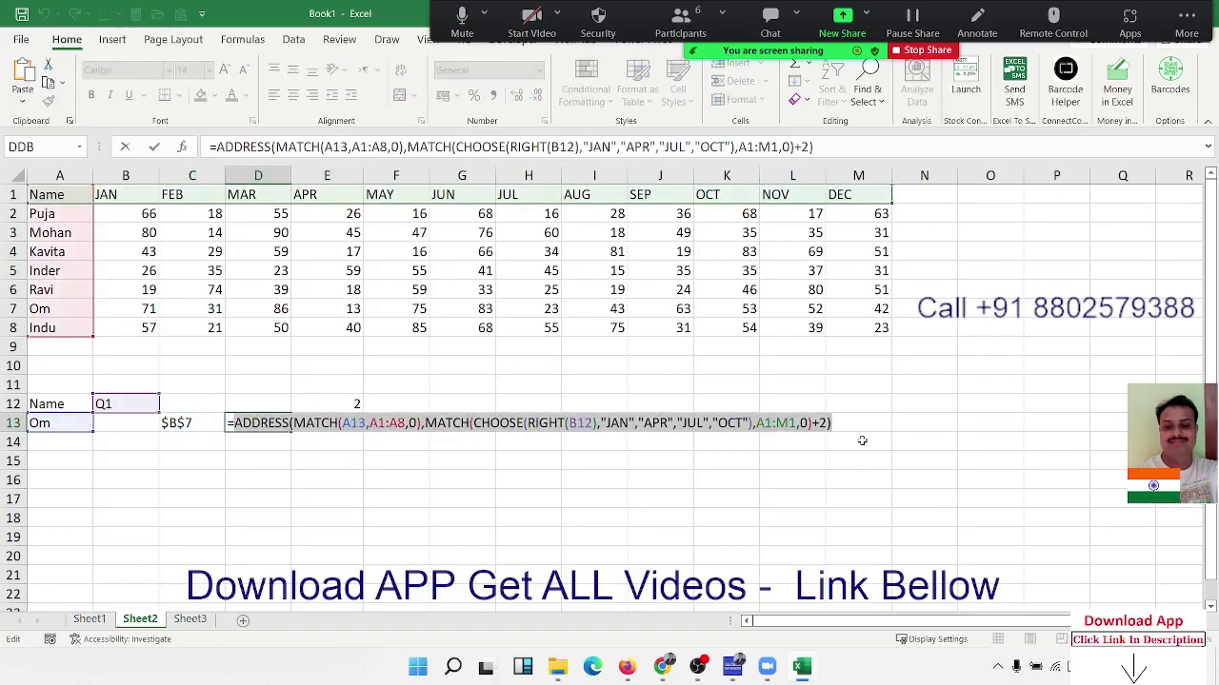
key("Escape")
double_click(353, 425)
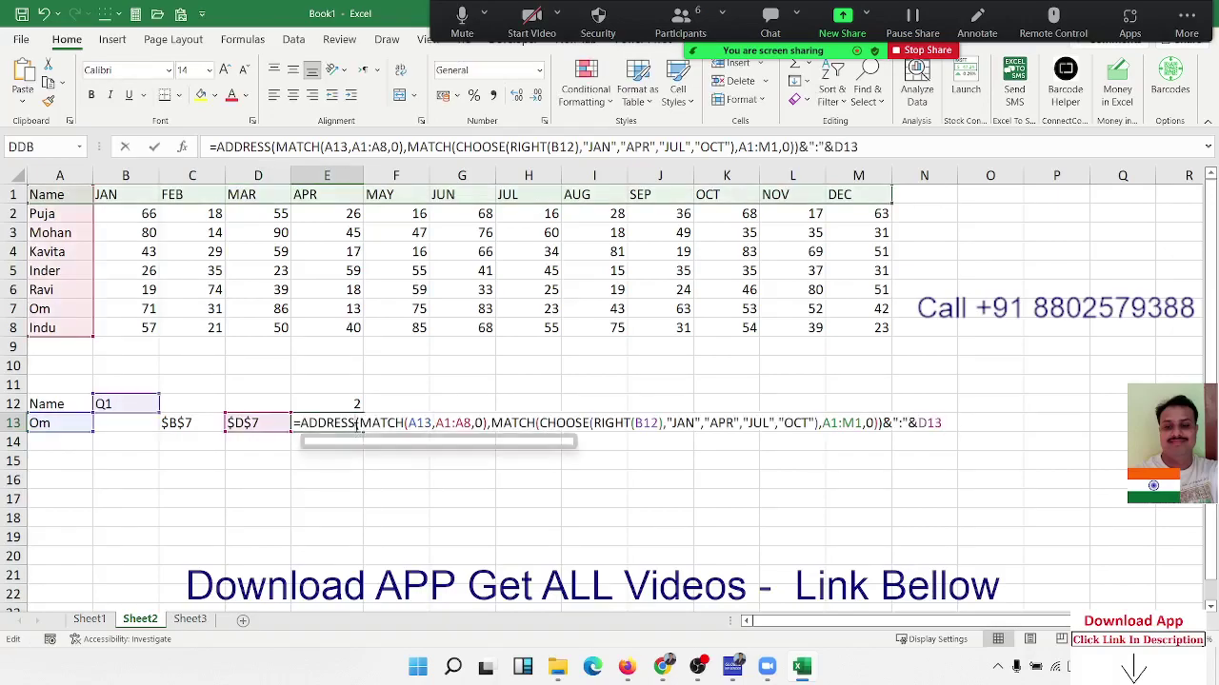
double_click(929, 423)
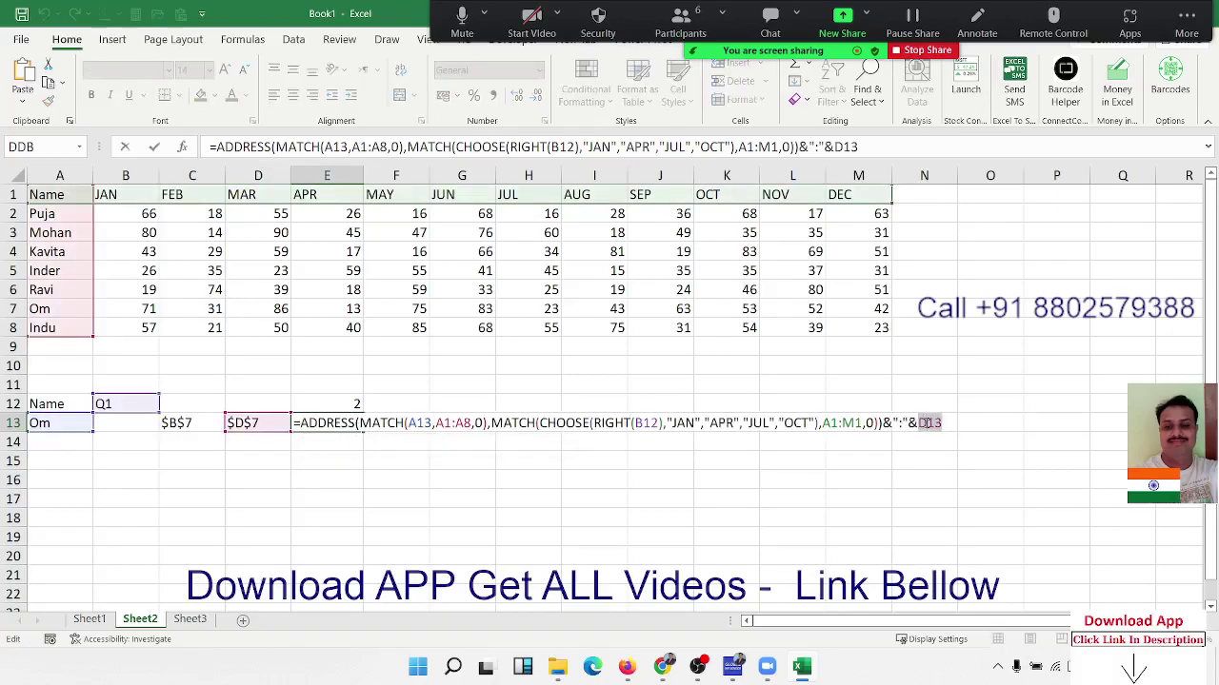
type("ADDRESS(MATCH(A13,A1:A8,0),MATCH(CHOOSE(RIGHT(B12),\"JAN\",\"APR\",\"JUL\",\"OCT\"),A1:M1,0)+2)")
key("Return")
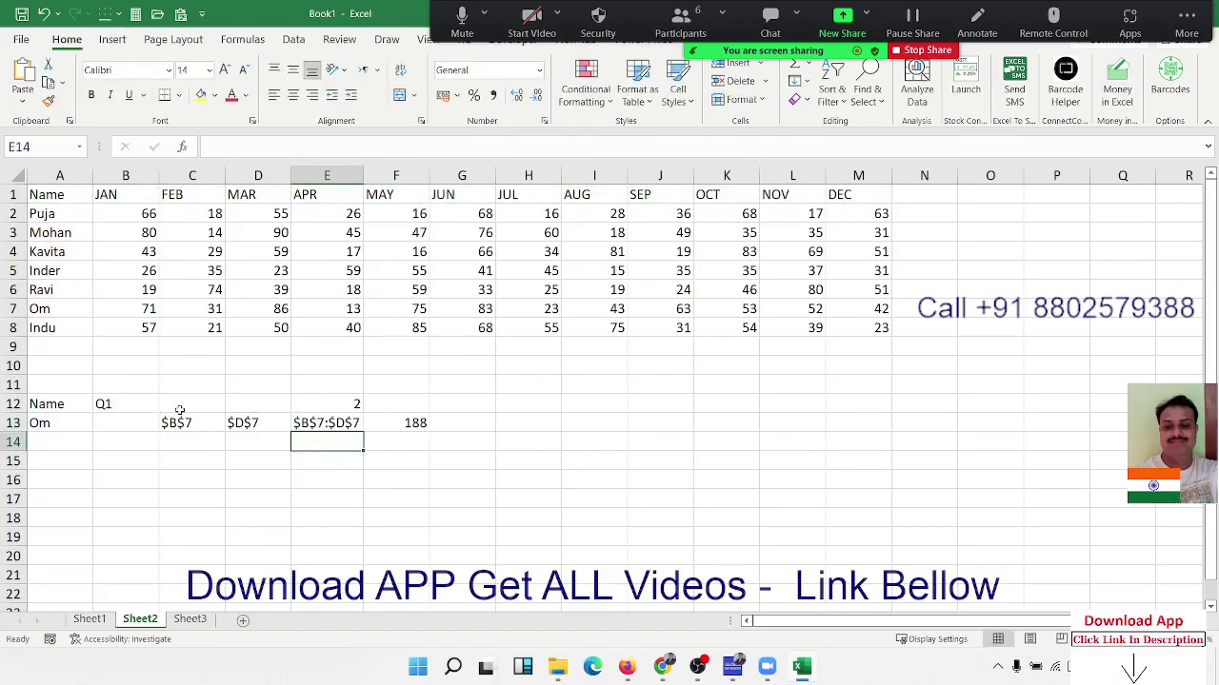
Step: Clear the helper formulas in C13:D13 and E12
left_click_drag(182, 421, 236, 419)
key("Delete")
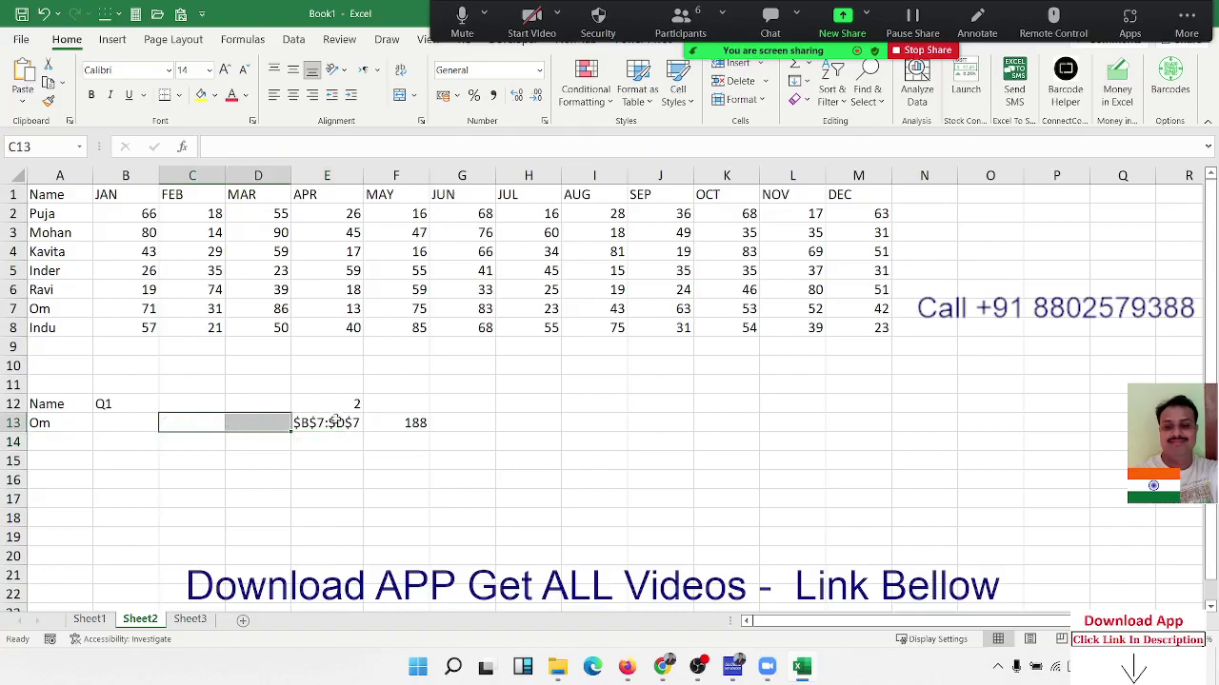
left_click(350, 405)
key("Delete")
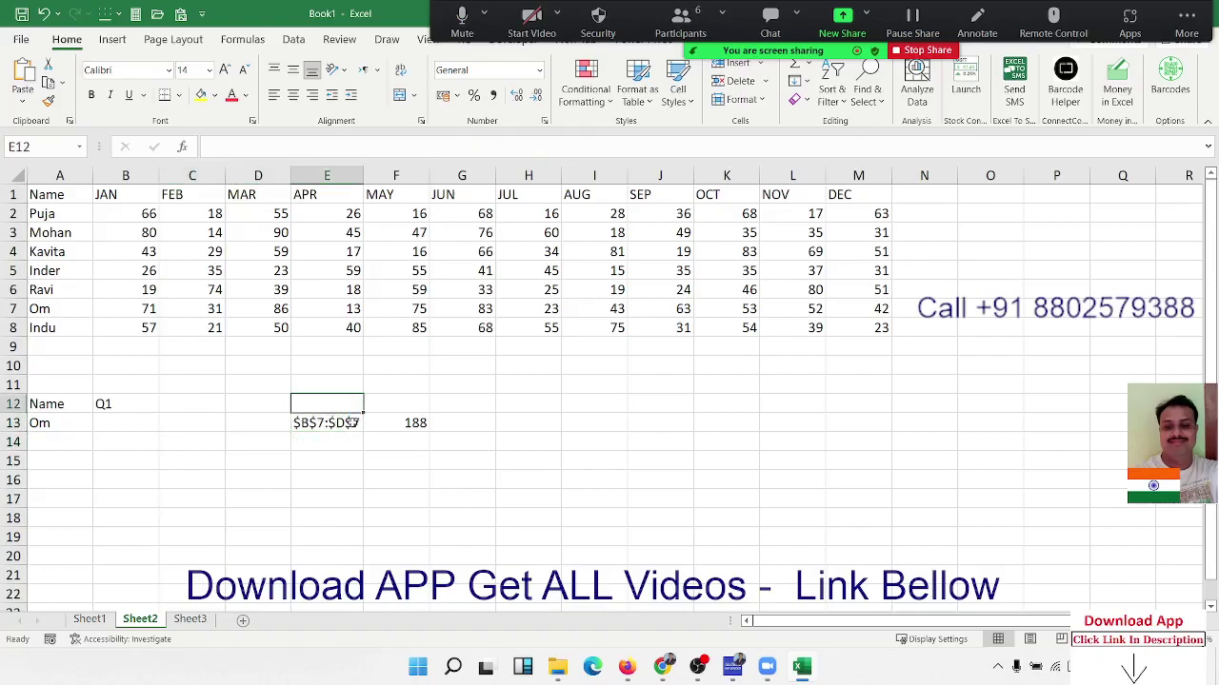
Step: Paste E13's nested address formula into F13's INDIRECT in place of the E13 reference
double_click(352, 422)
left_click_drag(680, 443, 257, 410)
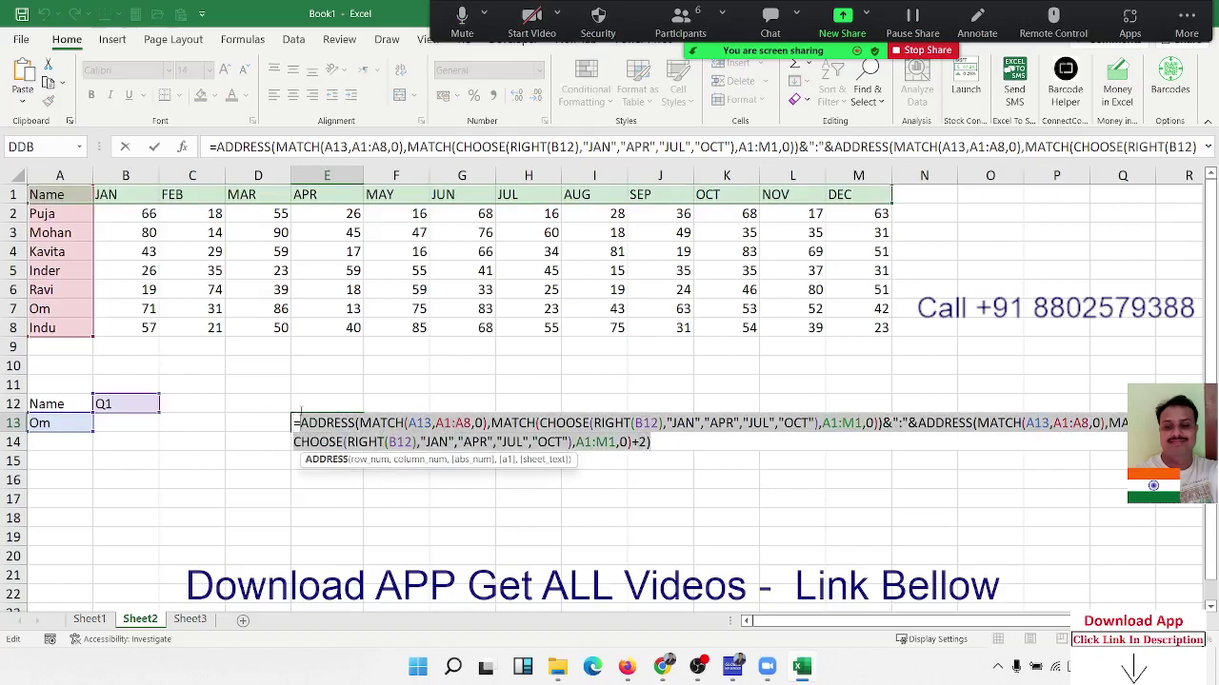
key("ctrl+c")
key("Escape")
left_click(398, 423)
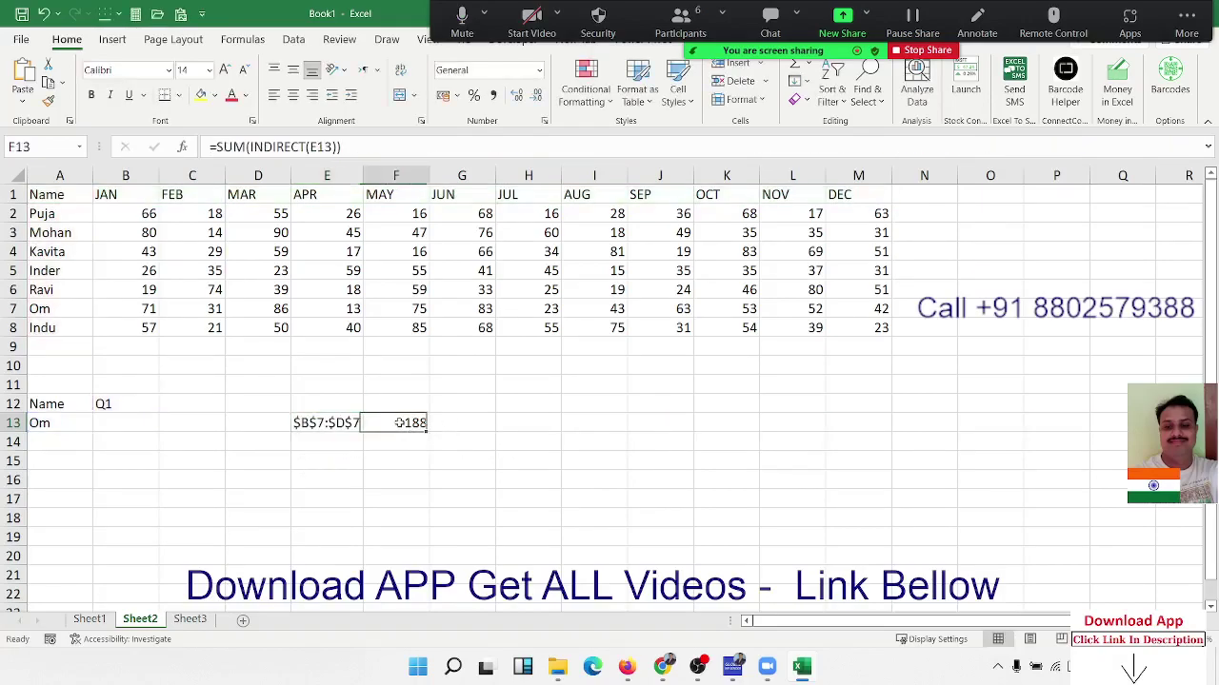
double_click(400, 422)
double_click(477, 423)
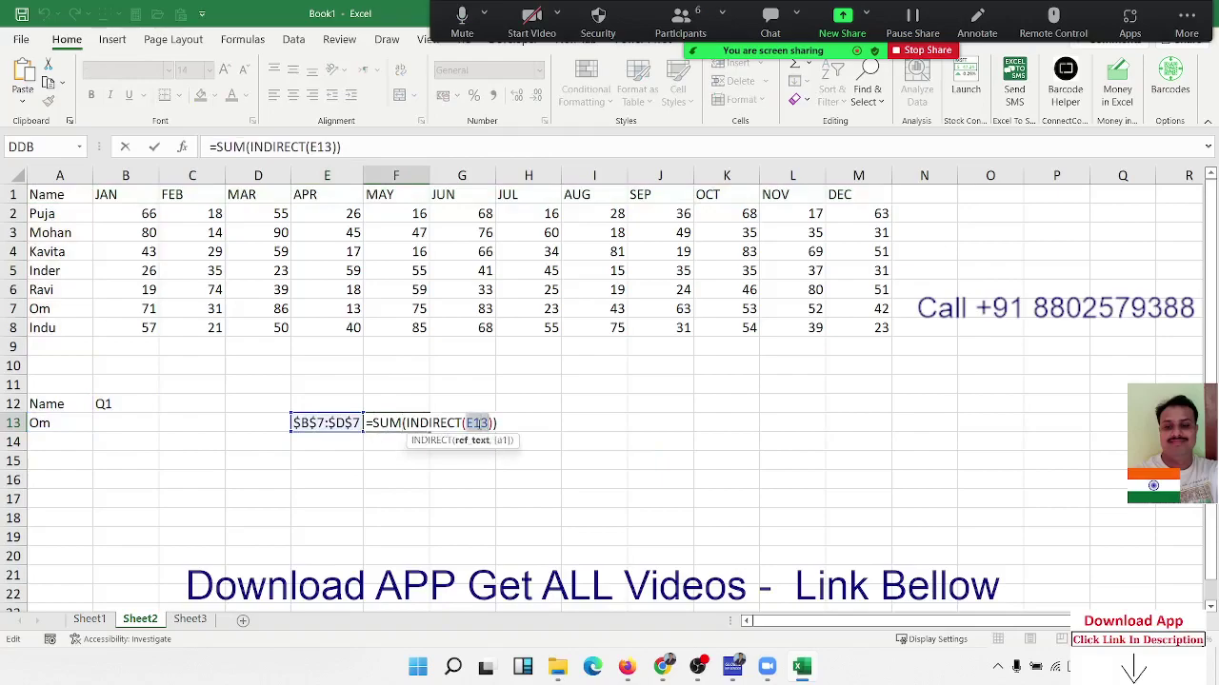
key("ctrl+v")
key("ctrl+Return")
Step: Delete E13 and move the combined total formula from F13 to B13
left_click(352, 427)
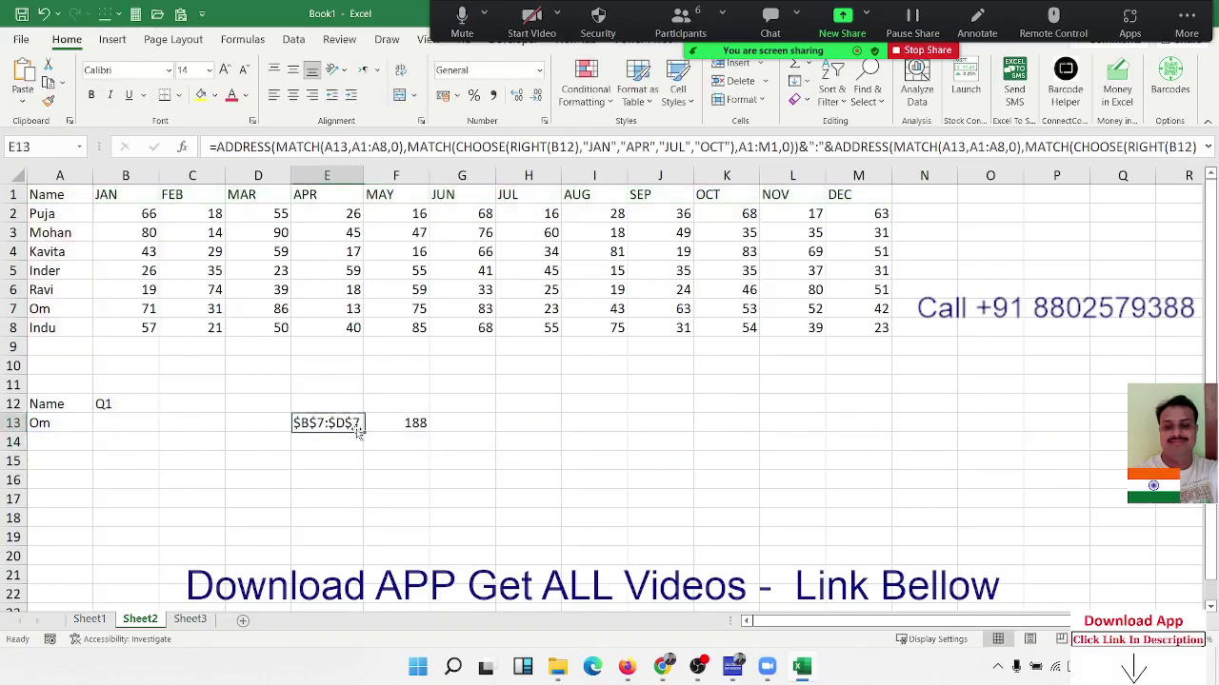
key("Delete")
left_click(400, 425)
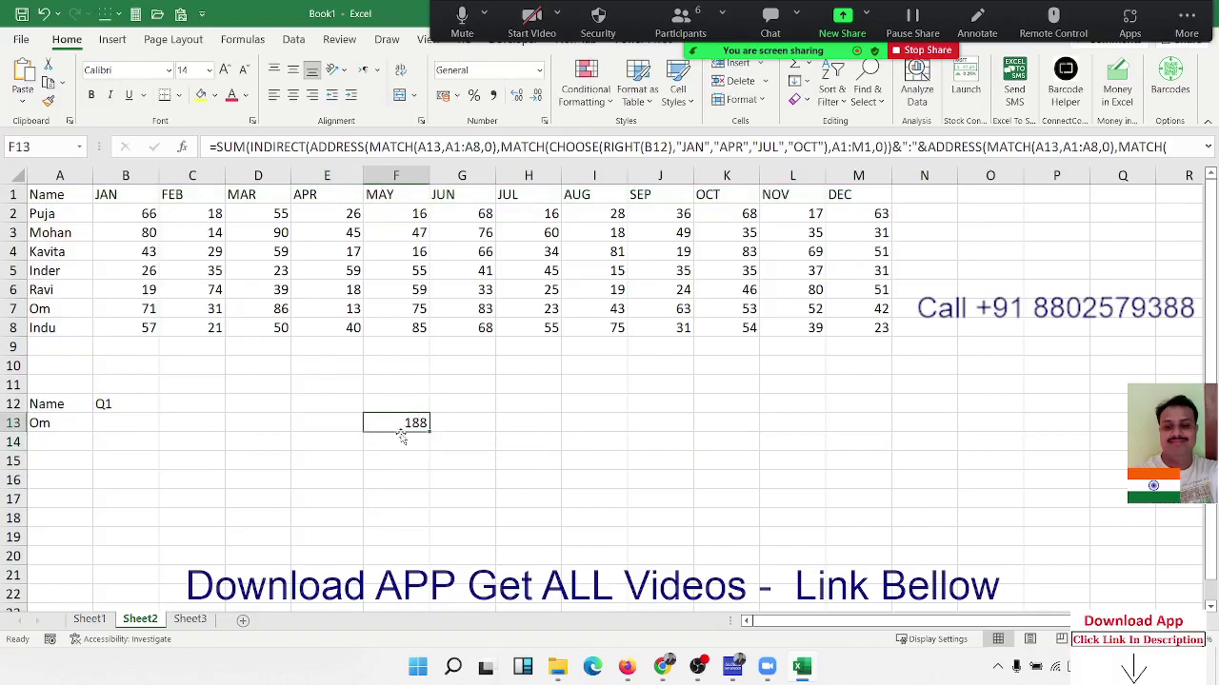
left_click_drag(402, 432, 133, 433)
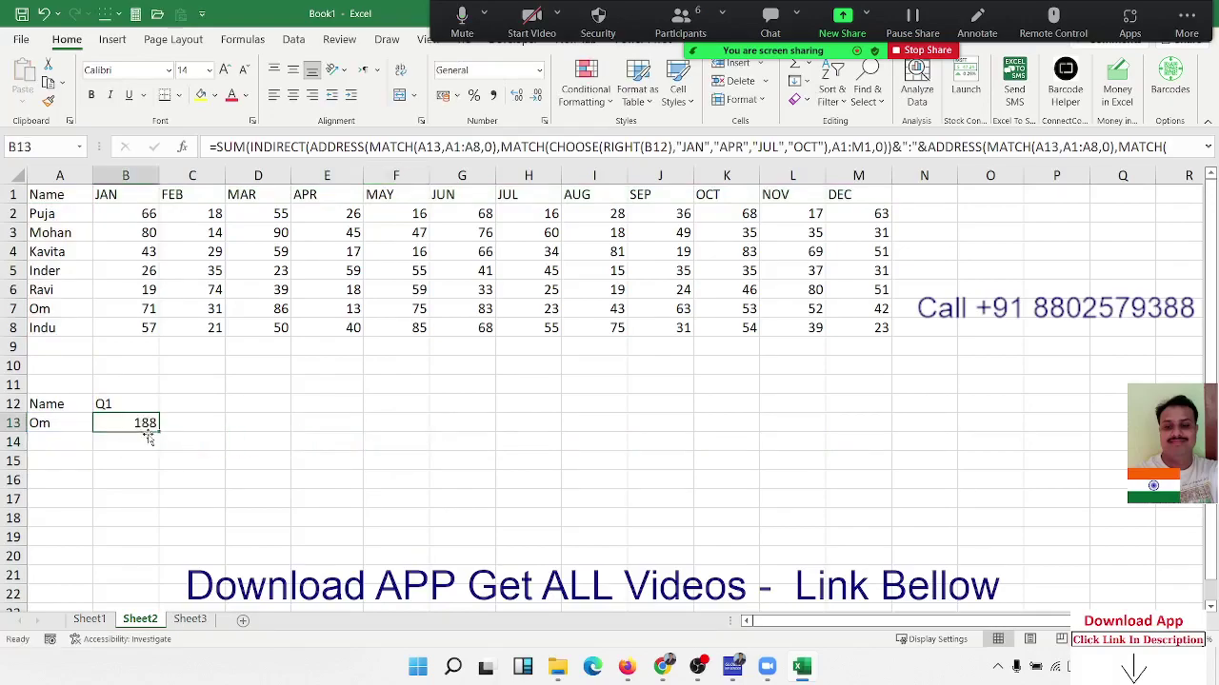
Step: Test B13's formula by entering 'indu' and then 'ravi' as the name in A13
left_click(63, 424)
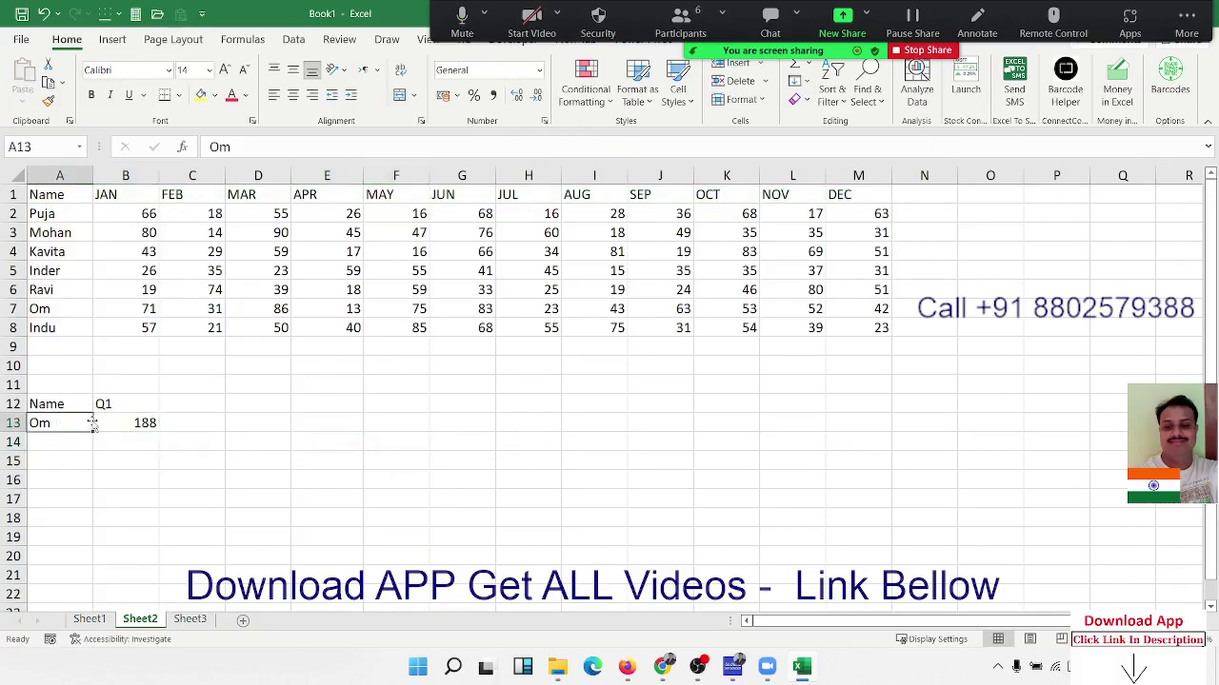
type("indu")
key("Return")
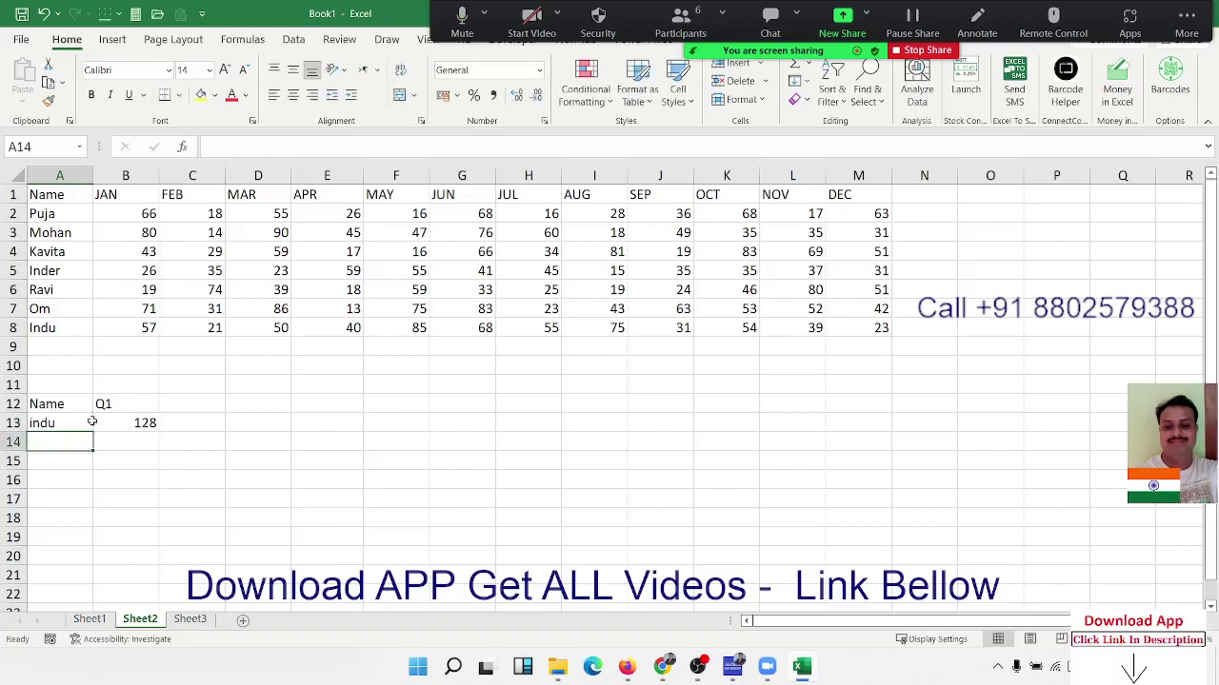
key("Up")
type("ravi")
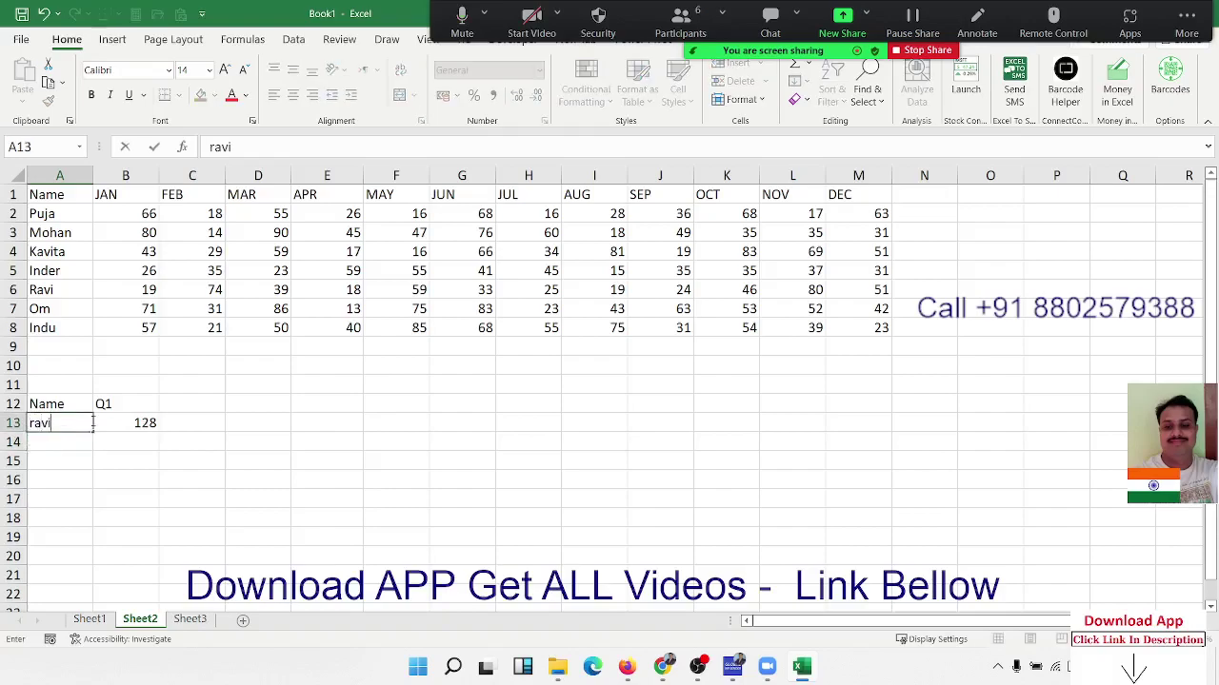
key("Return")
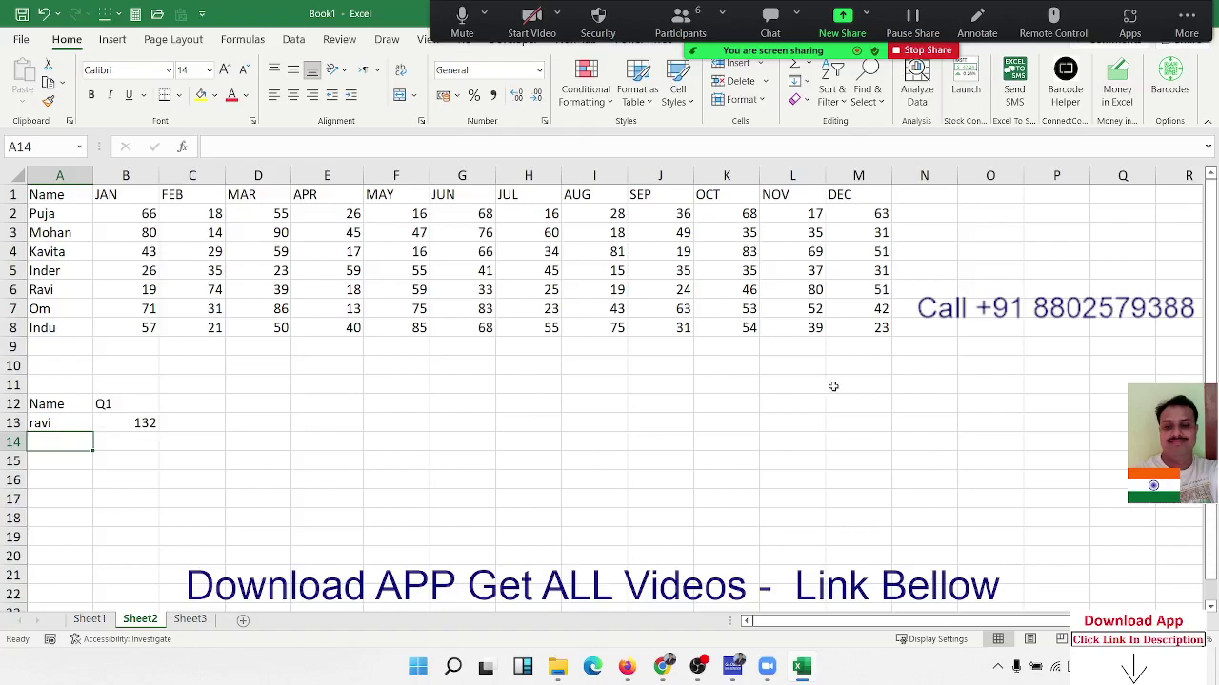